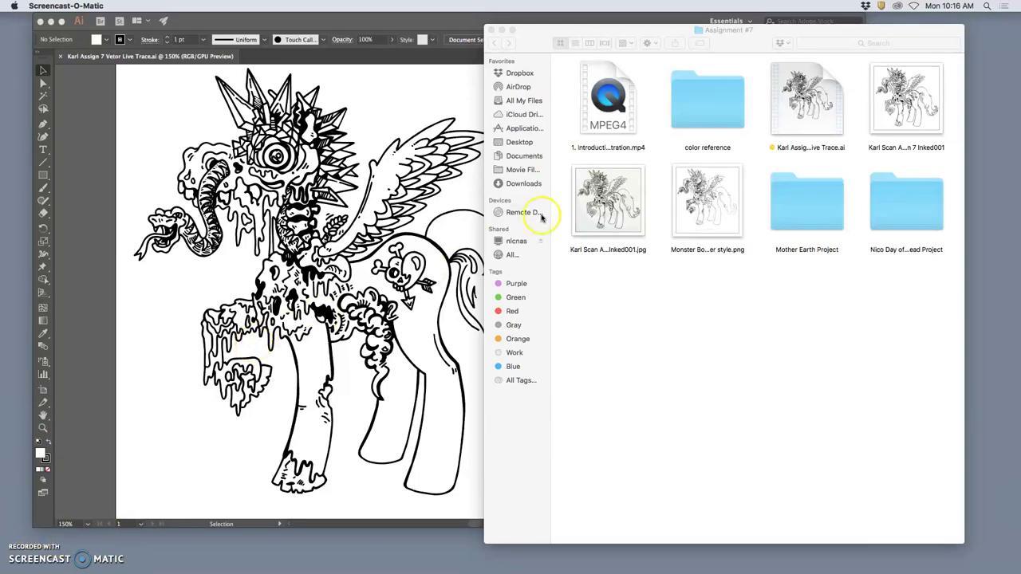
Open the Monster Book reference sketch and the Karl Scan Assign 7 Inked001 JPG, placing their windows side by side
click(714, 225)
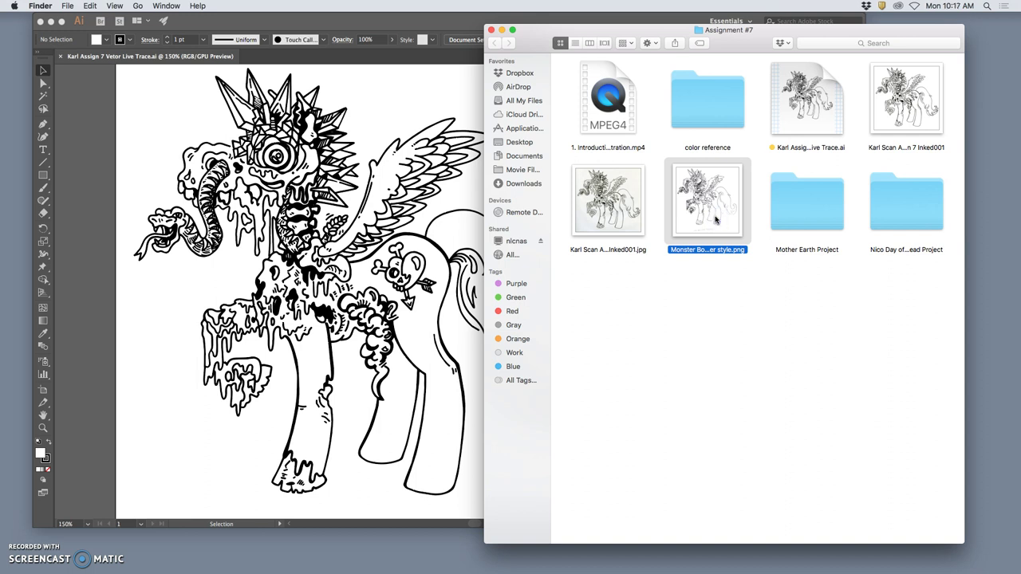
double_click(716, 220)
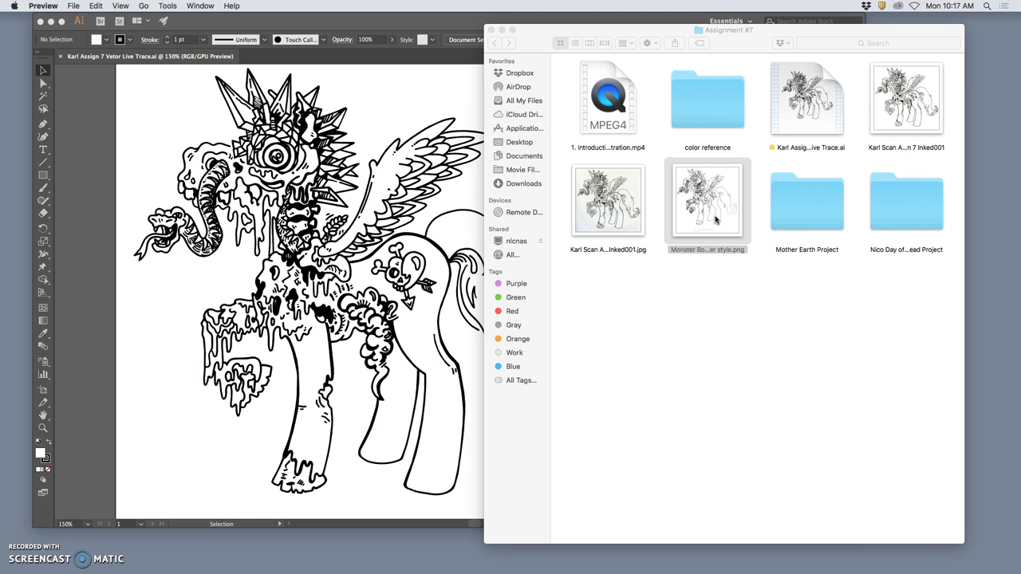
click(744, 315)
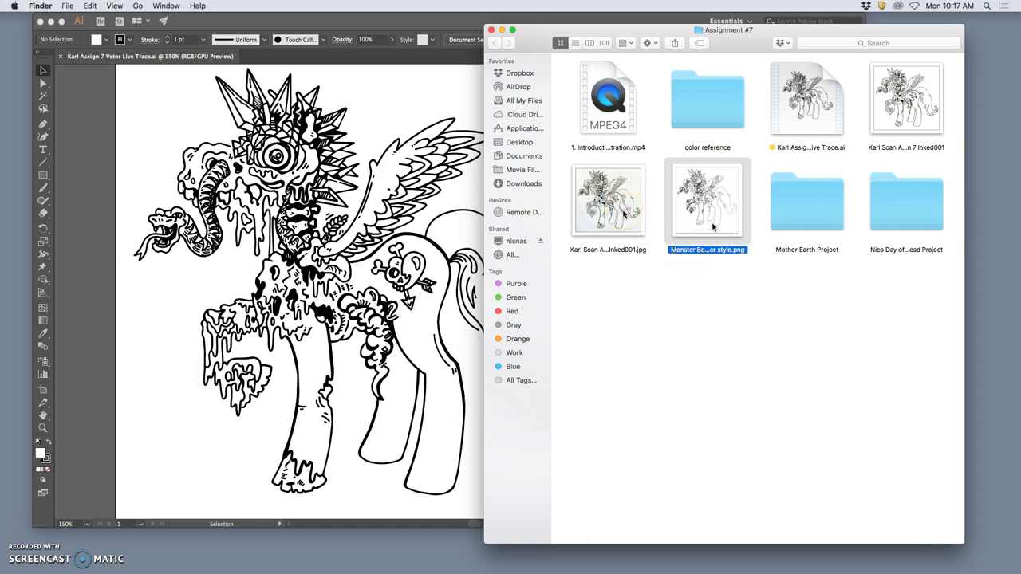
double_click(624, 211)
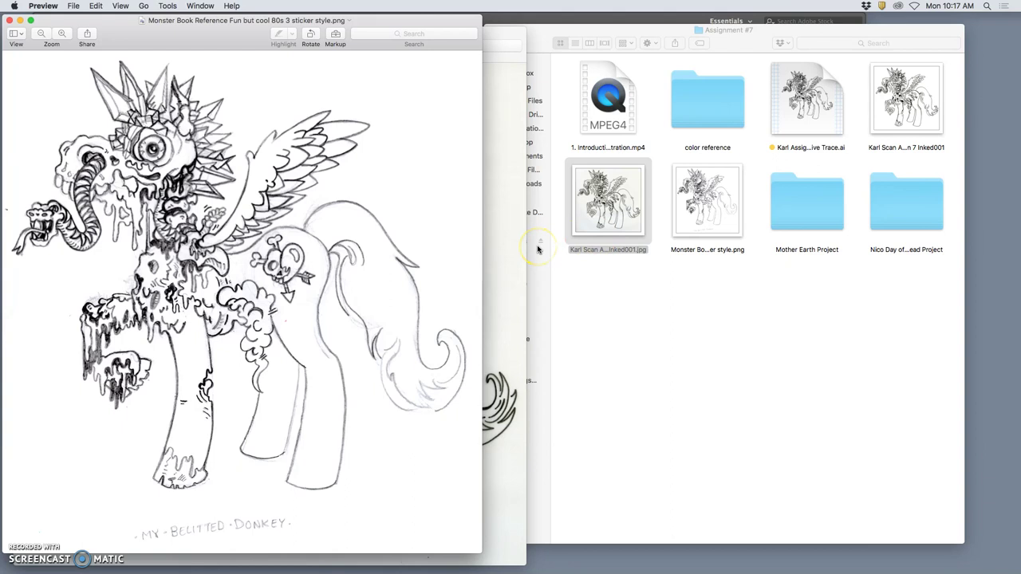
drag(361, 24, 822, 46)
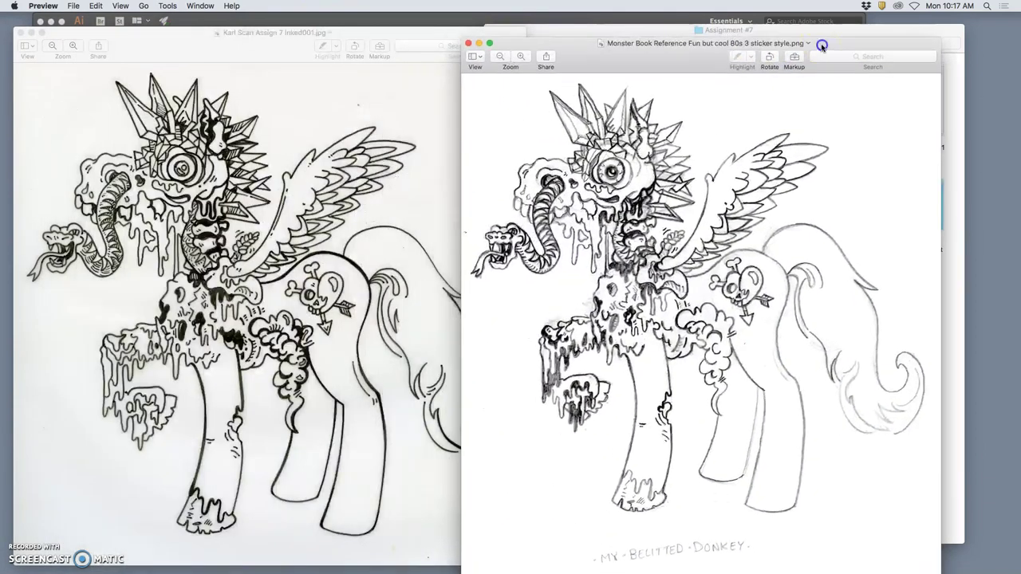
click(390, 160)
drag(256, 56, 304, 45)
Examine the edges and pixel texture of the ink lines in the Karl Scan Assign 7 Inked001 image at high magnification
click(125, 36)
click(125, 36)
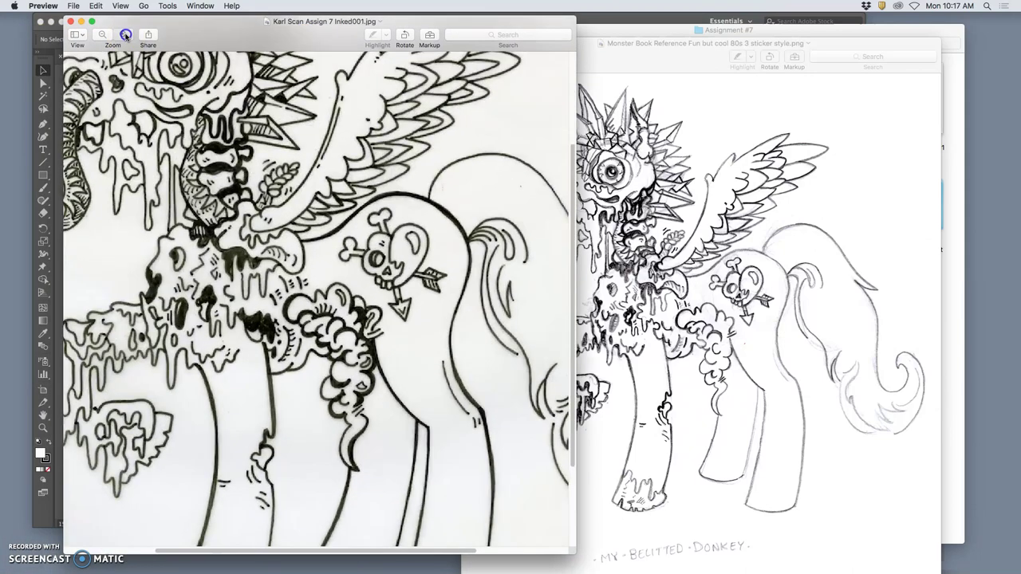
click(125, 36)
click(126, 36)
click(125, 36)
click(126, 36)
click(125, 36)
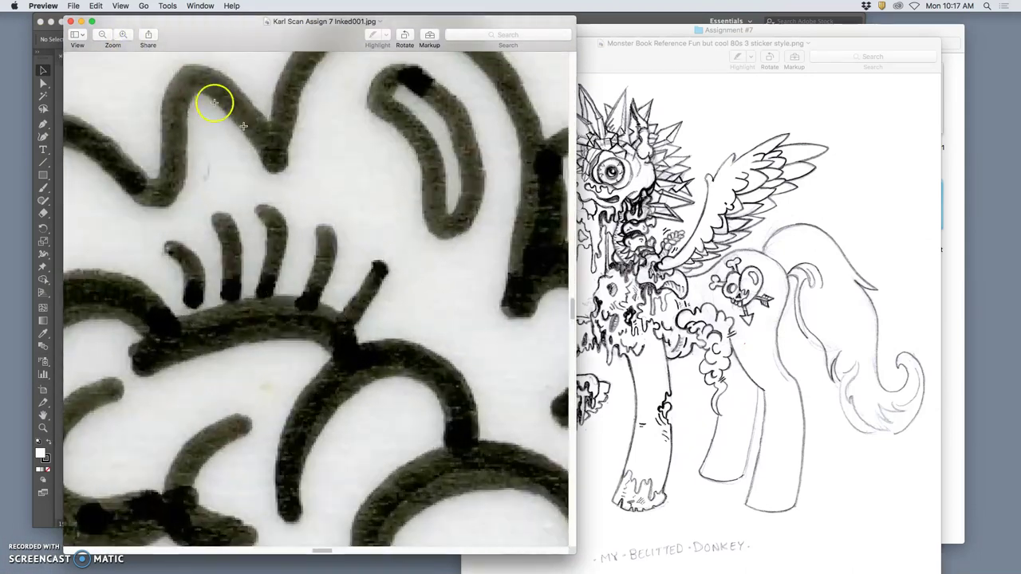
scroll(246, 178, left, 2)
scroll(244, 177, left, 8)
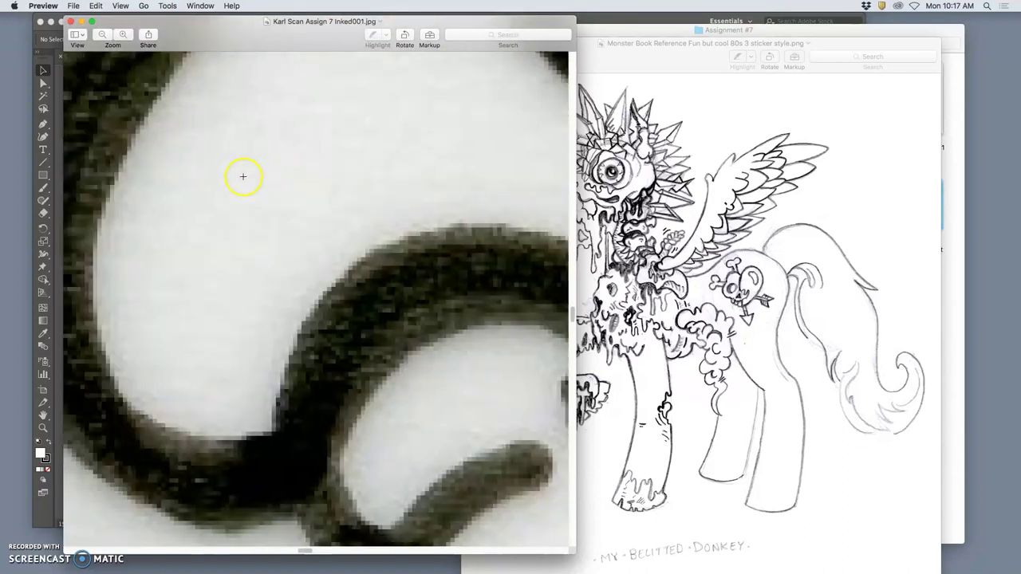
scroll(243, 176, down, 3)
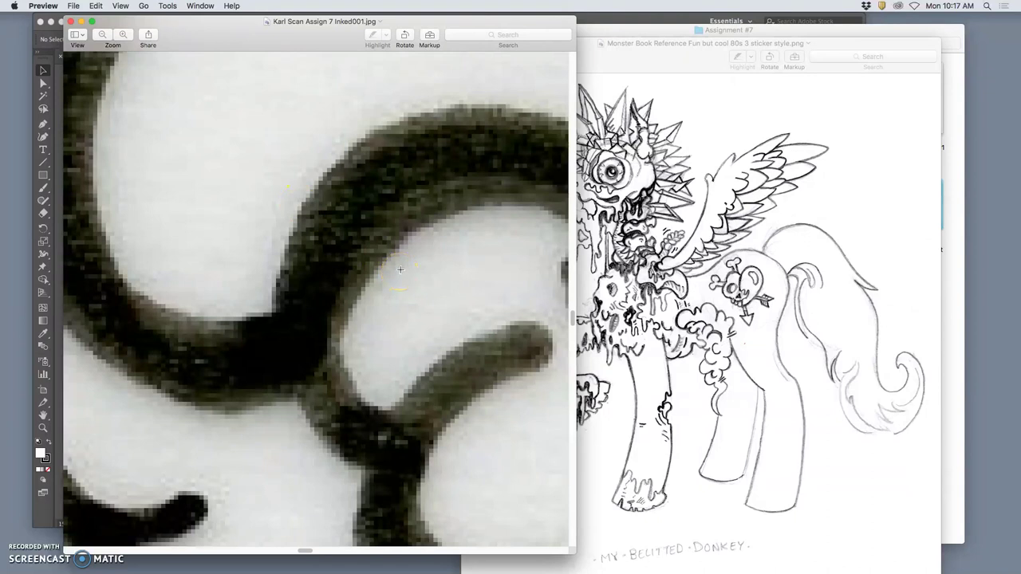
key(super+minus)
key(super+minus)
key(super+minus)
key(super+minus)
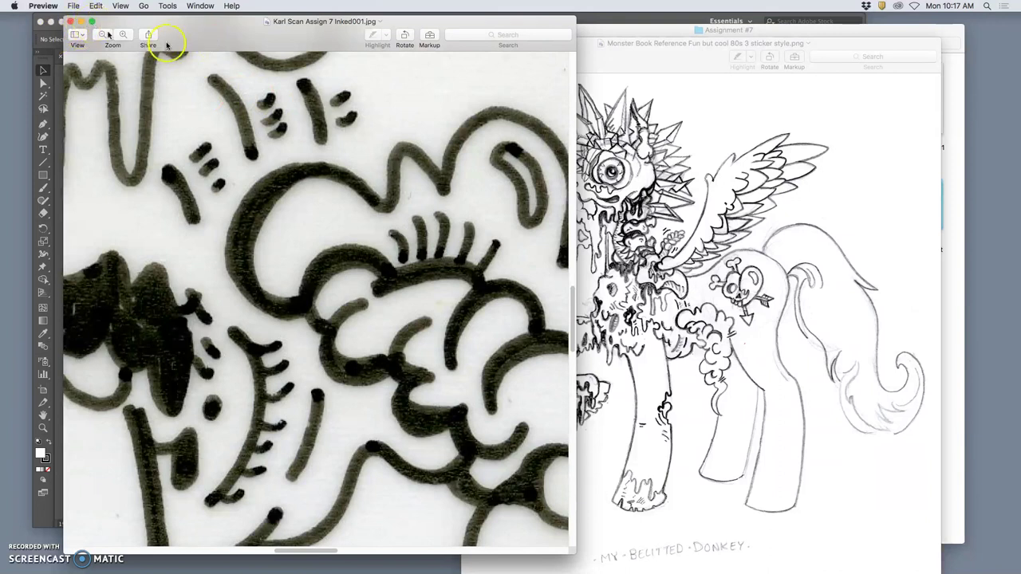
Close the inked scan and switch to the live trace document in Illustrator
click(70, 22)
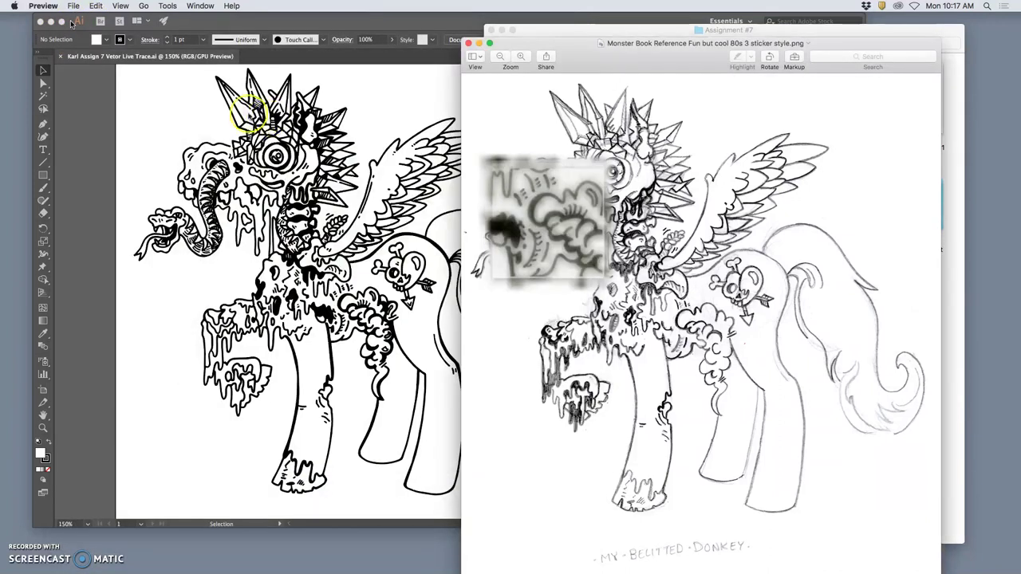
click(315, 151)
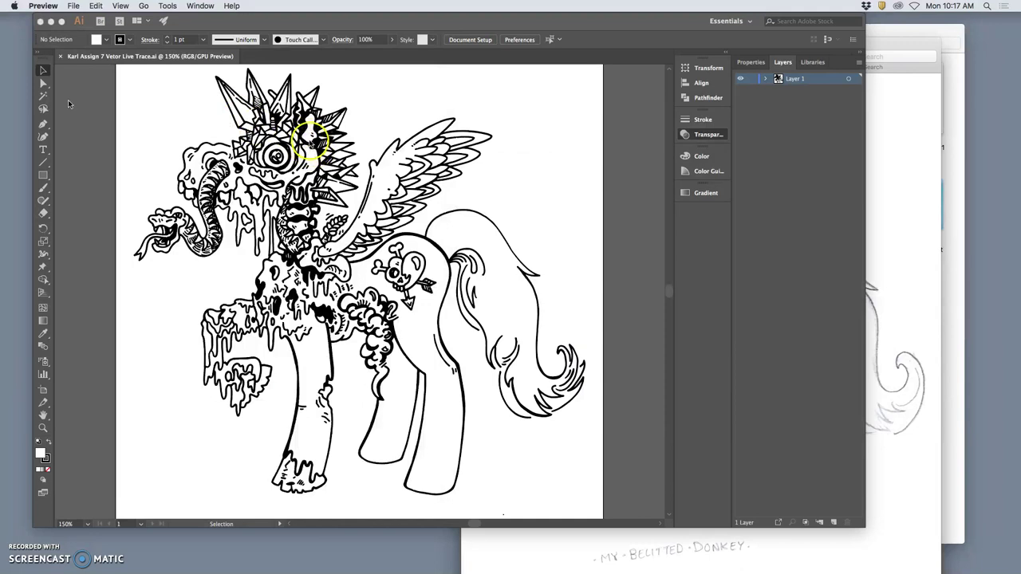
click(44, 93)
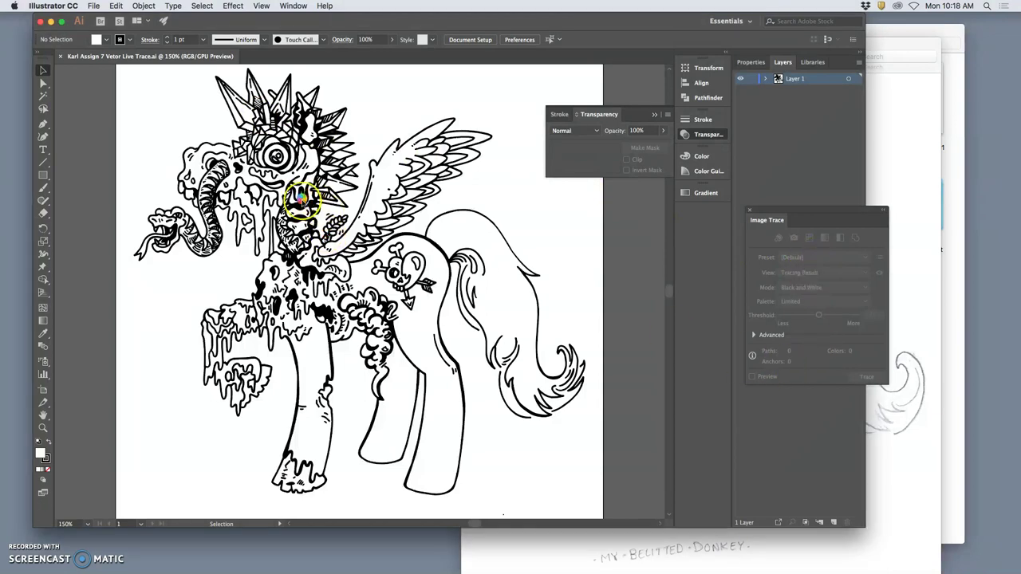
key(a)
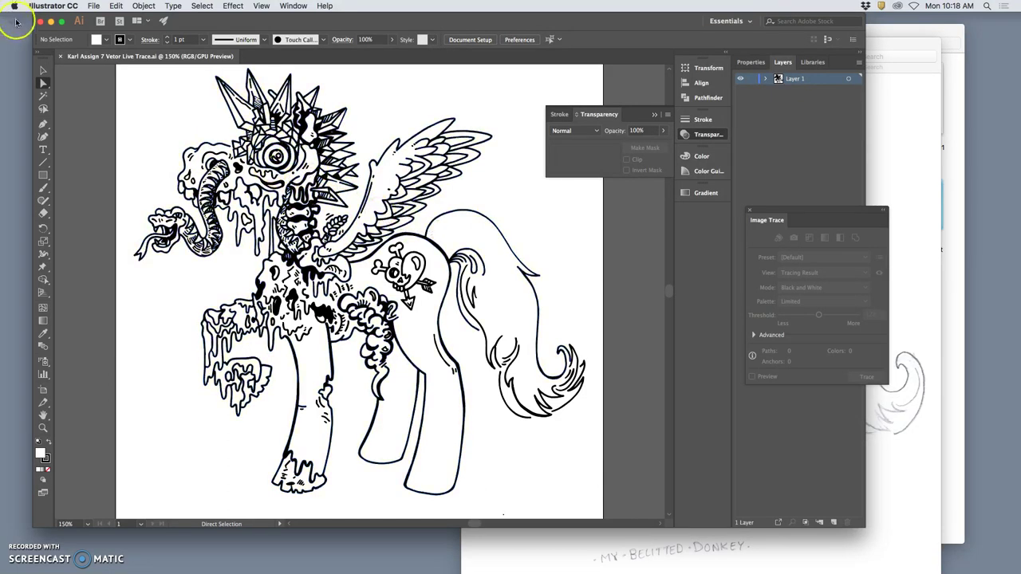
Move the whole traced artwork off the artboard onto the grey canvas beside it and deselect it
click(43, 70)
scroll(272, 182, left, 10)
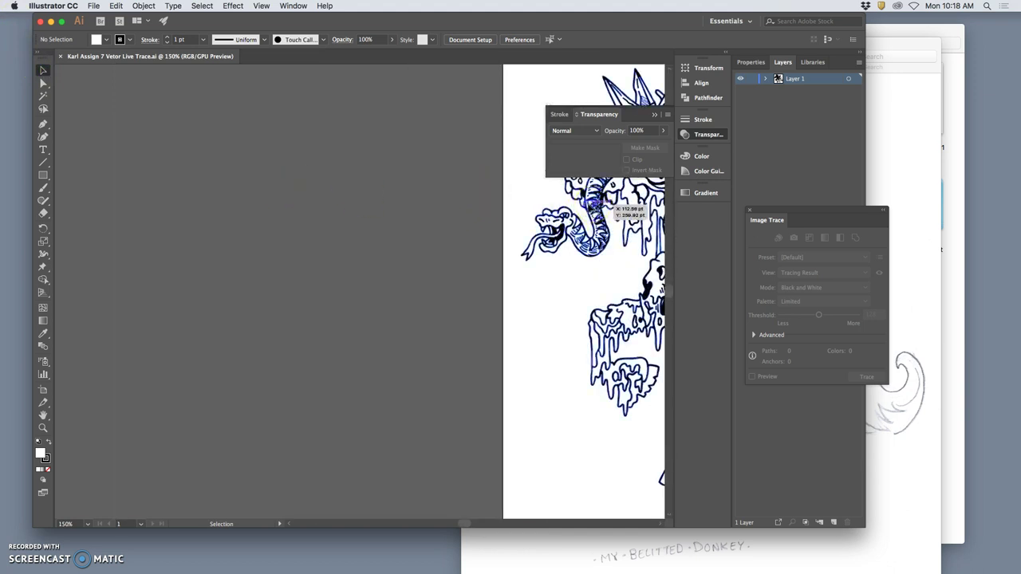
click(382, 204)
drag(606, 204, 374, 209)
drag(183, 208, 149, 204)
click(429, 172)
Examine the traced outlines of the legs, the dripping raised foreleg and its hoof at 800% magnification
key(a)
key(super+equal)
key(super+equal)
key(super+equal)
key(super+equal)
key(v)
key(super+equal)
key(super+equal)
scroll(325, 189, down, 10)
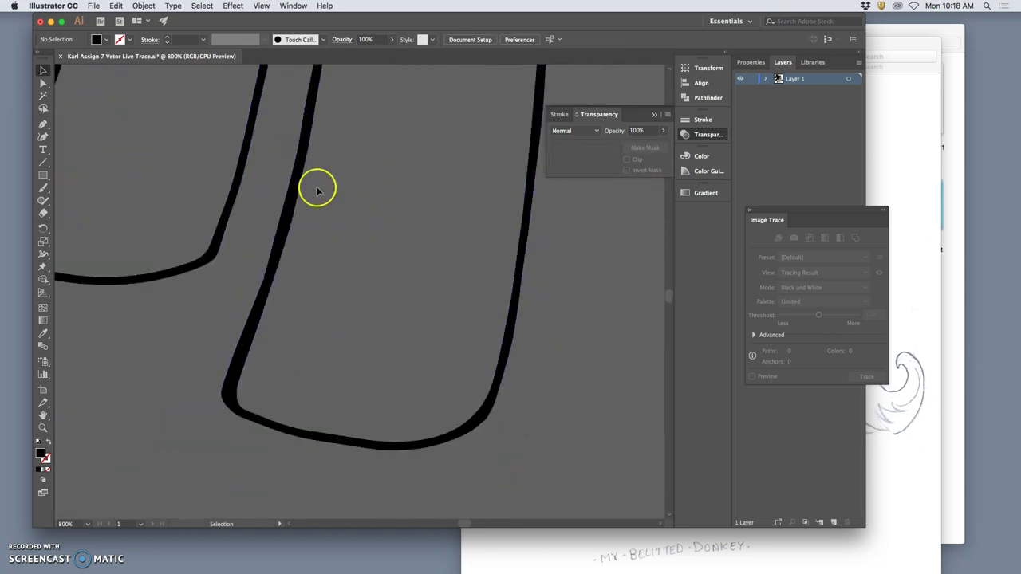
scroll(304, 185, left, 5)
scroll(300, 188, down, 6)
scroll(298, 189, left, 6)
scroll(297, 188, up, 15)
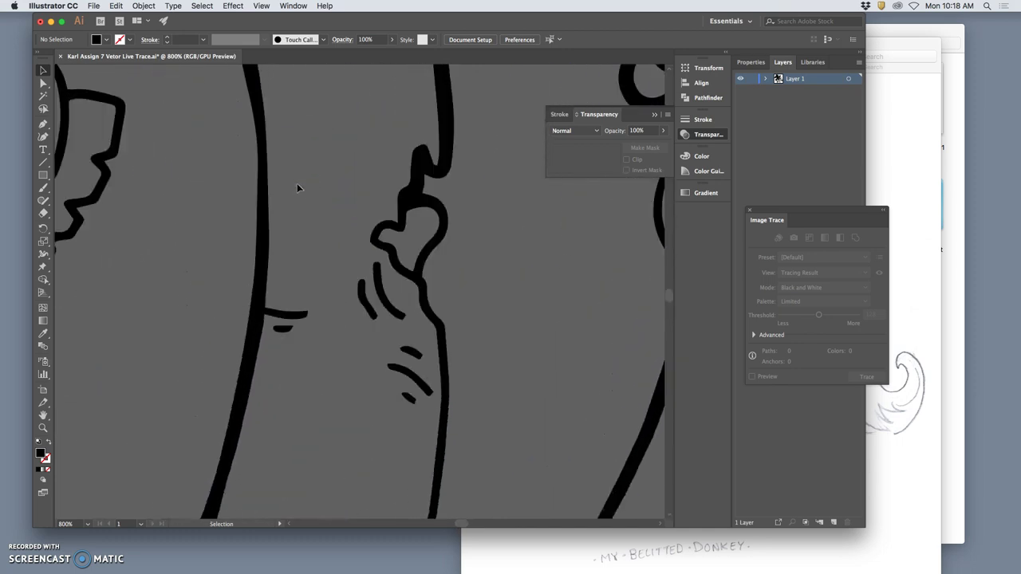
scroll(295, 188, down, 15)
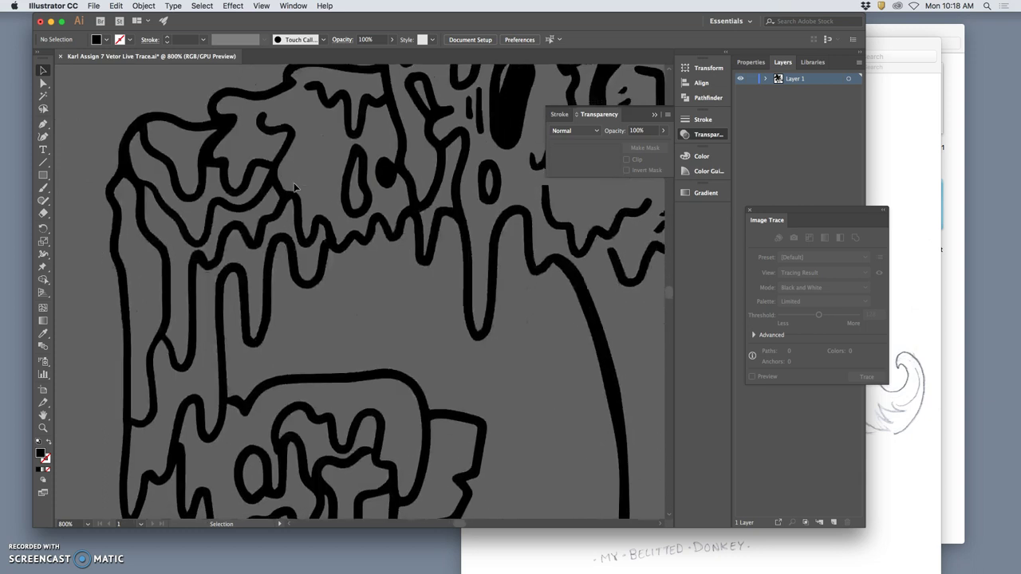
scroll(295, 188, down, 2)
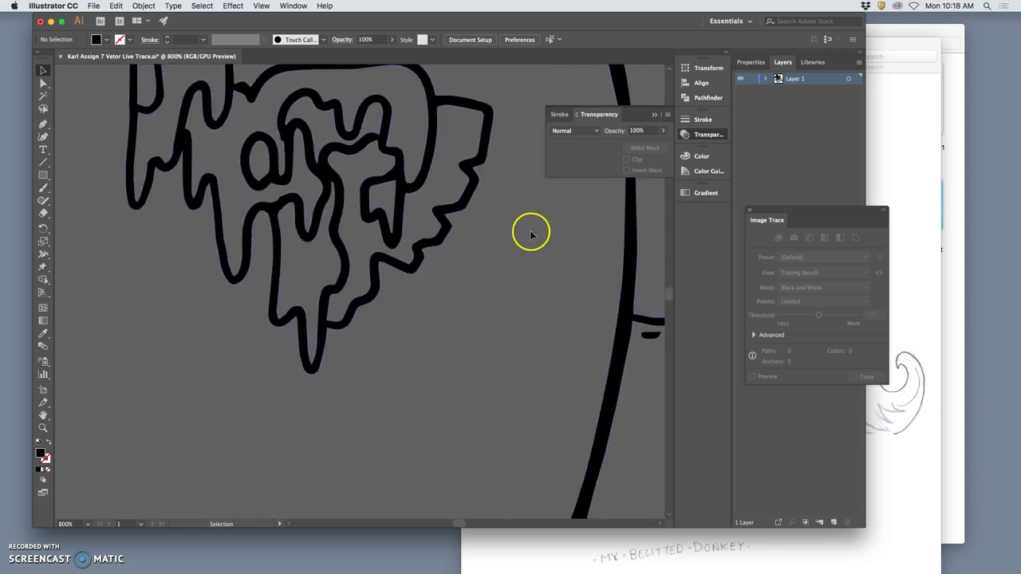
Examine the traced line work of the head, crystal spikes, neck, chest, hooves and tail at 800% magnification
scroll(530, 234, up, 20)
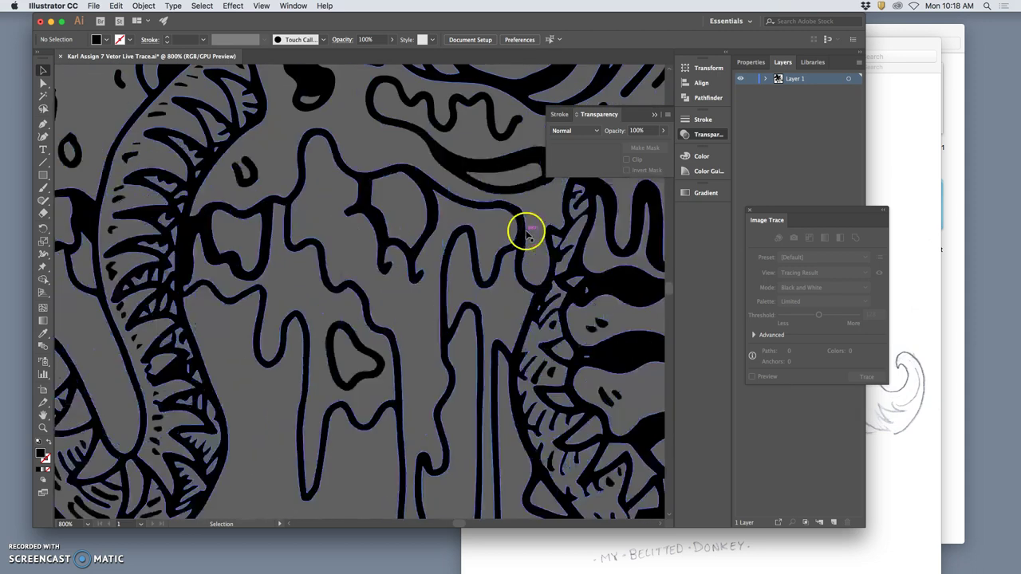
scroll(517, 231, right, 8)
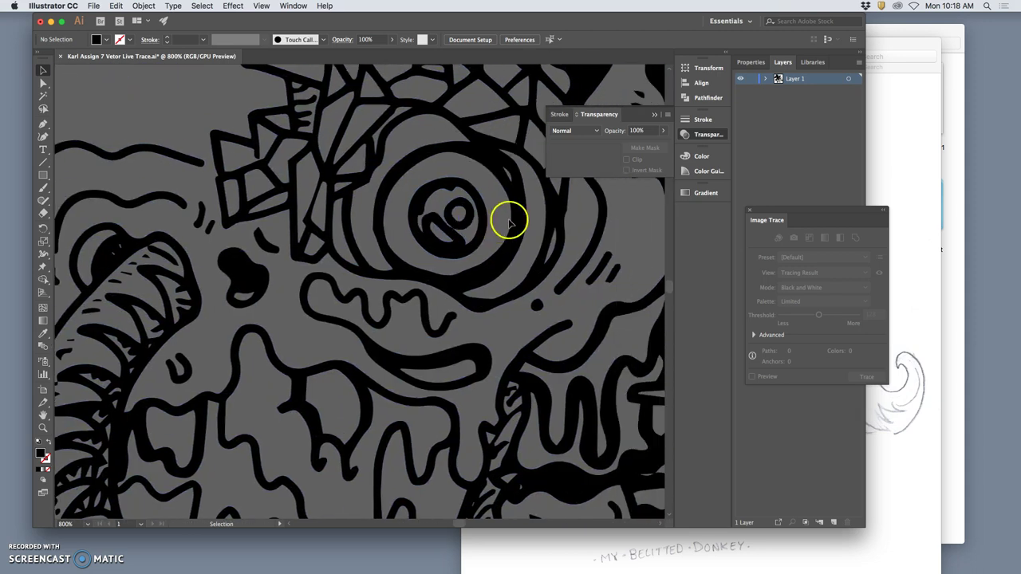
scroll(508, 223, up, 15)
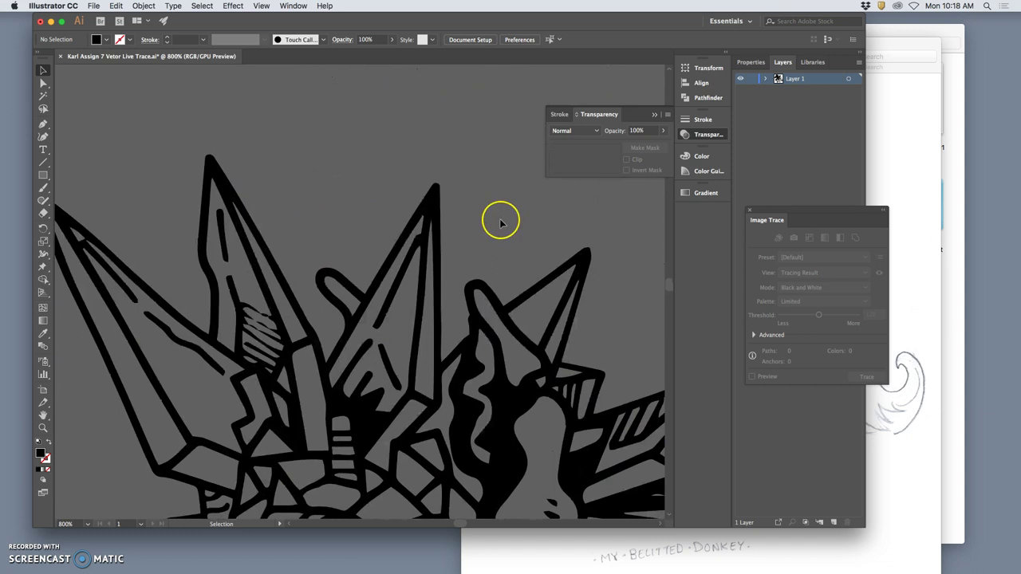
scroll(501, 224, right, 11)
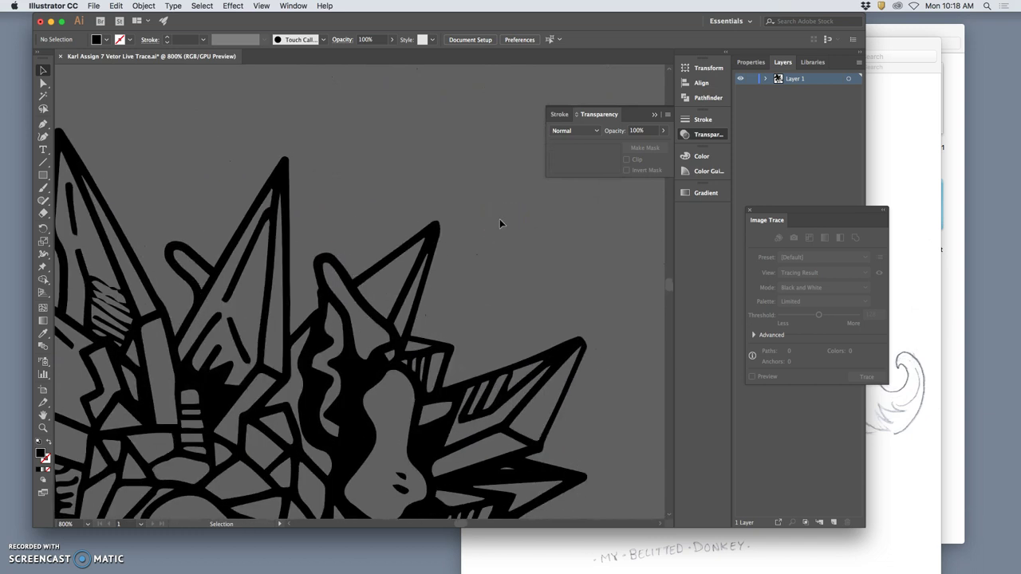
scroll(500, 223, down, 20)
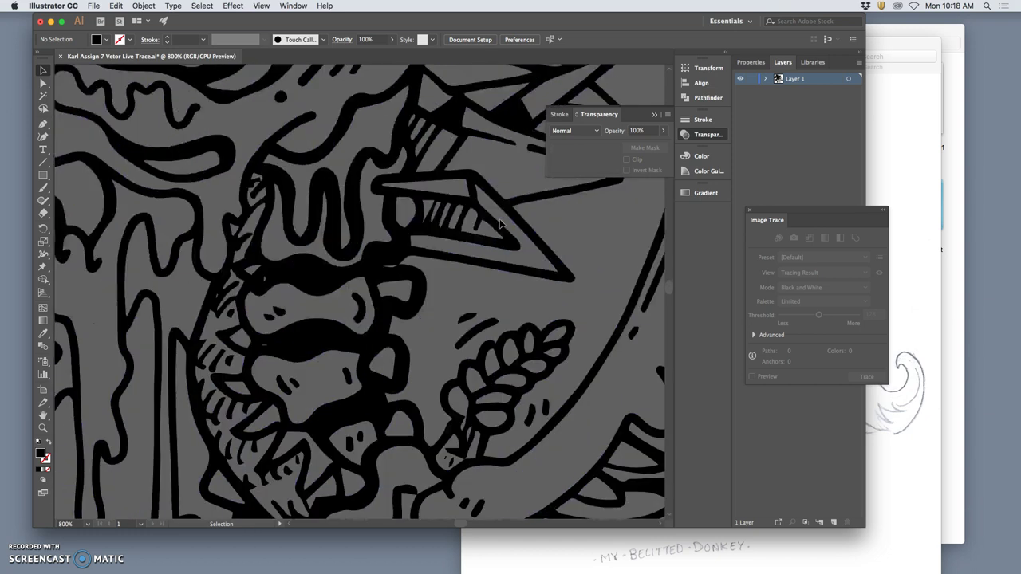
scroll(500, 224, down, 20)
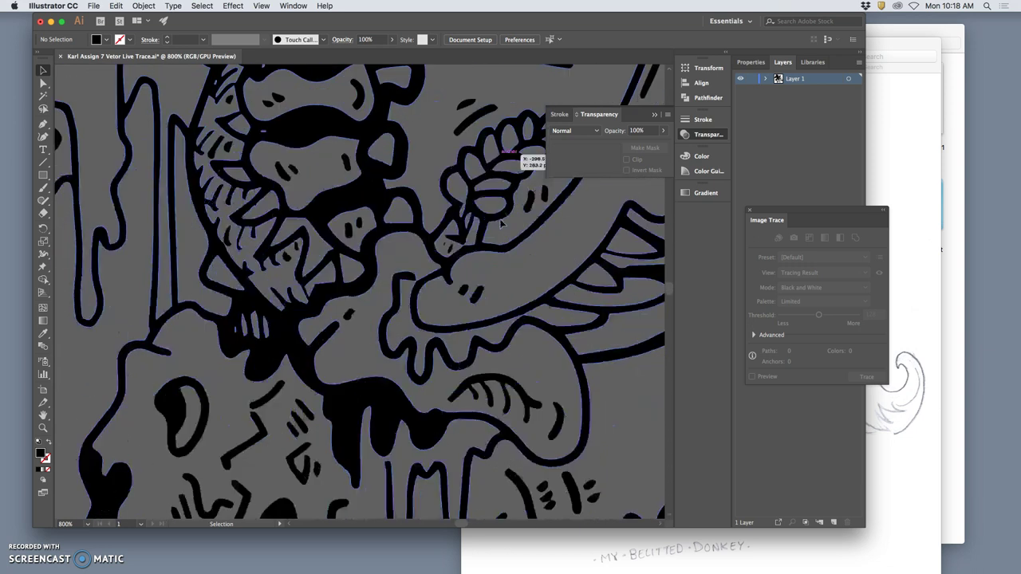
scroll(500, 220, down, 20)
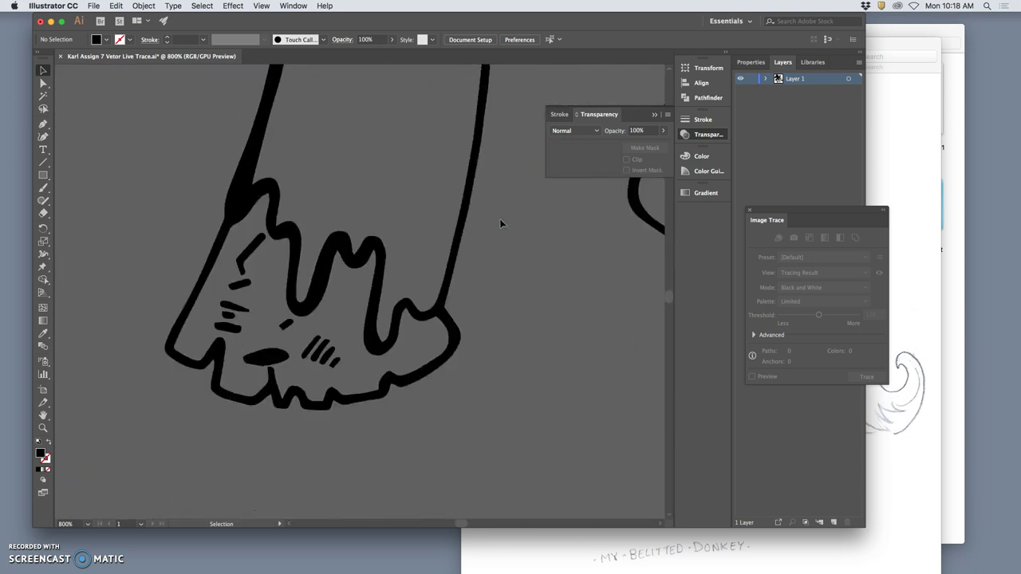
scroll(501, 222, down, 20)
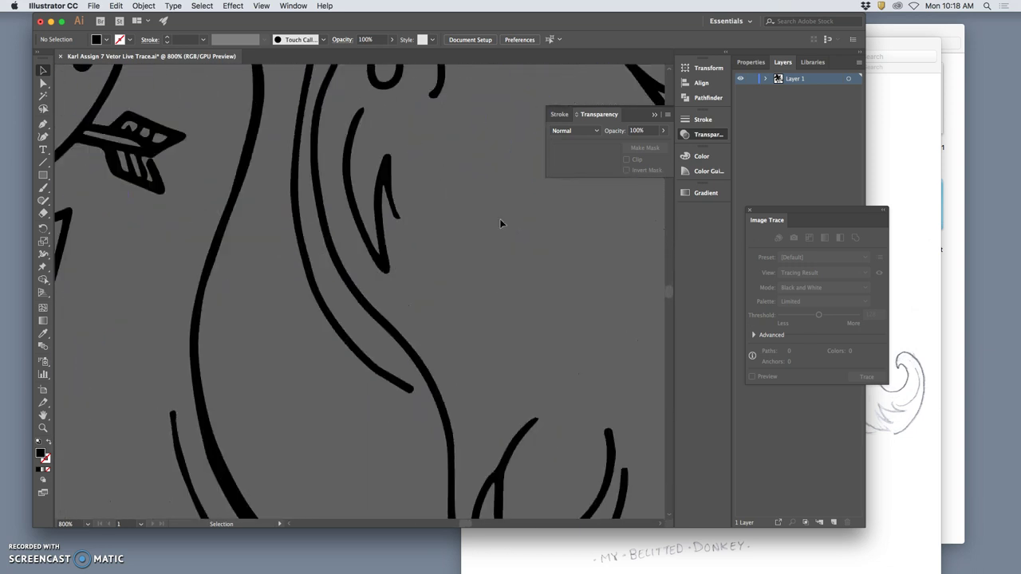
scroll(500, 221, up, 9)
scroll(501, 220, down, 8)
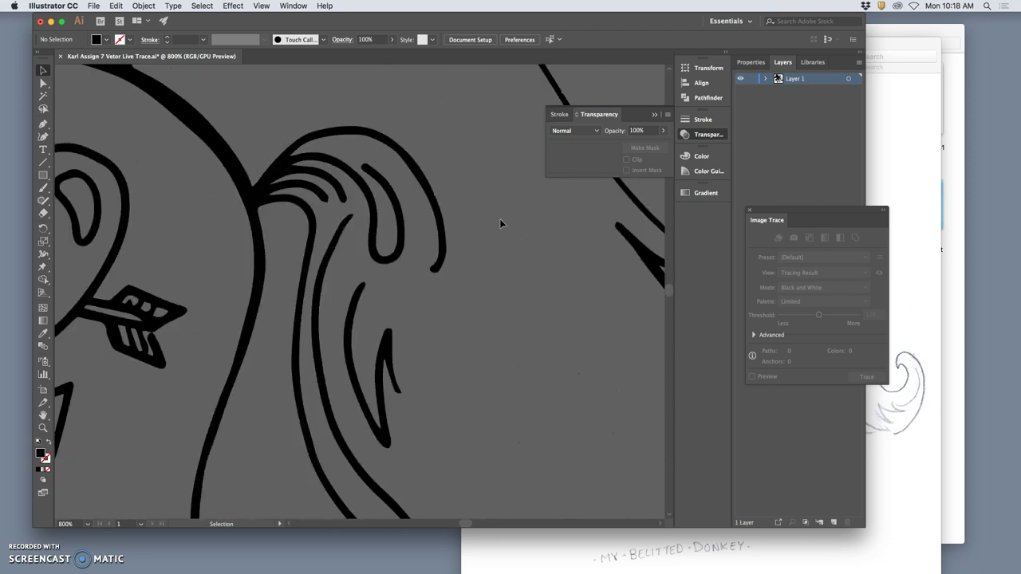
Review the traced figure at 200% and inspect the outline of the standing front leg and its hoof at 600%
key(super+minus)
key(super+minus)
key(super+minus)
key(super+minus)
scroll(401, 210, left, 10)
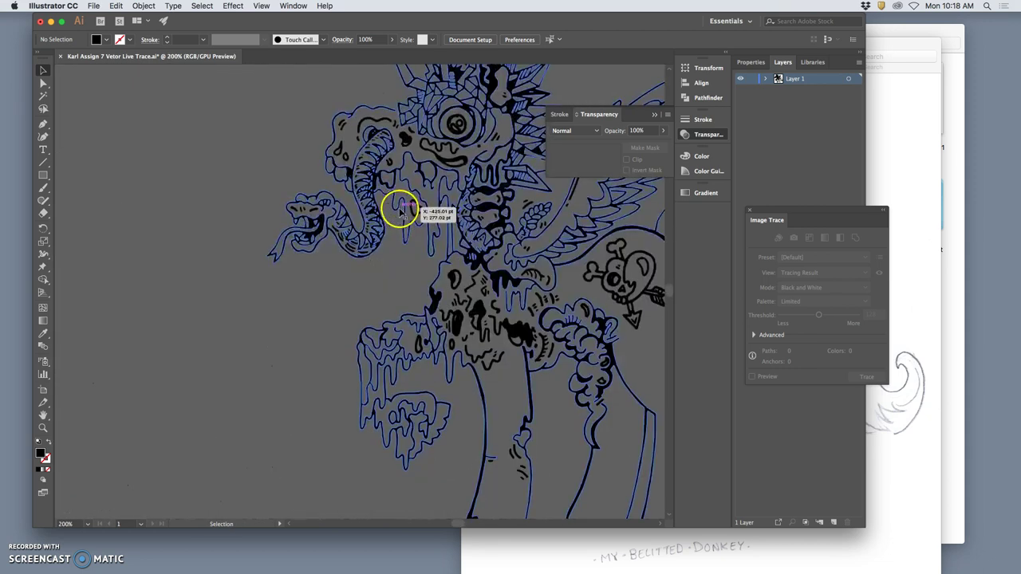
scroll(401, 211, down, 5)
scroll(488, 285, right, 5)
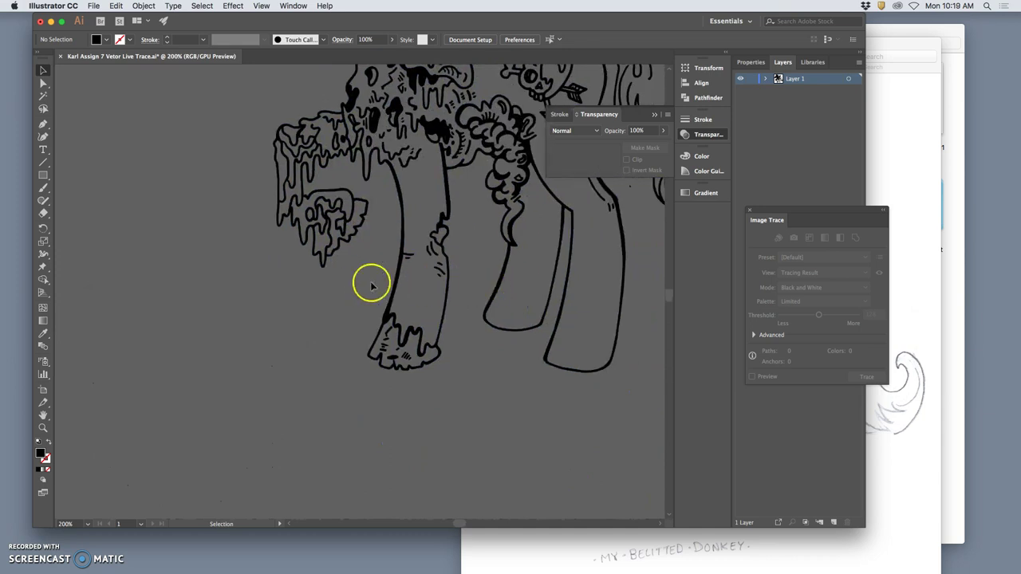
key(super+plus)
key(super+plus)
key(super+plus)
scroll(402, 294, down, 4)
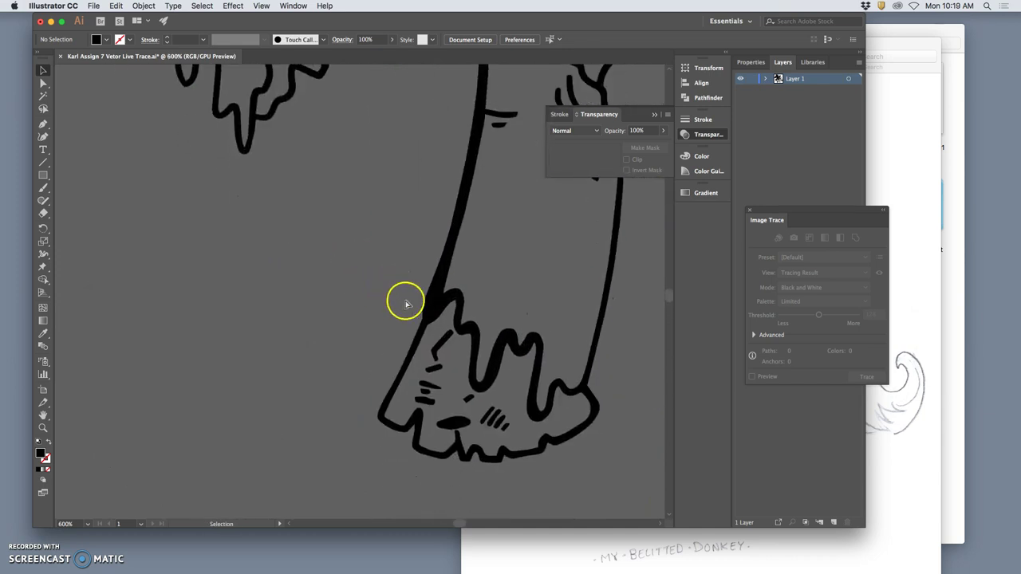
scroll(405, 304, right, 6)
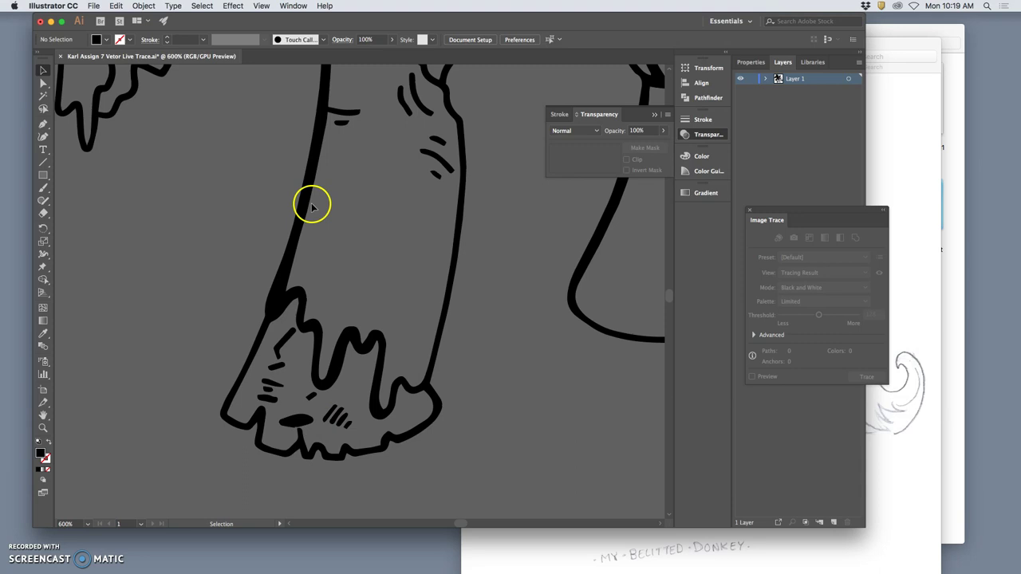
Select the traced group, display its anchor points with the Direct Selection tool, and clear the selection
scroll(445, 237, down, 3)
drag(305, 234, 257, 227)
scroll(346, 110, up, 3)
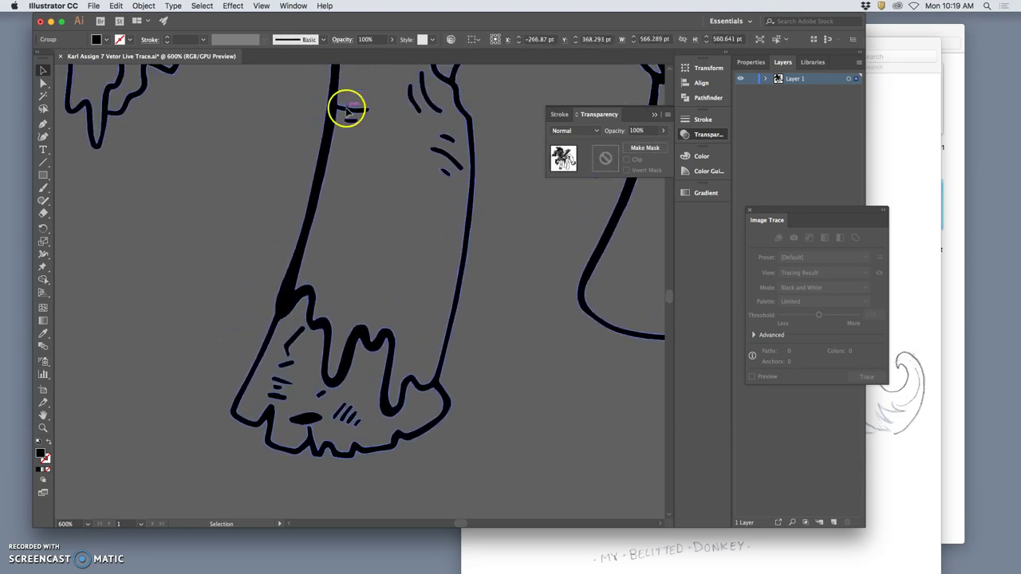
click(43, 83)
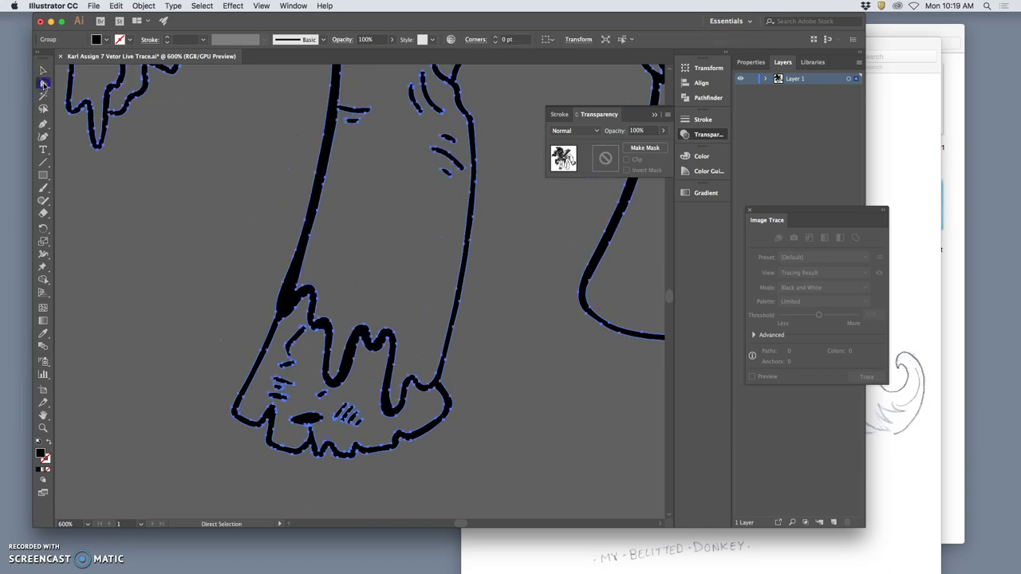
click(239, 284)
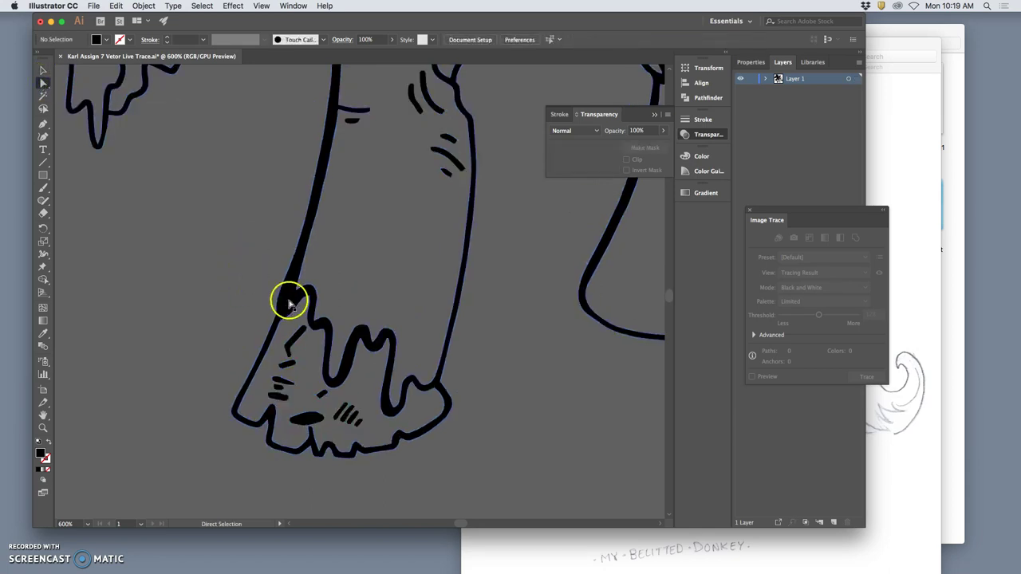
Select the solid oval mark on the front hoof and redraw its lower edge with the Pencil tool
click(325, 422)
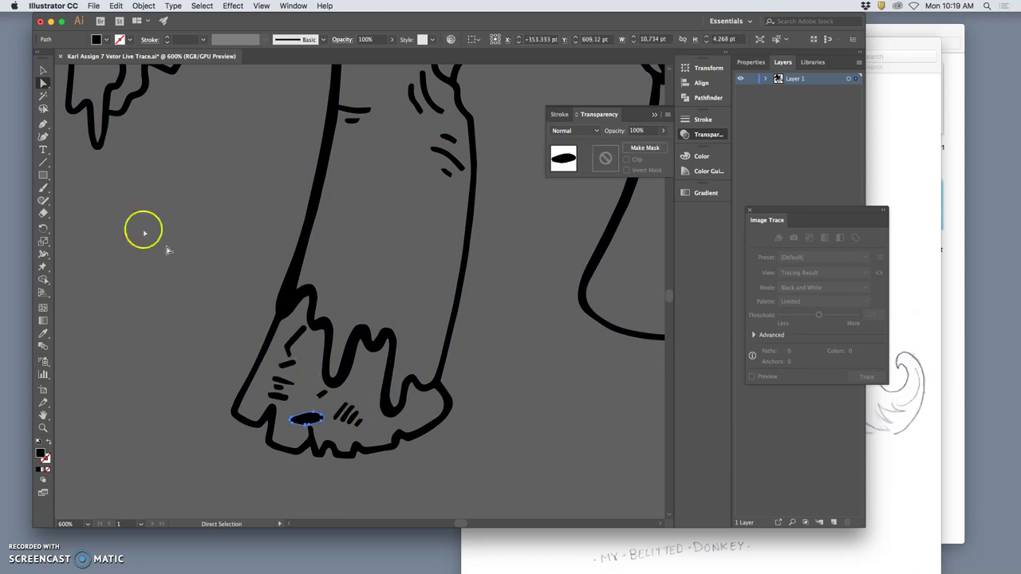
click(43, 199)
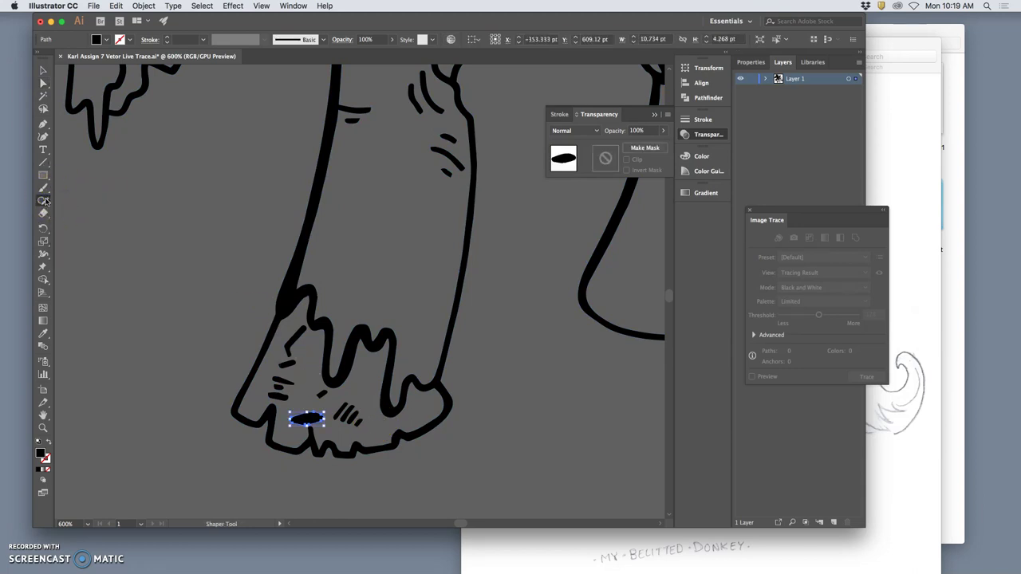
drag(45, 202, 79, 211)
click(376, 454)
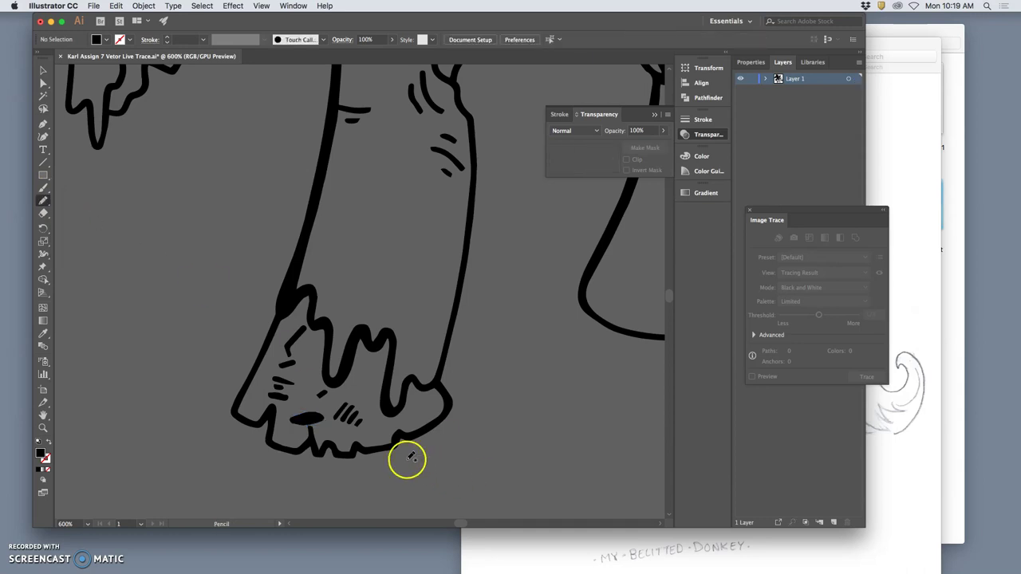
super+click(308, 420)
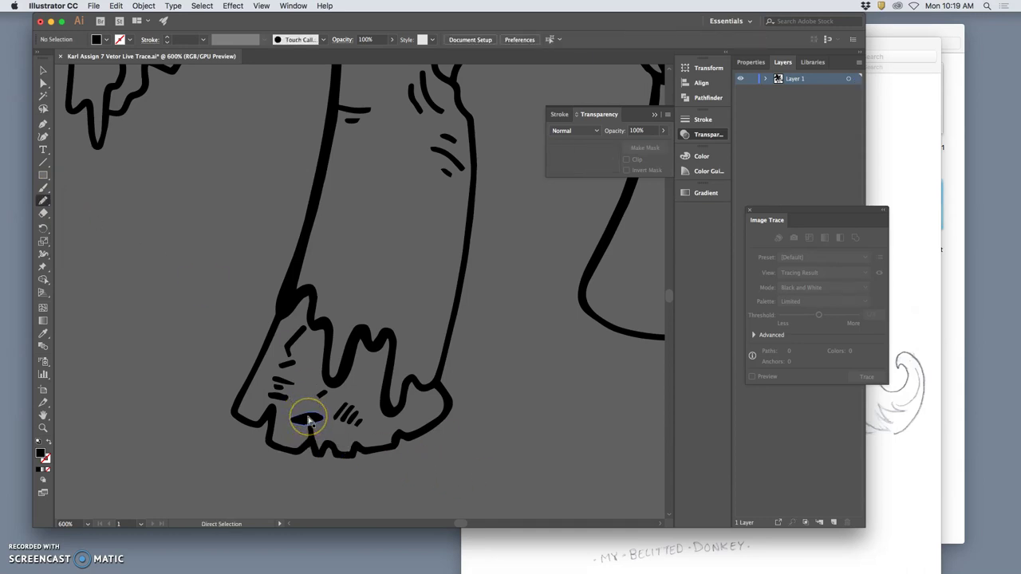
super+click(310, 421)
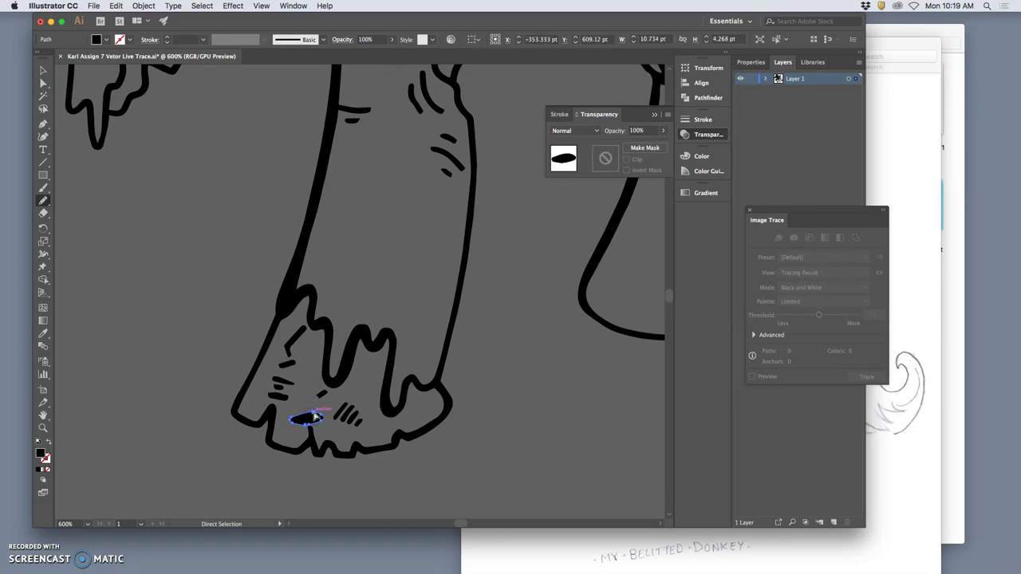
key(super+plus)
key(super+plus)
key(super+plus)
key(super+plus)
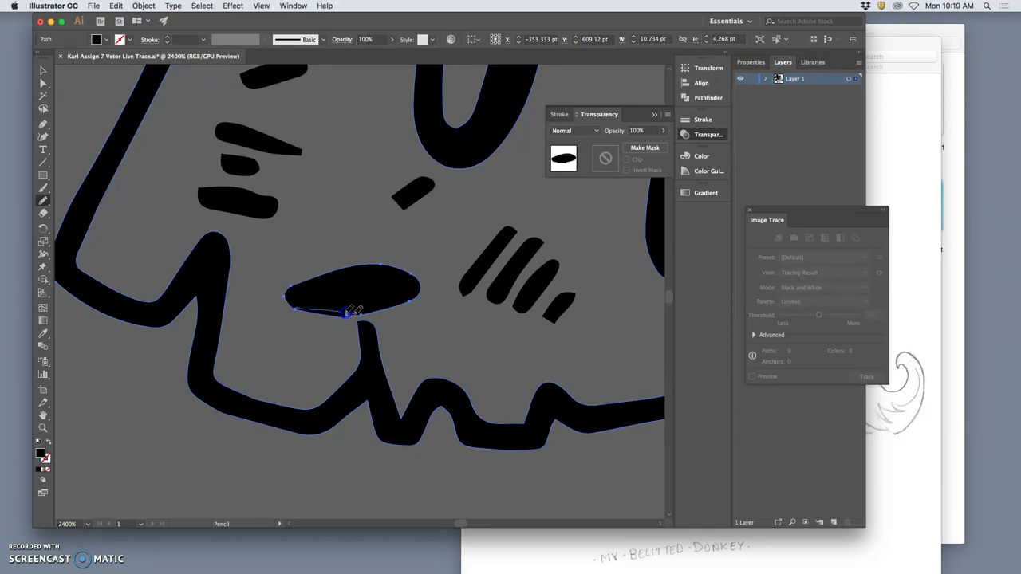
drag(409, 301, 417, 296)
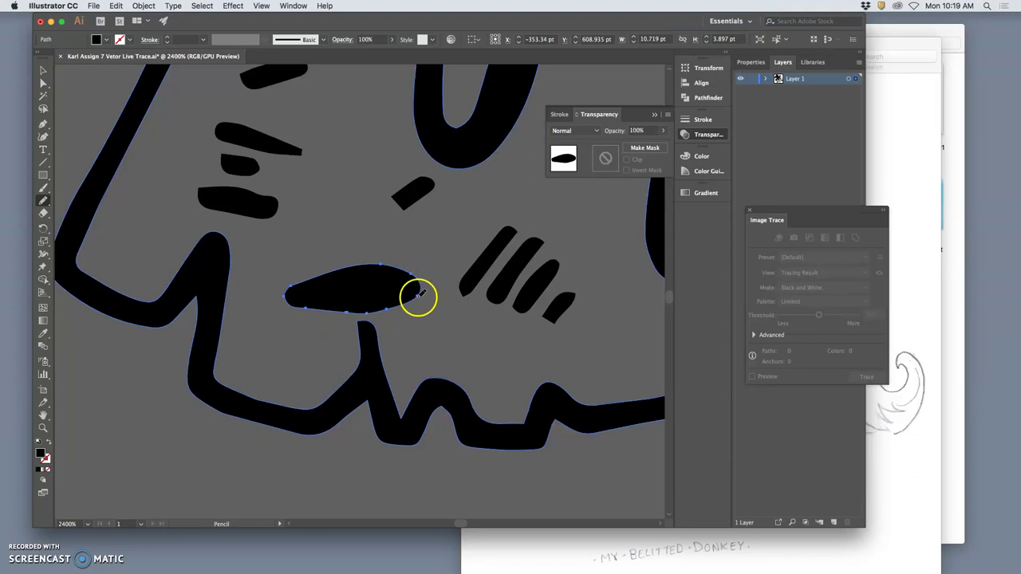
Accept the Pencil tool options with selected-path editing within 5 pixels, and redraw the hoof's oval mark as a wavy shape about 9.2 by 3.2 pt
click(43, 201)
double_click(43, 200)
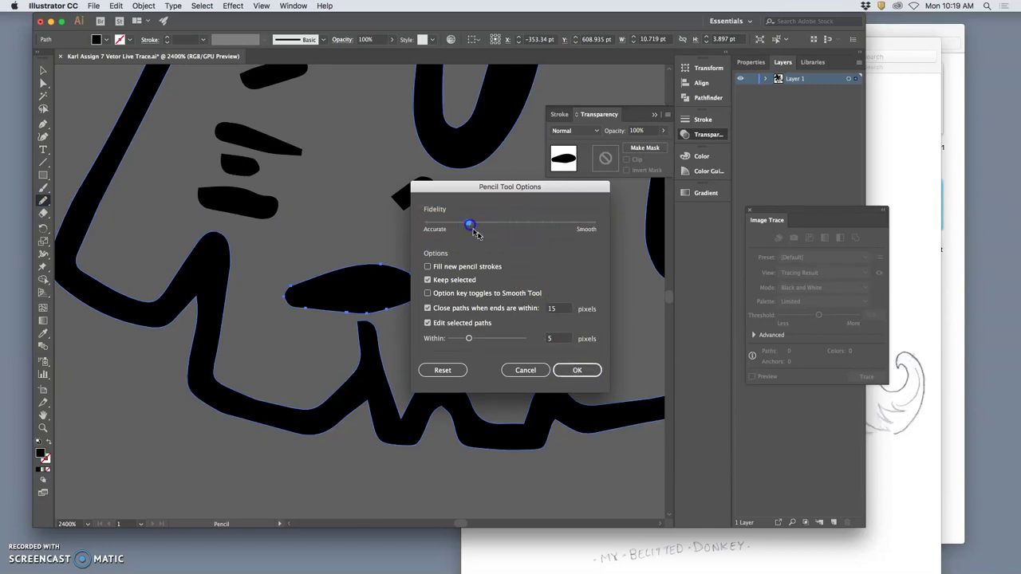
click(577, 370)
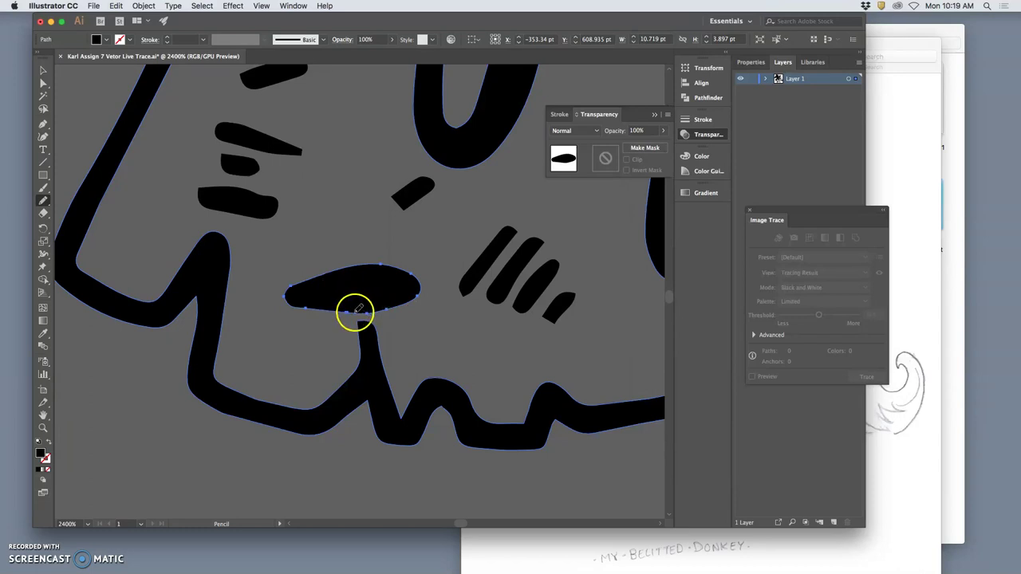
mouse_move(341, 298)
mouse_down()
mouse_move(293, 298)
mouse_move(307, 282)
mouse_move(383, 270)
mouse_up()
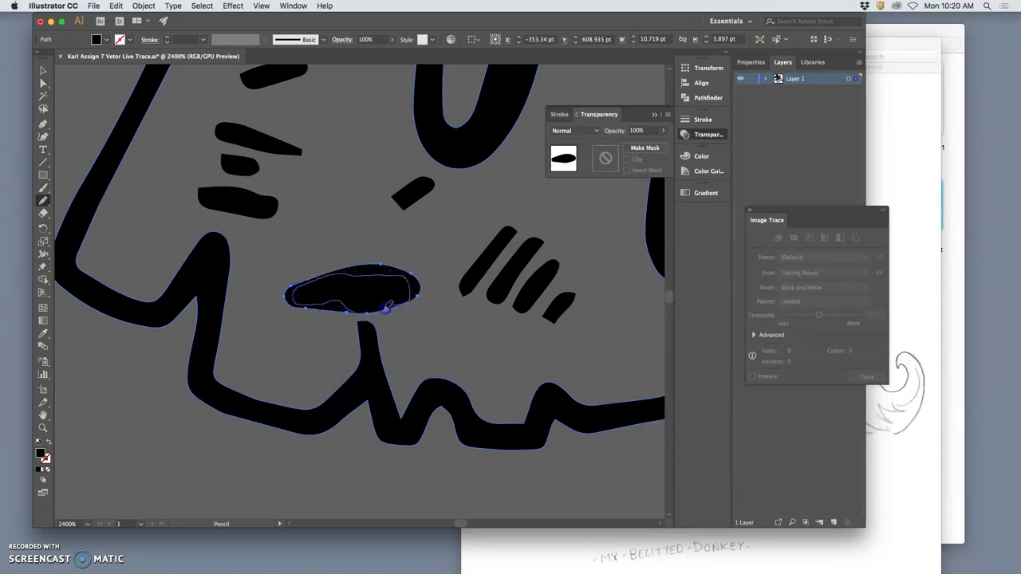
drag(369, 313, 371, 310)
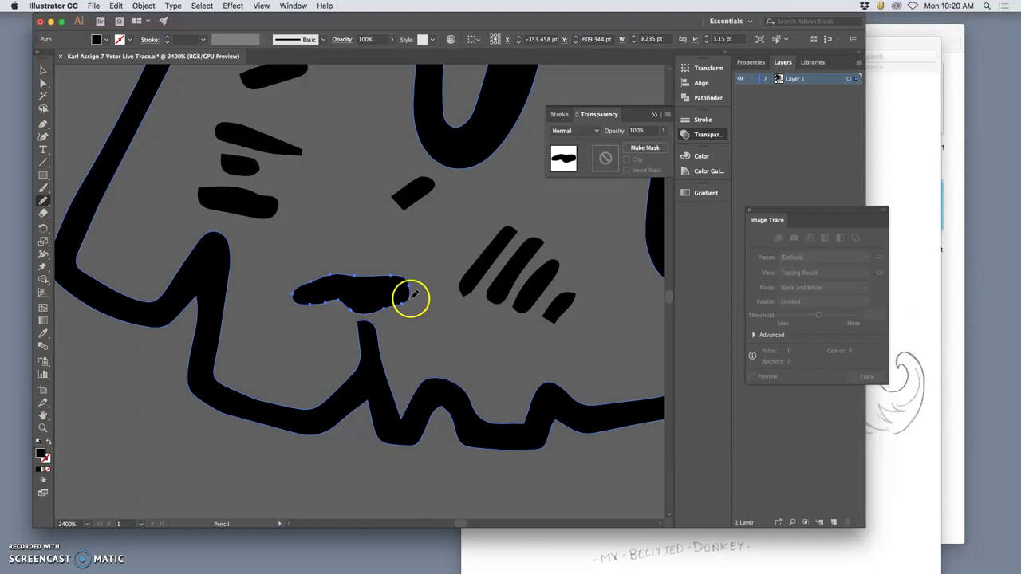
Even out the upper edge of the redrawn hoof mark with the Smooth tool
click(44, 201)
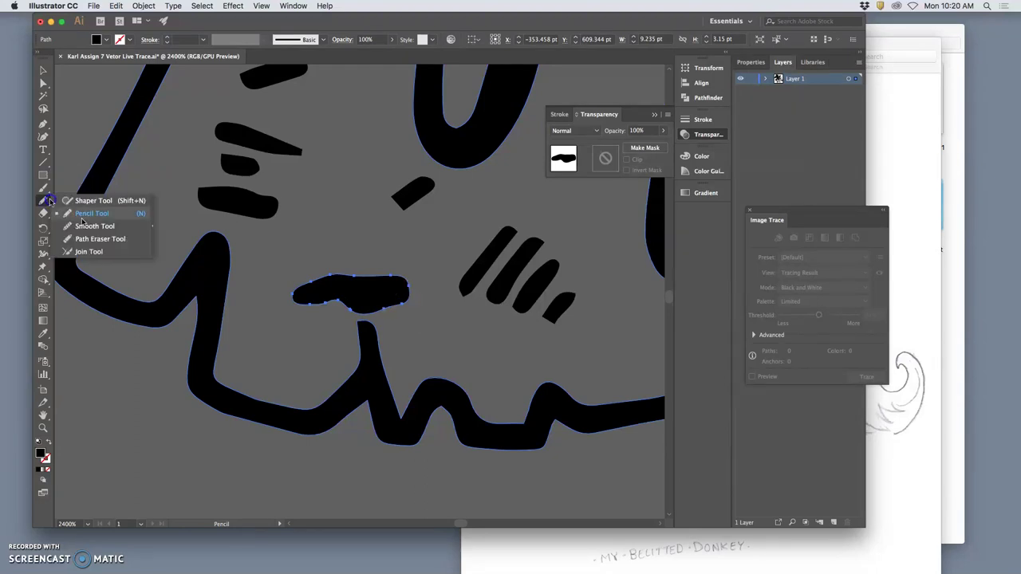
click(126, 230)
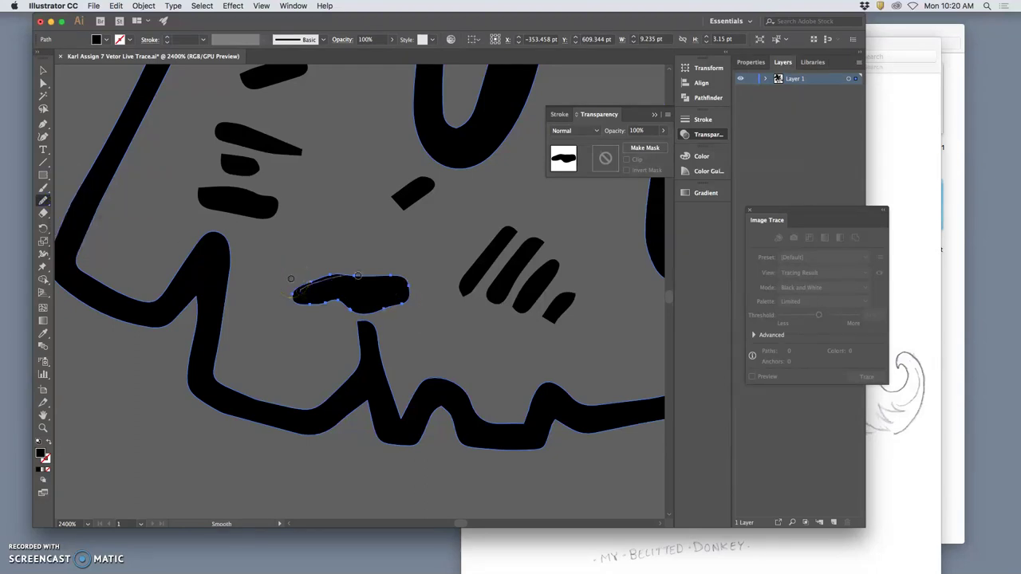
drag(408, 281, 359, 296)
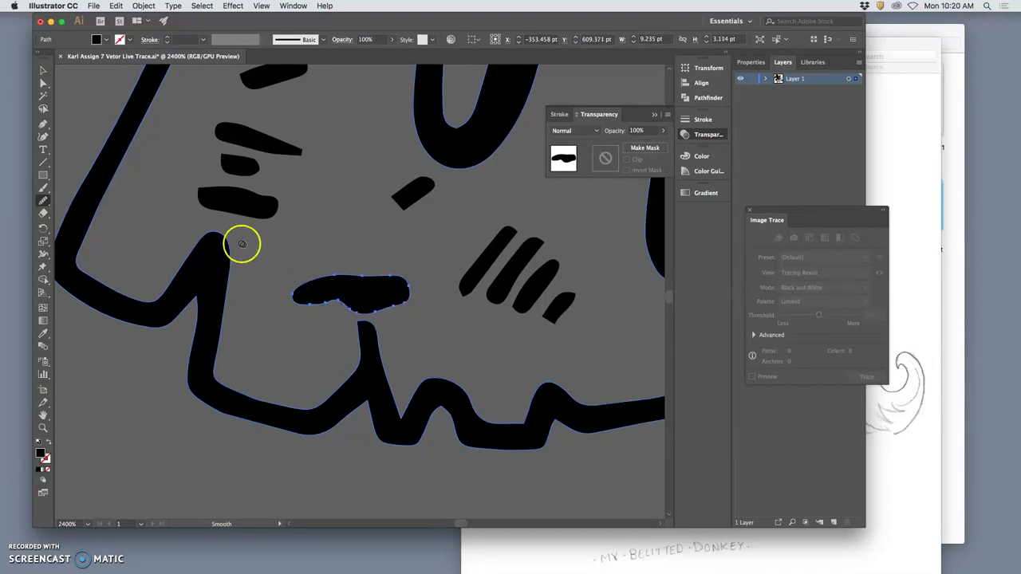
Examine the traced line work from the hoof up through the neck to the eye, then the upper figure at 200%
key(super+minus)
scroll(388, 264, up, 12)
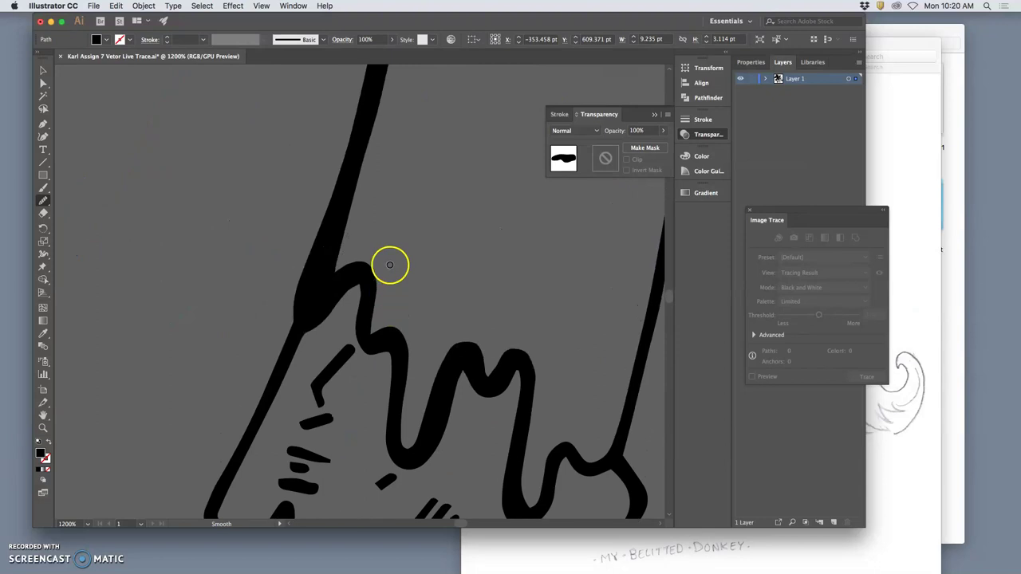
key(super+minus)
scroll(388, 264, up, 10)
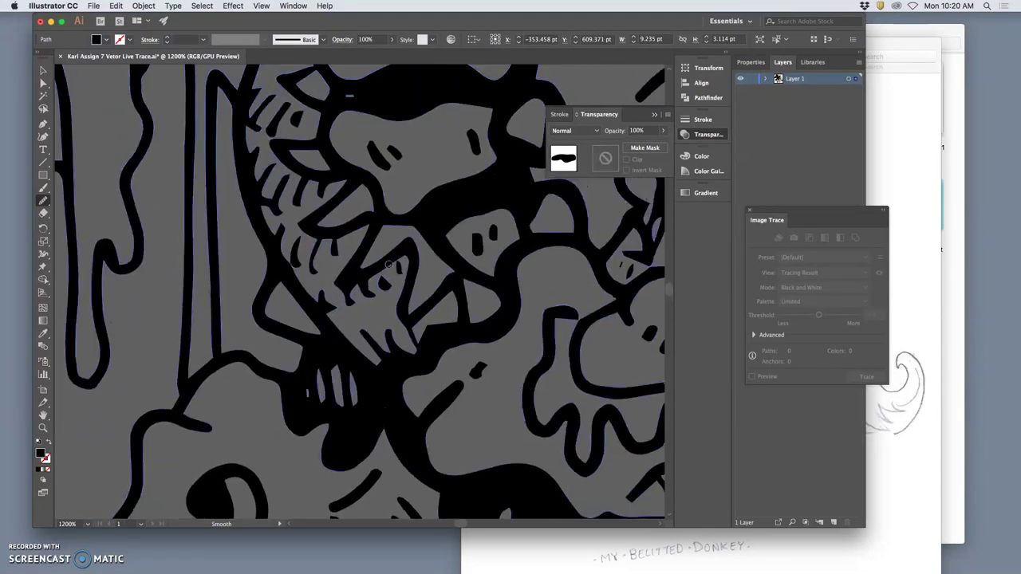
scroll(389, 264, up, 10)
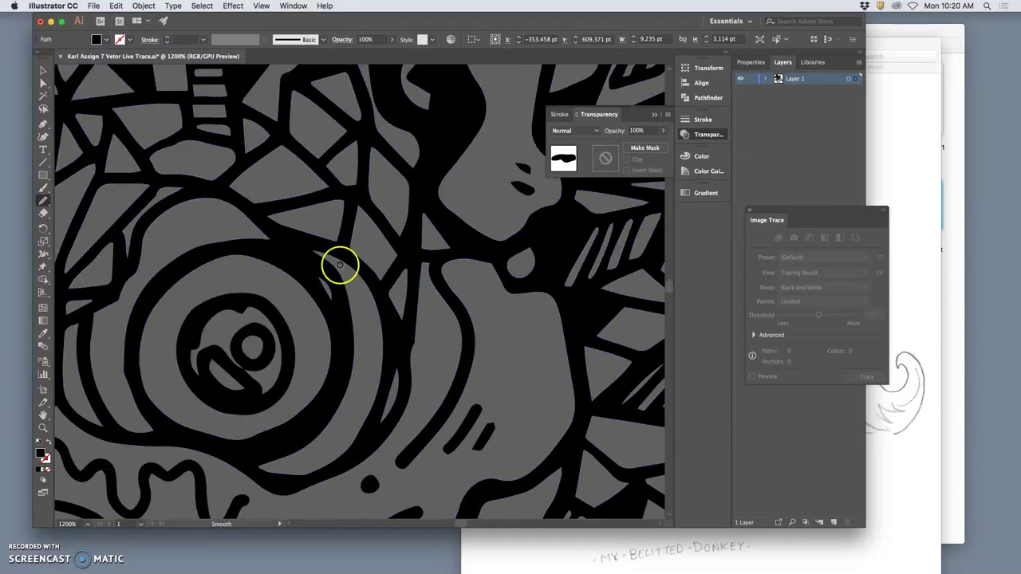
key(super+minus)
key(super+minus)
key(super+minus)
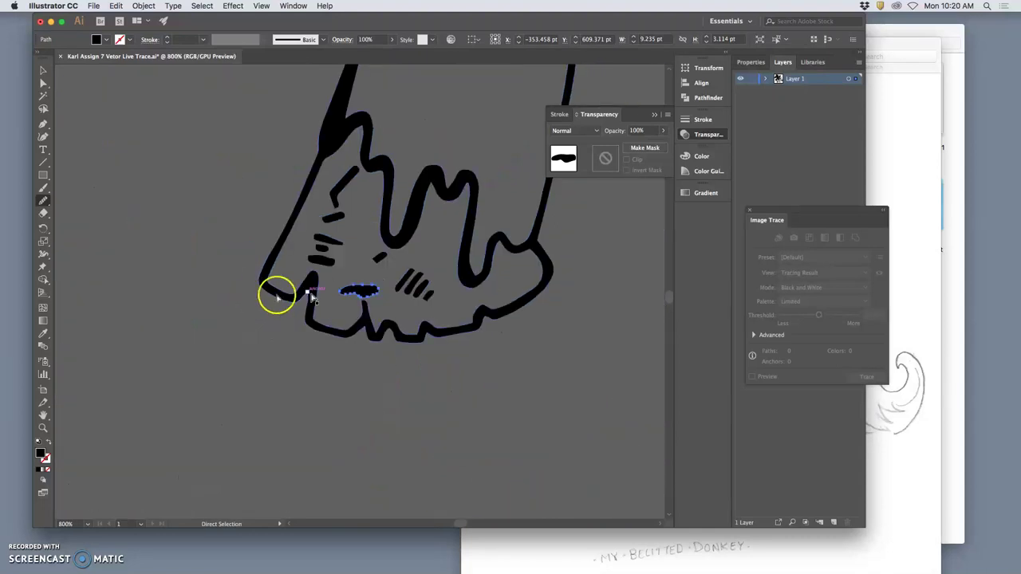
key(super+minus)
key(super+minus)
scroll(387, 269, up, 10)
Display the anchor points of the traced eye's pupil and clear the selection
super+click(344, 177)
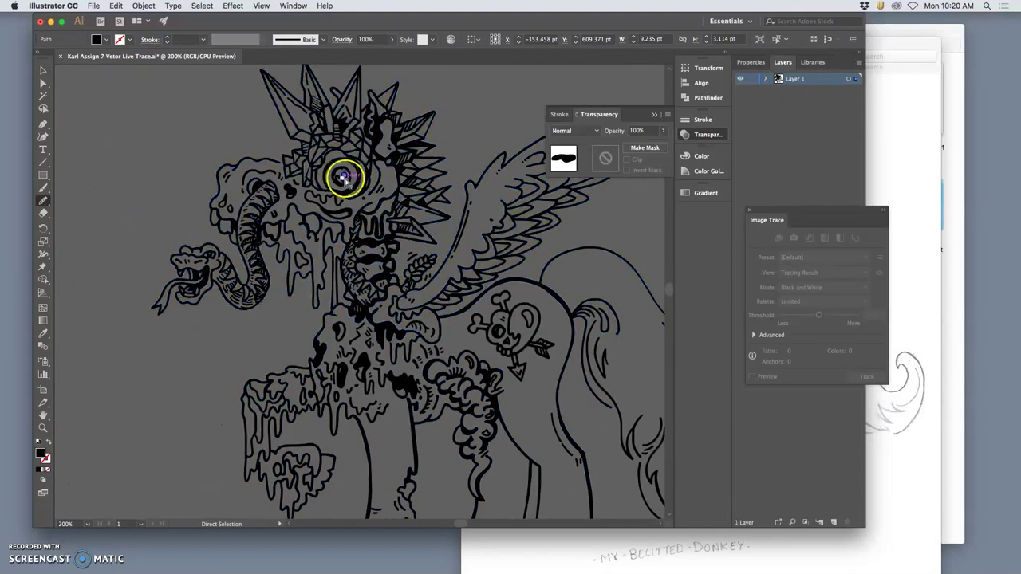
super+click(375, 214)
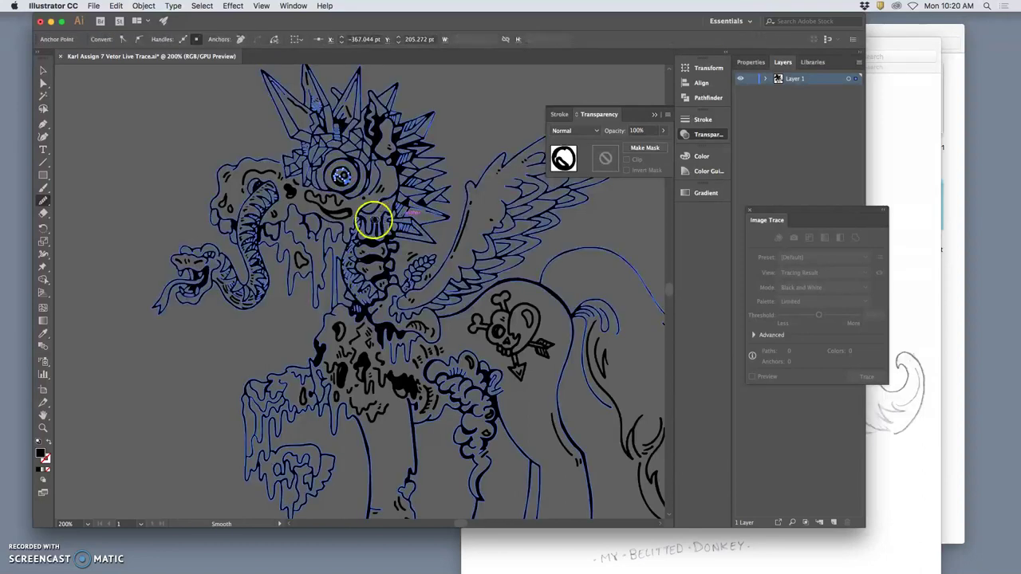
super+click(193, 133)
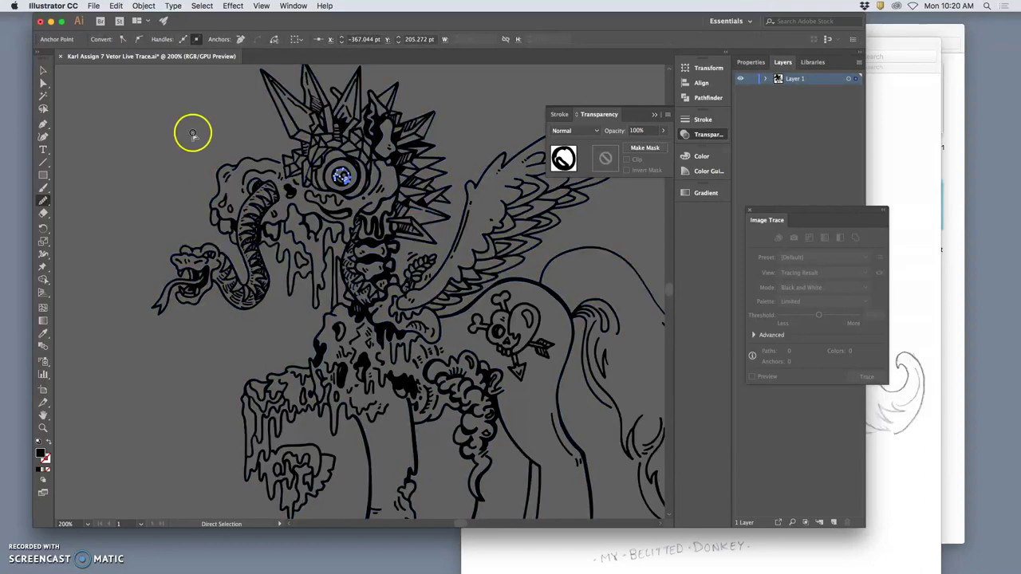
click(295, 196)
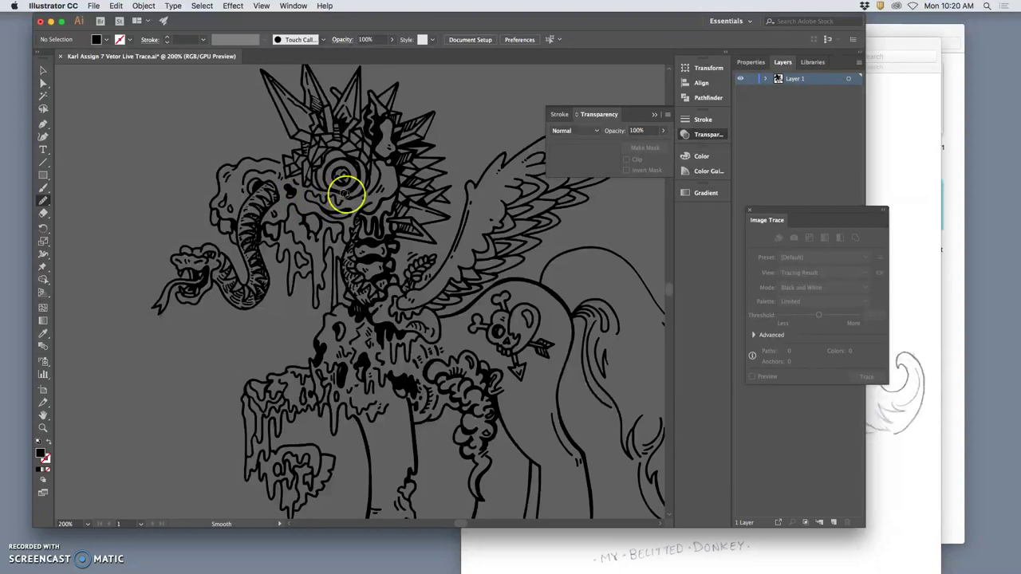
Draw a closed curved accent about 13 by 23 pt along the eye's left inner ring with the Pencil tool and fill it black
key(super+=)
key(super+=)
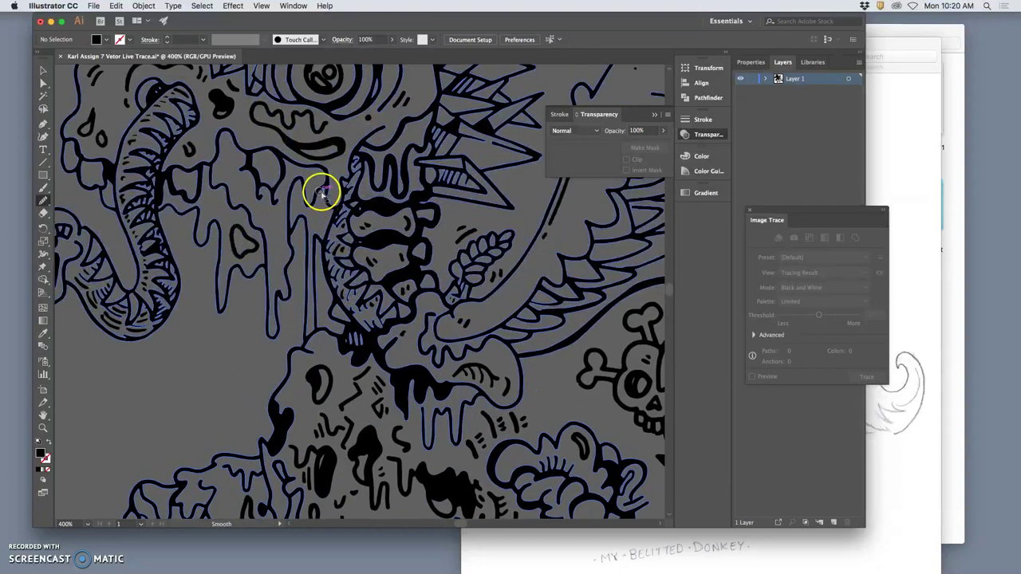
scroll(375, 187, up, 5)
scroll(431, 187, left, 1)
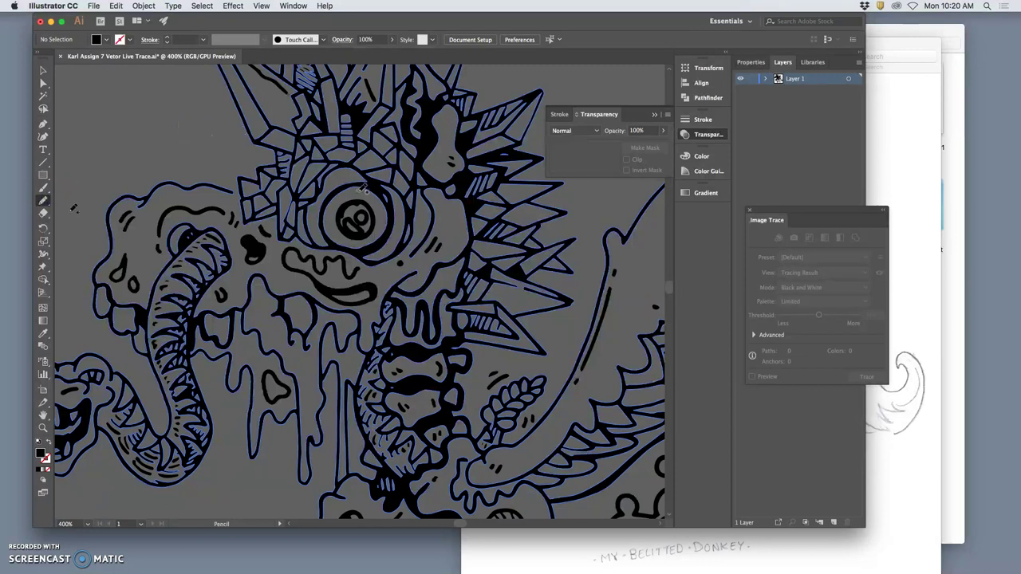
key(super+plus)
key(super+plus)
key(super+plus)
mouse_move(412, 122)
mouse_down()
mouse_move(419, 178)
mouse_move(449, 253)
mouse_up()
mouse_move(379, 125)
mouse_down()
mouse_move(320, 170)
mouse_move(306, 208)
mouse_up()
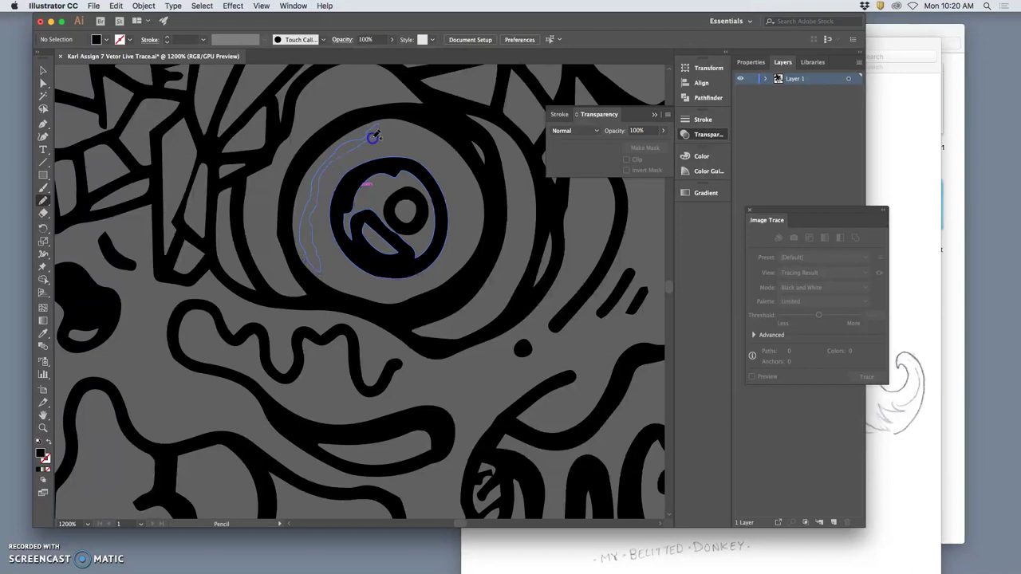
drag(383, 126, 380, 126)
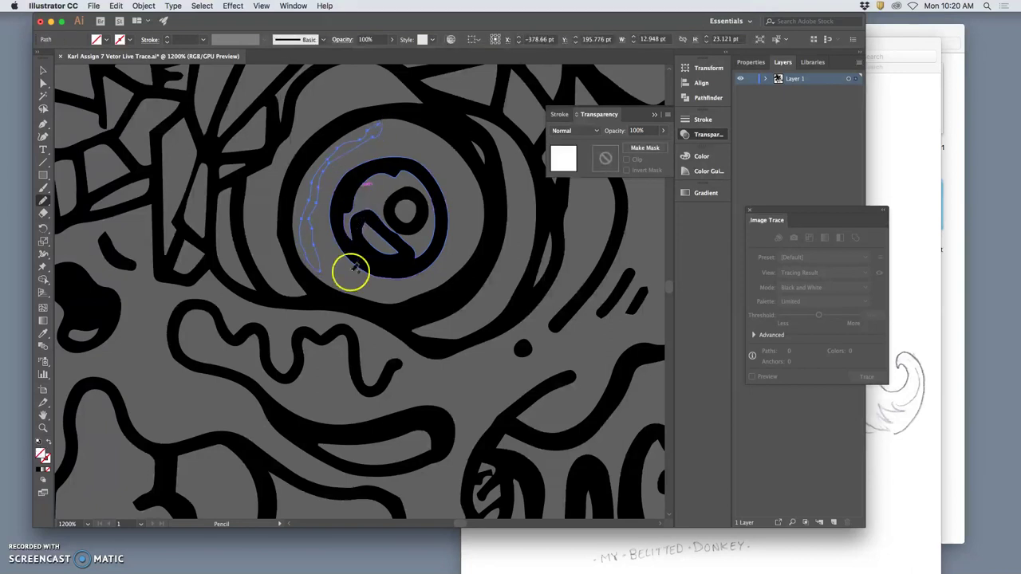
click(38, 469)
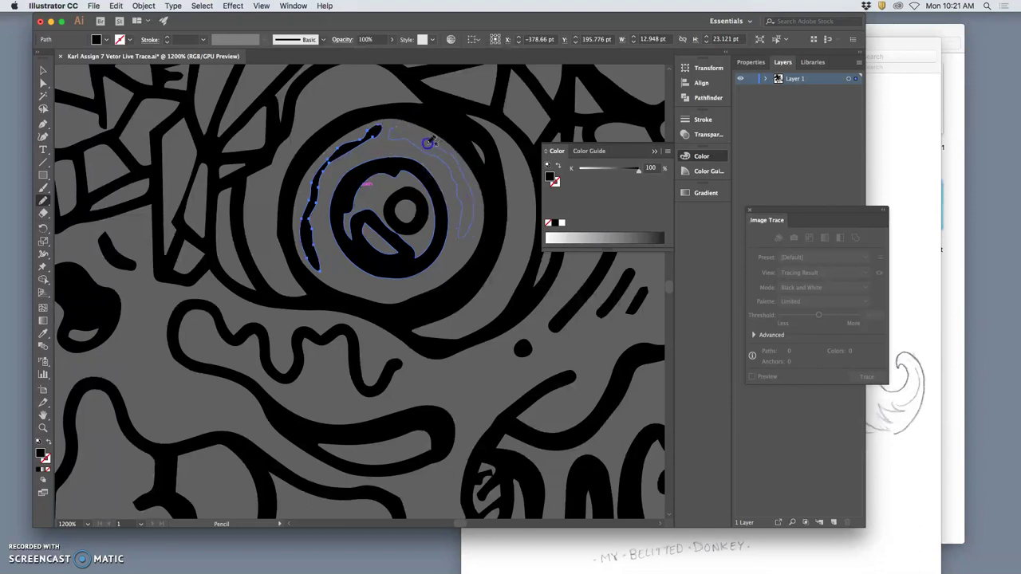
Draw a second closed accent about 13.5 by 18 pt along the eye's right inner ring, fill it black and deselect it
drag(399, 125, 397, 129)
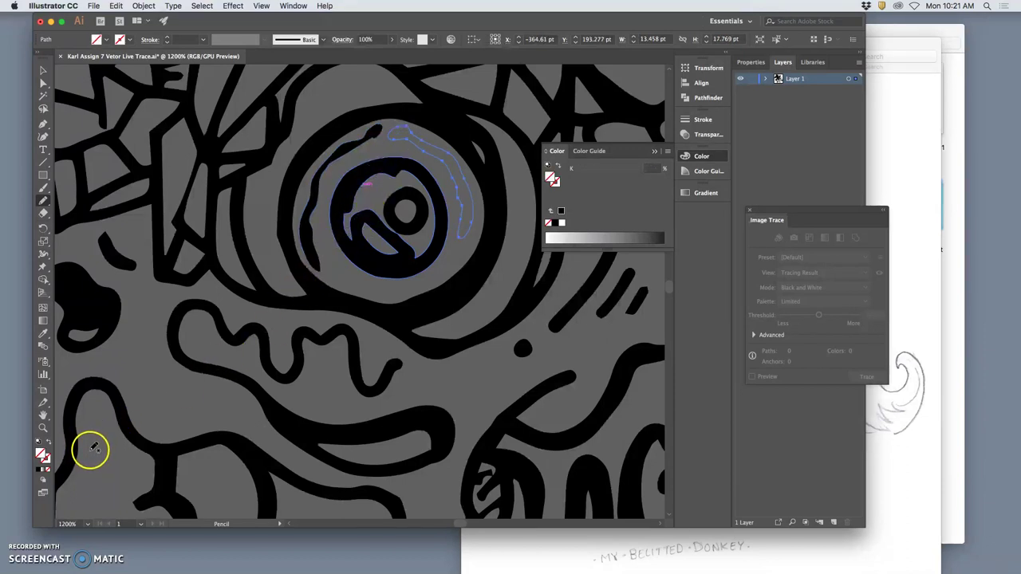
click(40, 469)
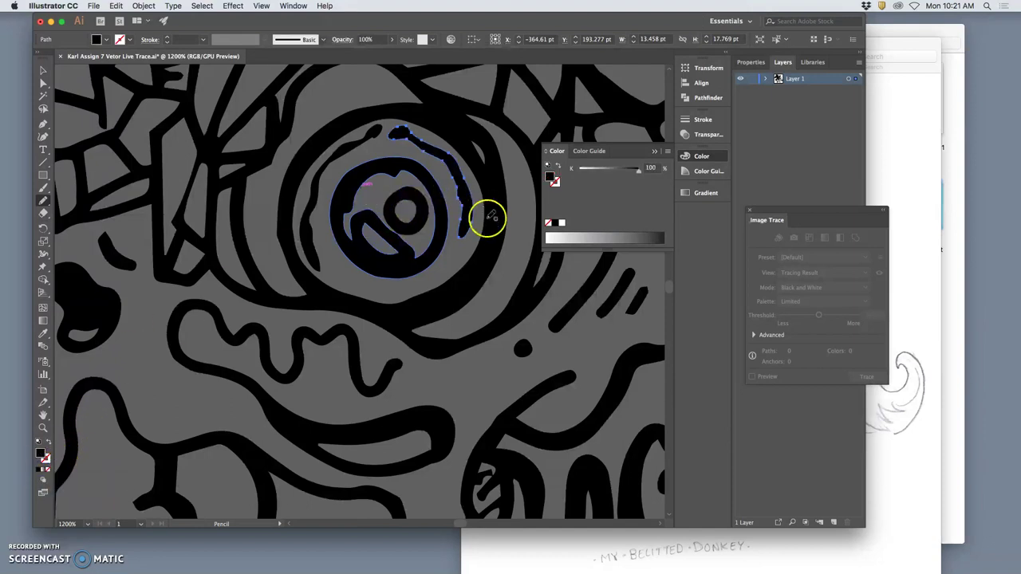
drag(463, 247, 468, 250)
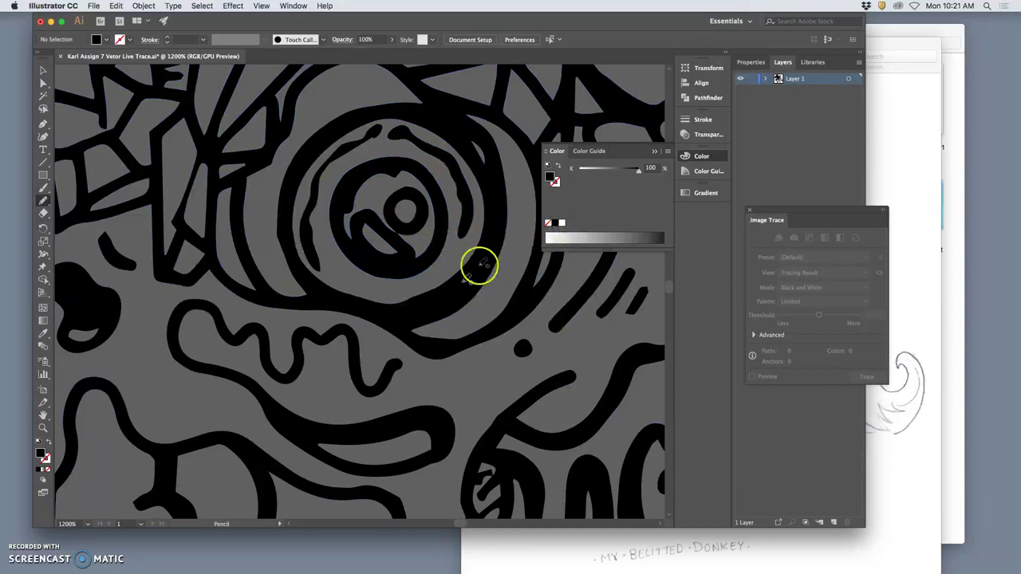
Review the whole traced figure with its new eye accents at 100% magnification
key(super+minus)
key(super+minus)
key(super+minus)
key(super+minus)
key(super+minus)
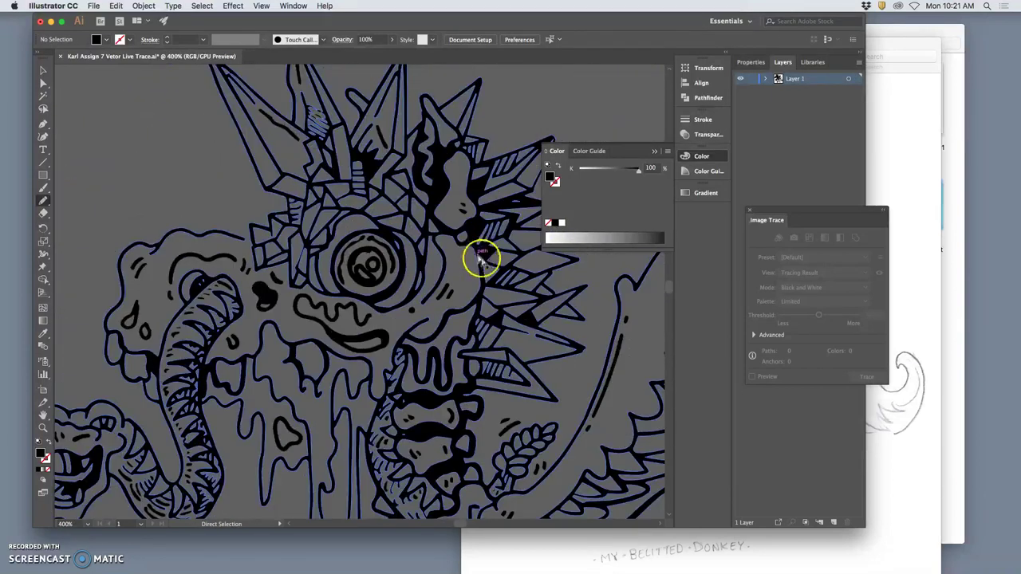
key(super+minus)
key(super+minus)
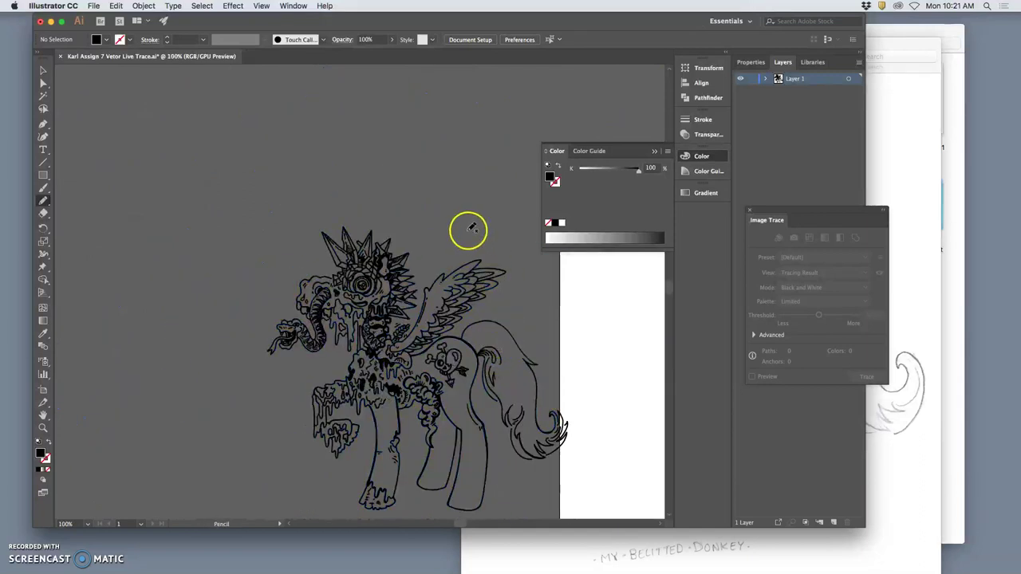
Switch to the scanned reference sketch in Preview for comparison, return to Illustrator and close the live-trace document
click(898, 186)
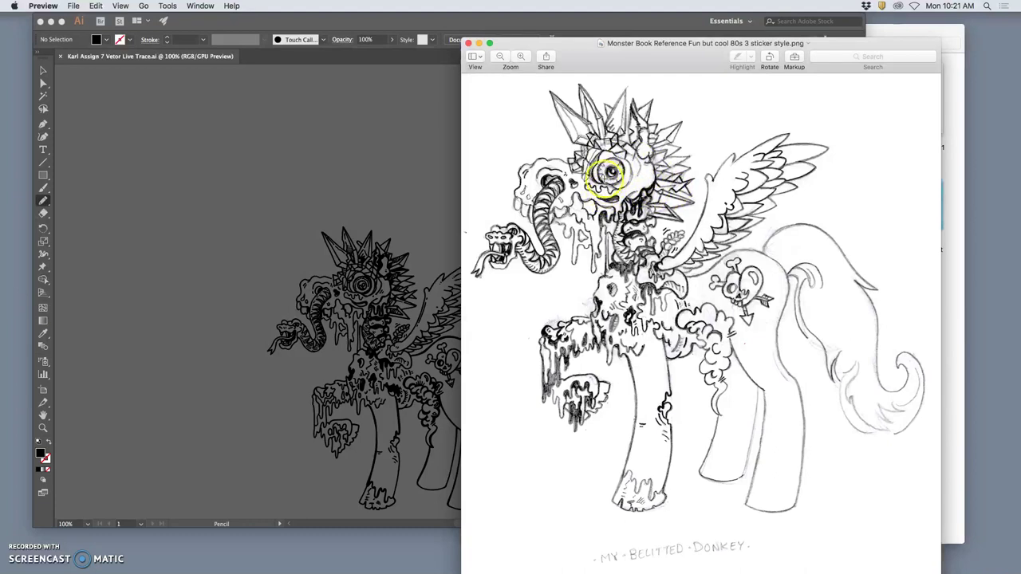
click(428, 158)
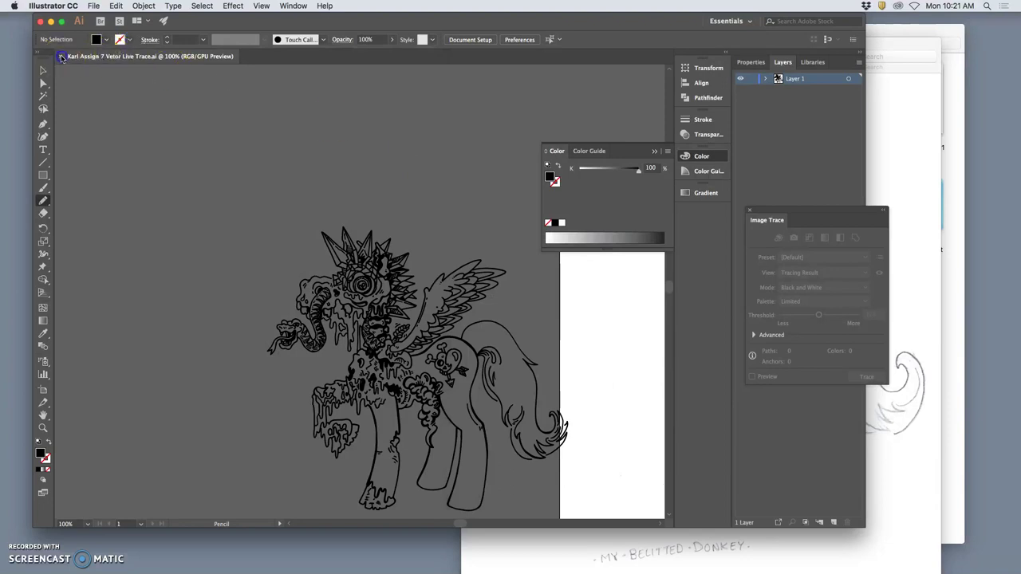
click(61, 57)
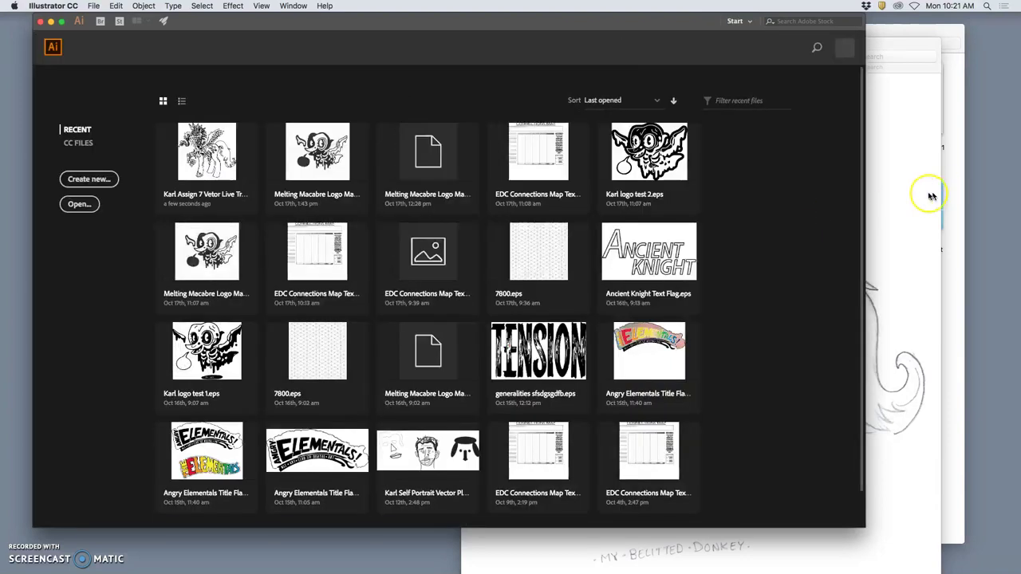
Close the reference sketch in Preview and open the Monster Book Reference PNG from the Assignment #7 folder in Adobe Illustrator CC 2018
click(923, 196)
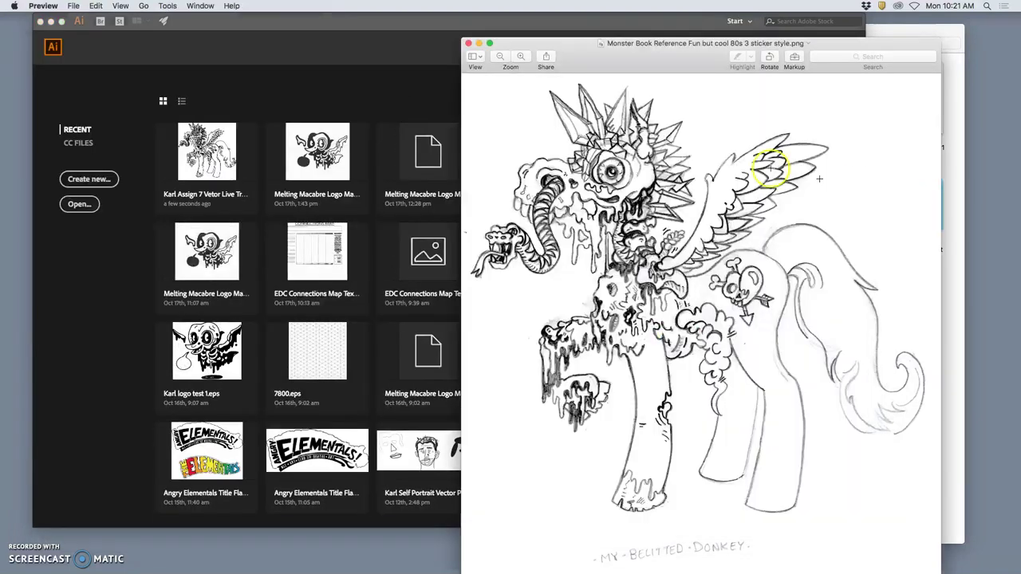
click(468, 43)
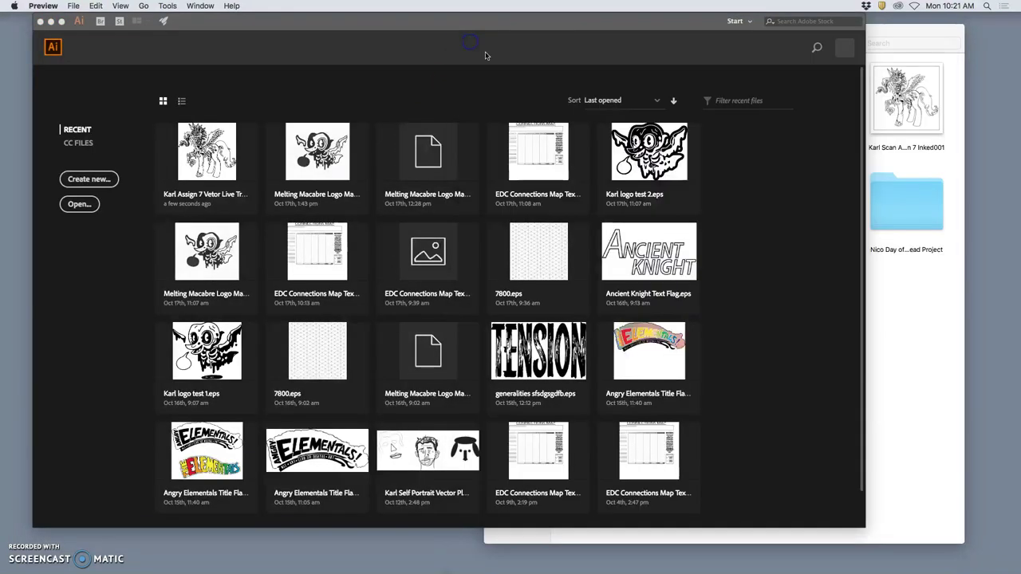
click(900, 169)
click(715, 213)
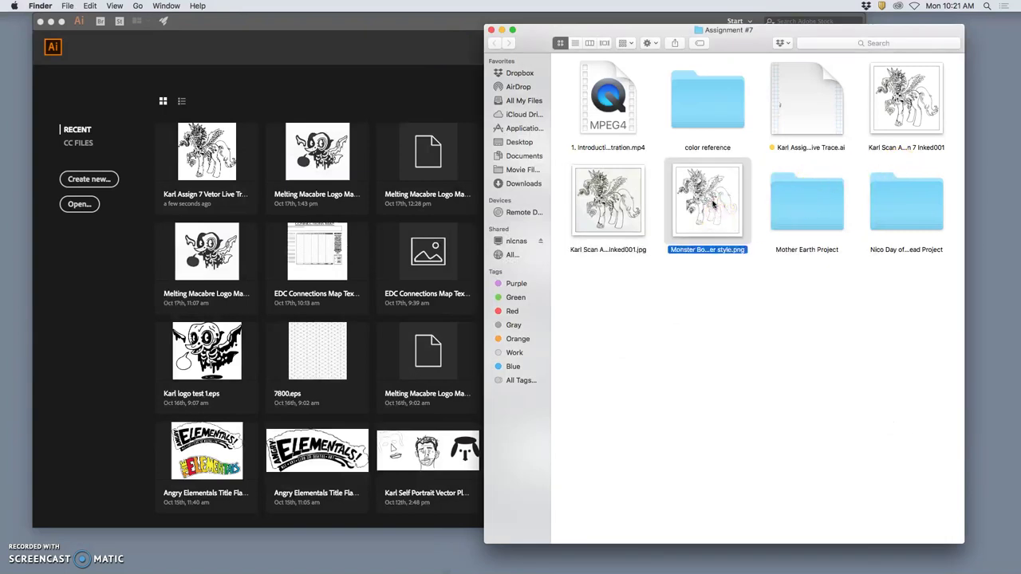
right_click(713, 198)
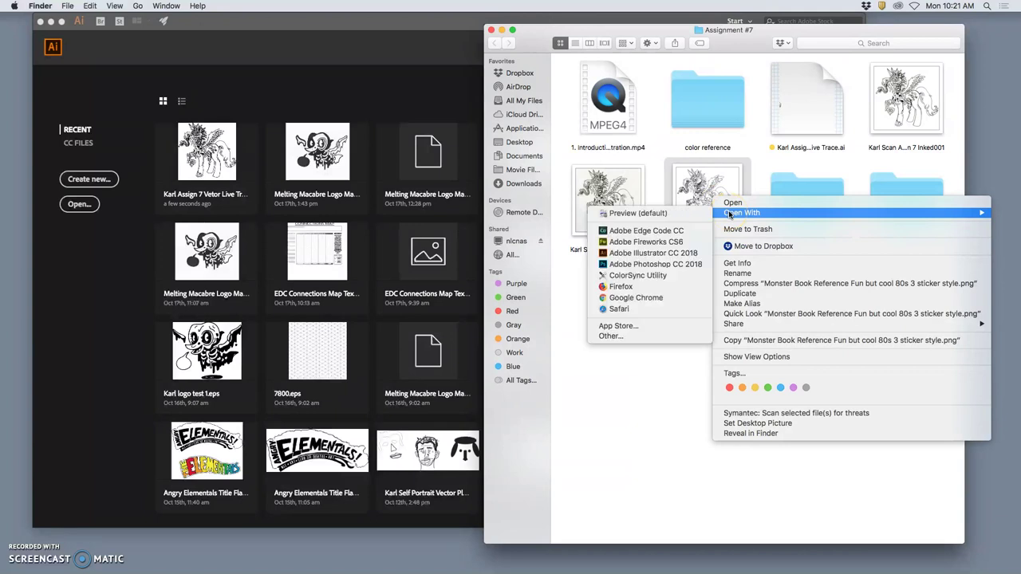
click(679, 254)
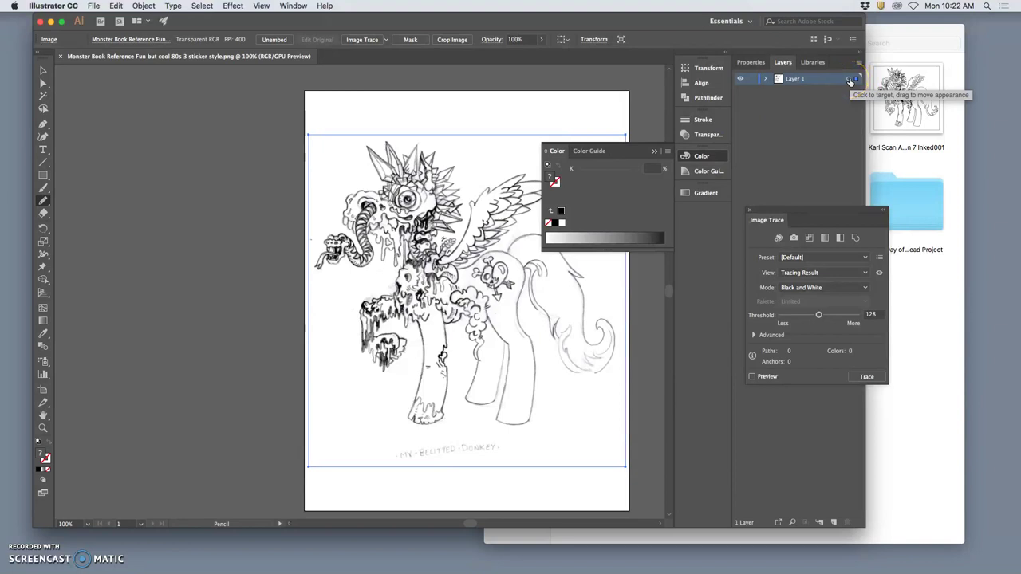
Dim the images on Layer 1 to 50% and lock the layer
double_click(794, 86)
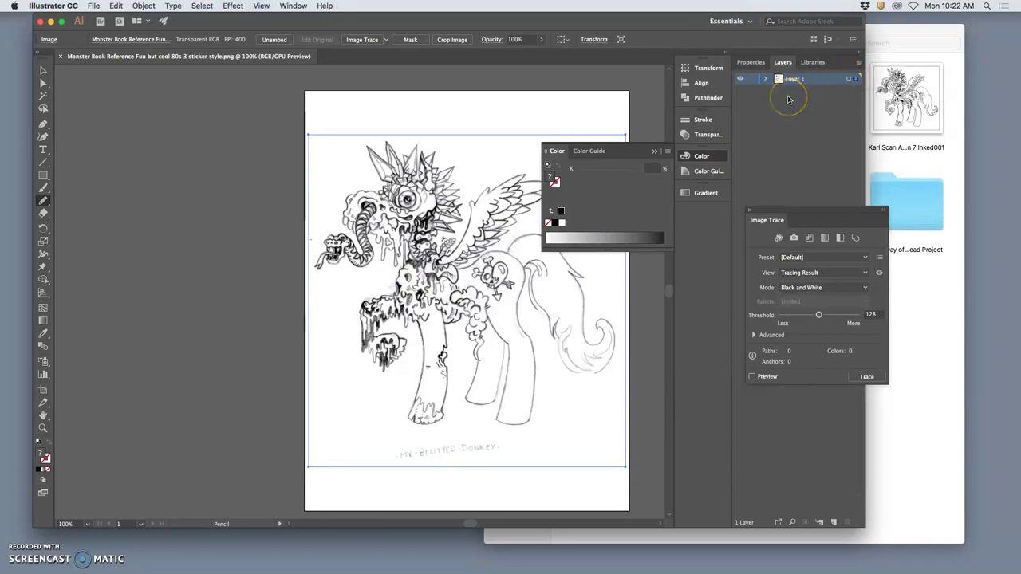
click(821, 77)
click(848, 79)
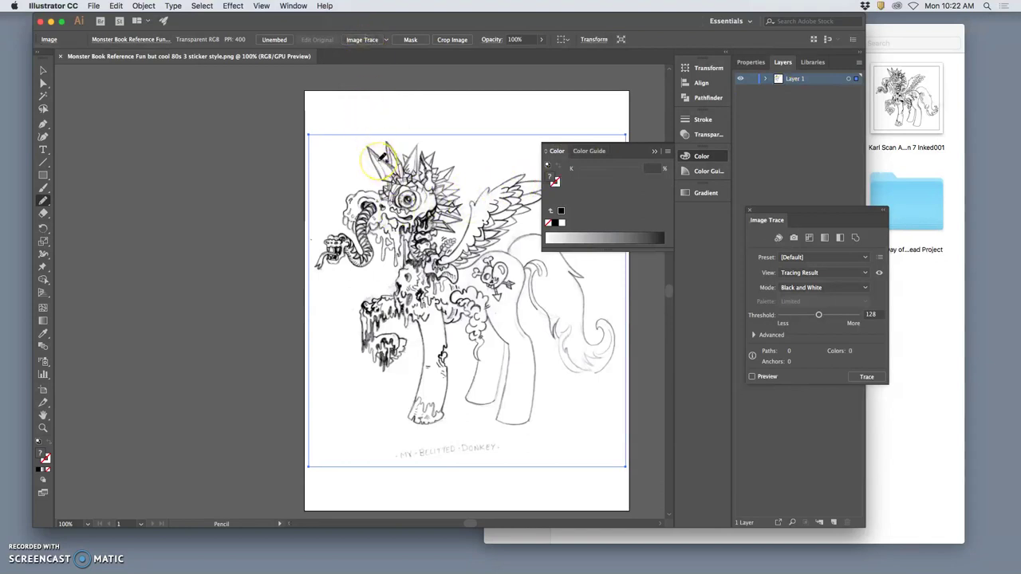
click(775, 94)
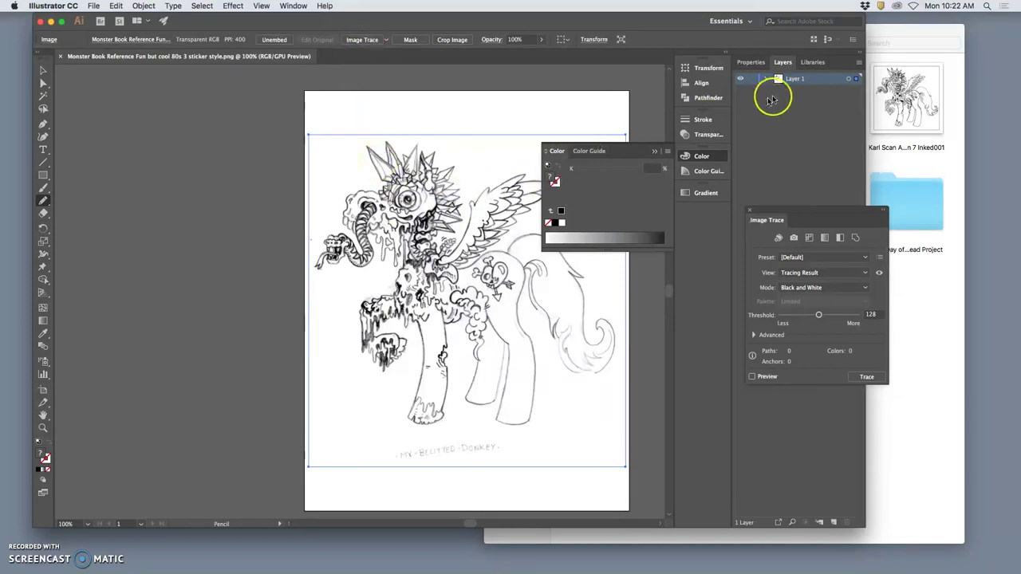
double_click(816, 83)
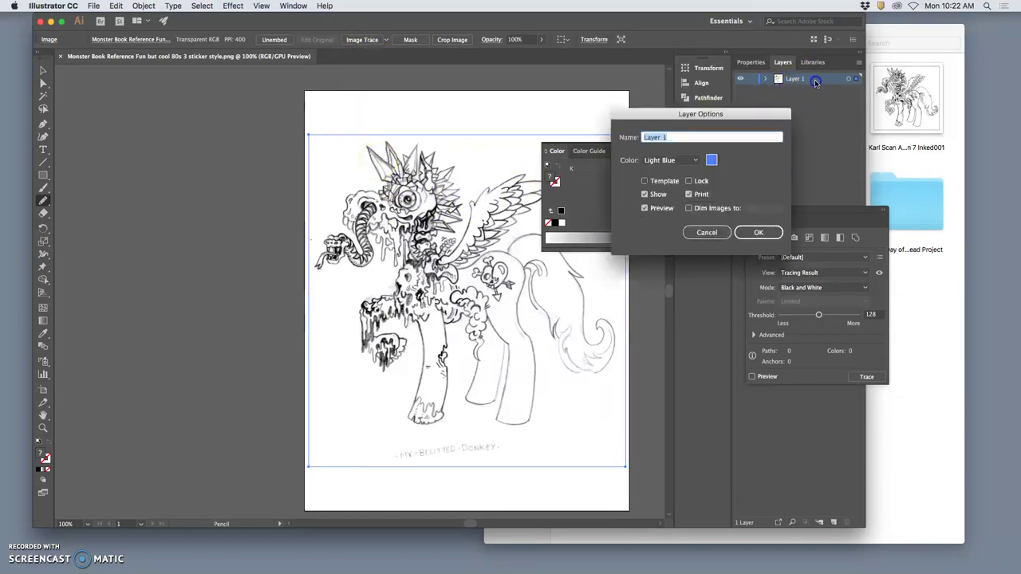
click(689, 209)
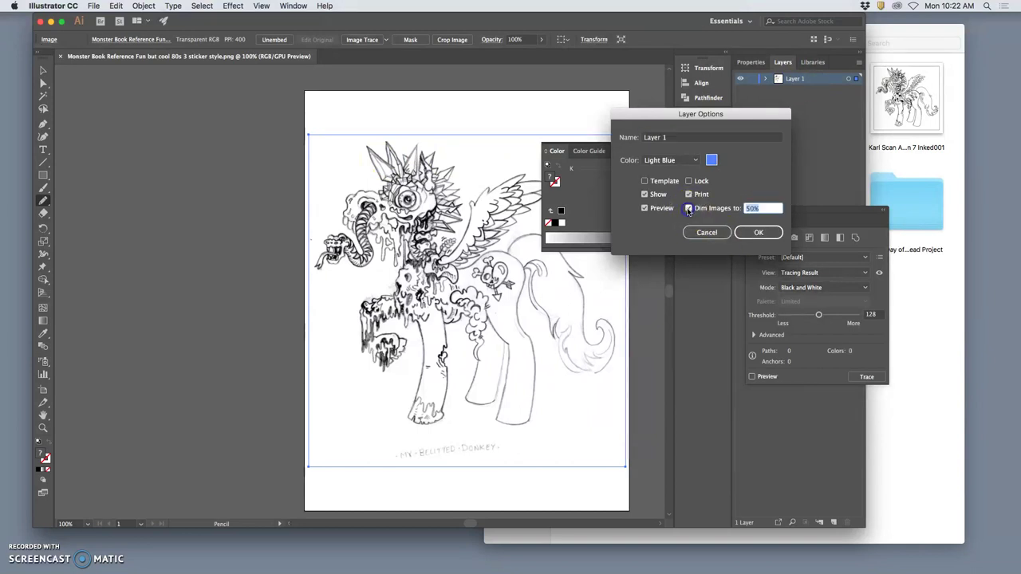
click(759, 232)
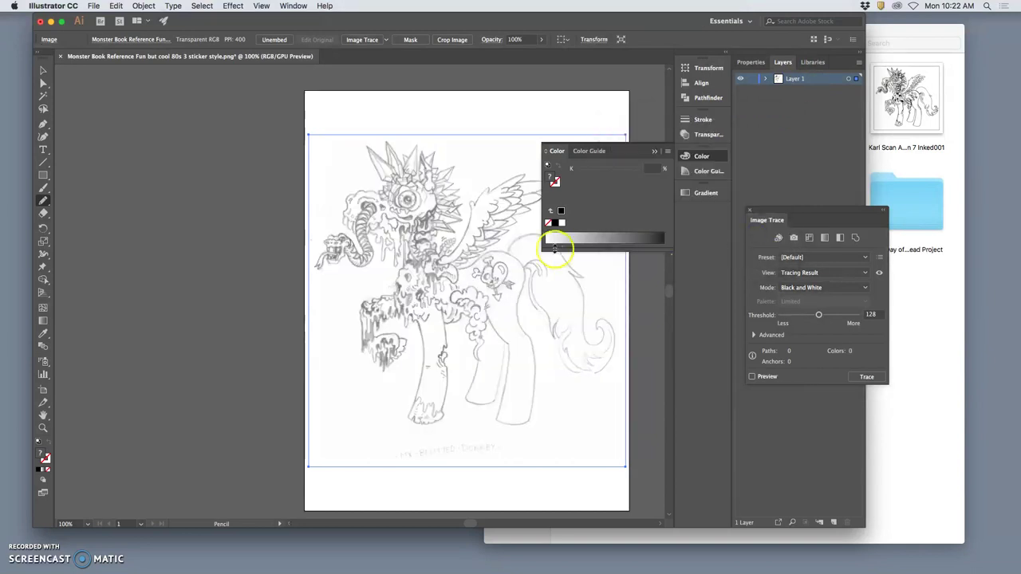
click(752, 78)
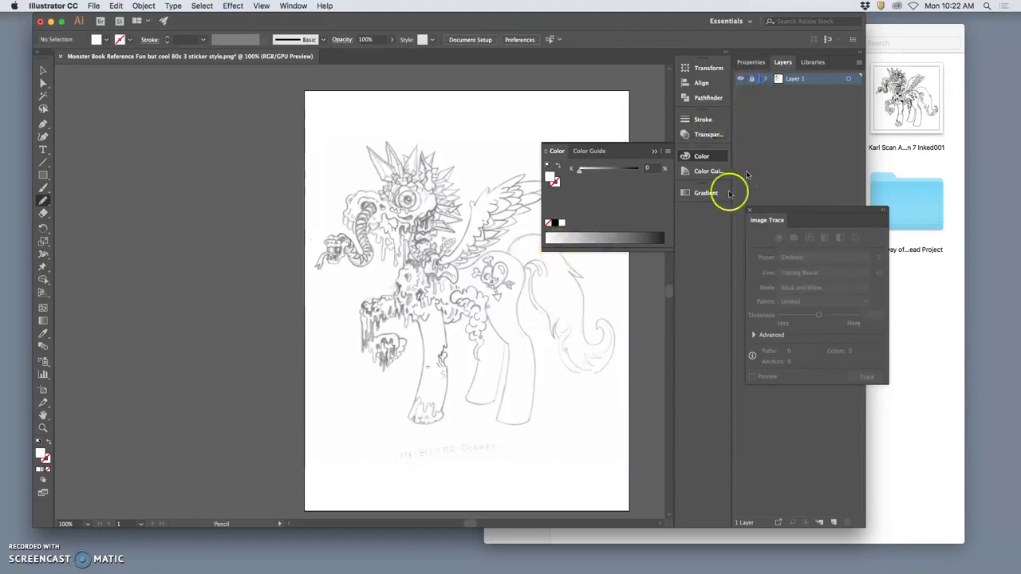
Add a new layer above the locked sketch layer, clear away the Color and Image Trace panels, and frame the head at 400%
click(654, 150)
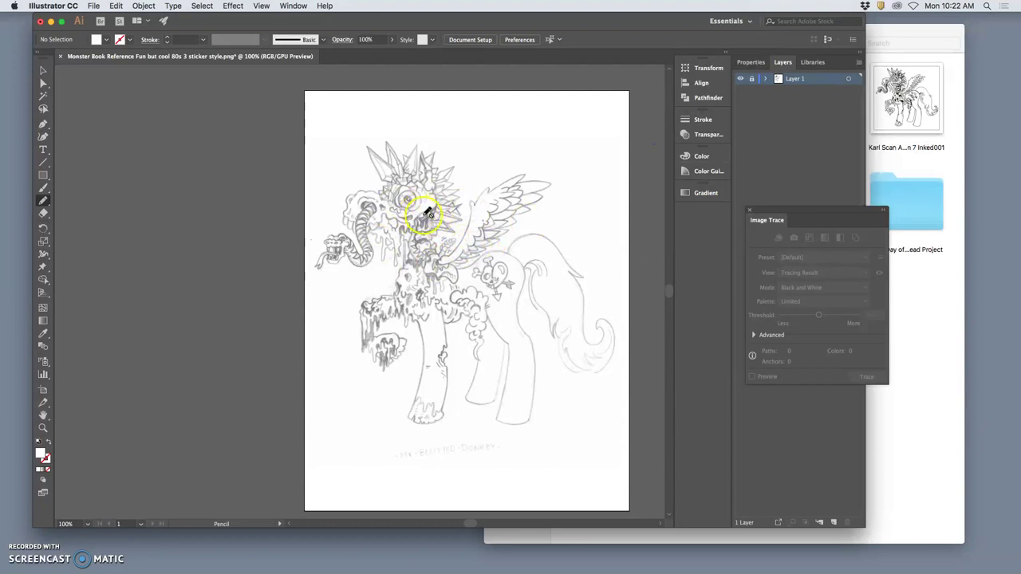
scroll(425, 212, up, 4)
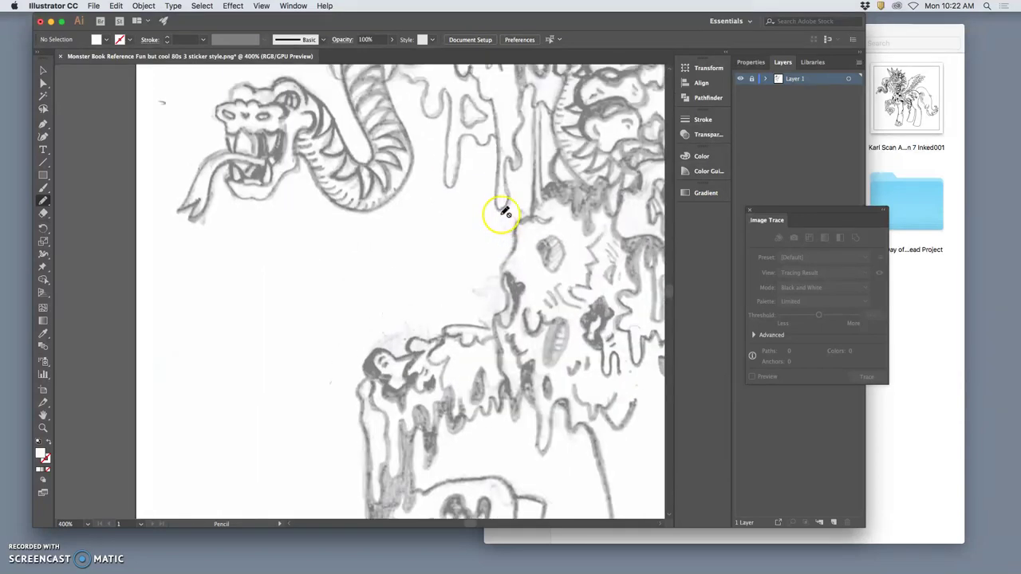
scroll(505, 212, up, 5)
scroll(503, 210, right, 2)
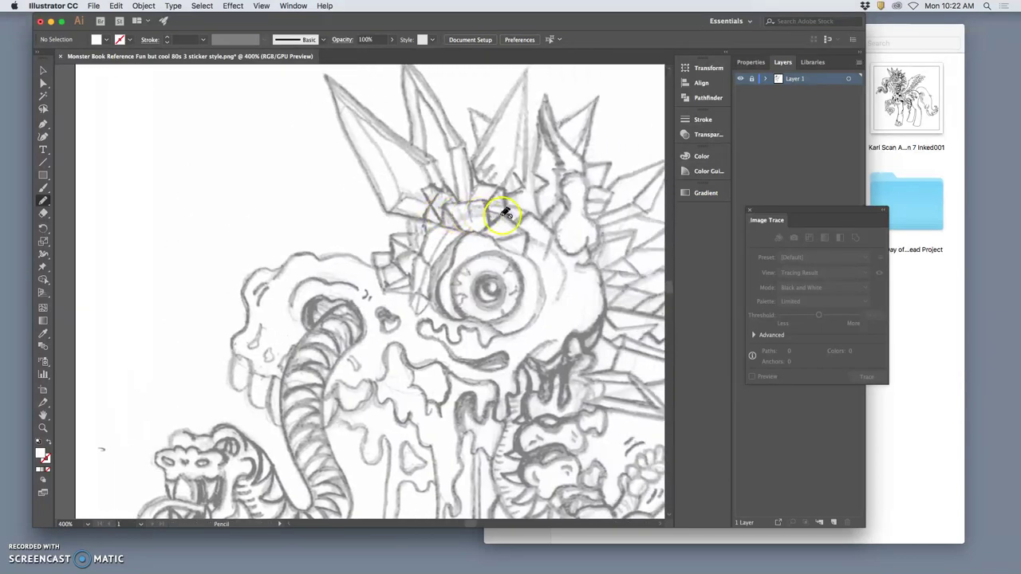
click(835, 523)
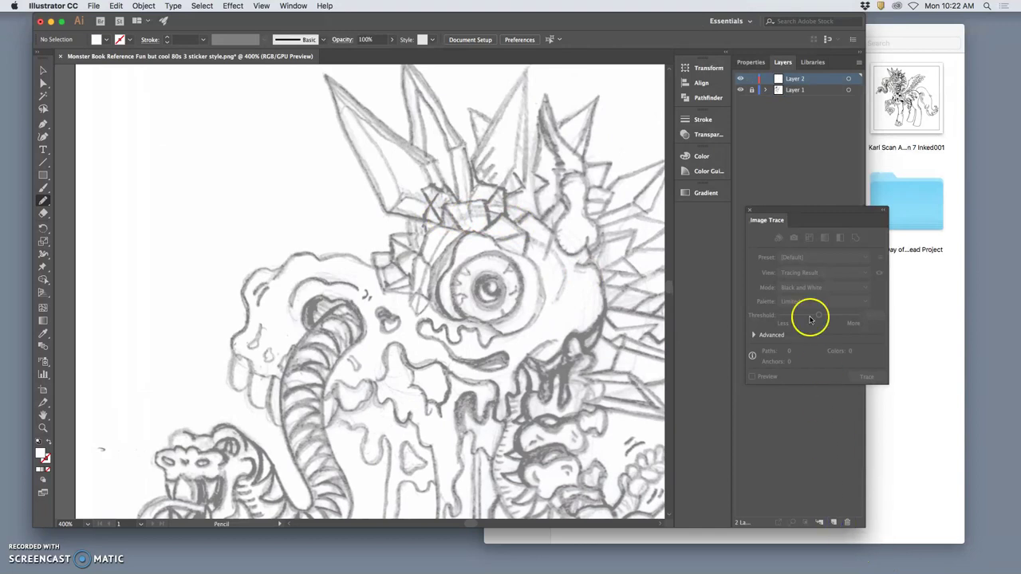
click(750, 211)
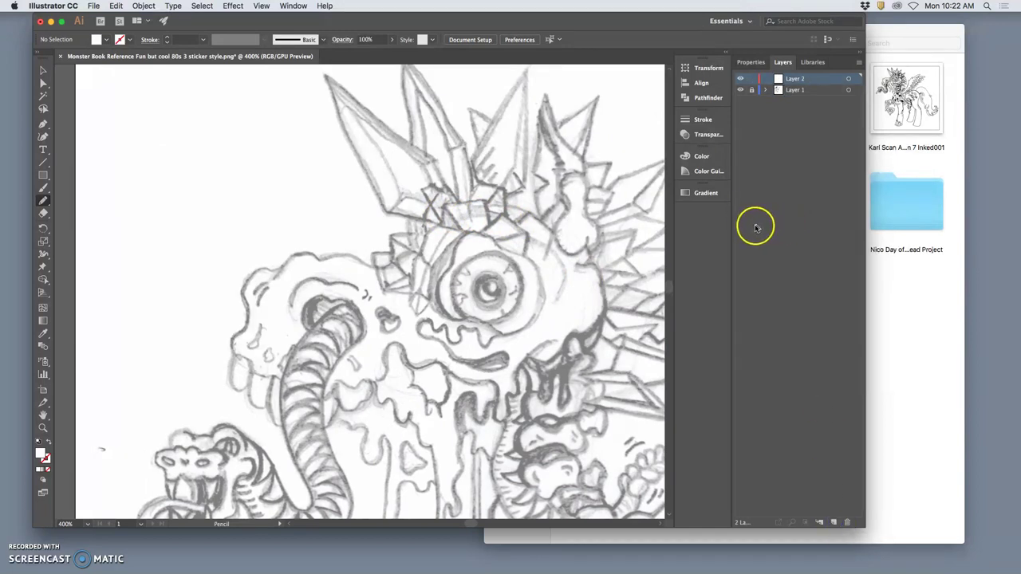
scroll(659, 227, right, 2)
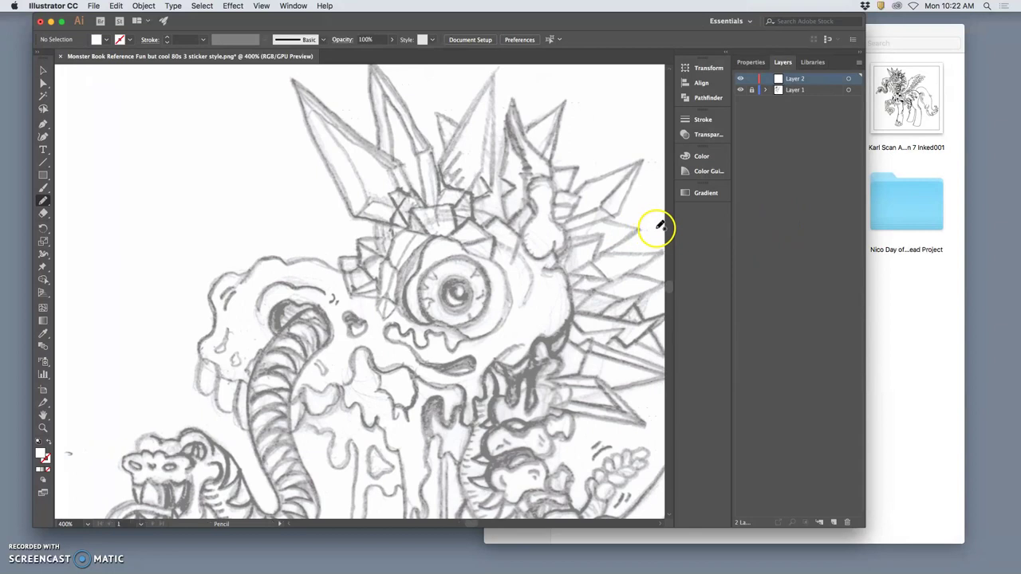
scroll(659, 228, right, 2)
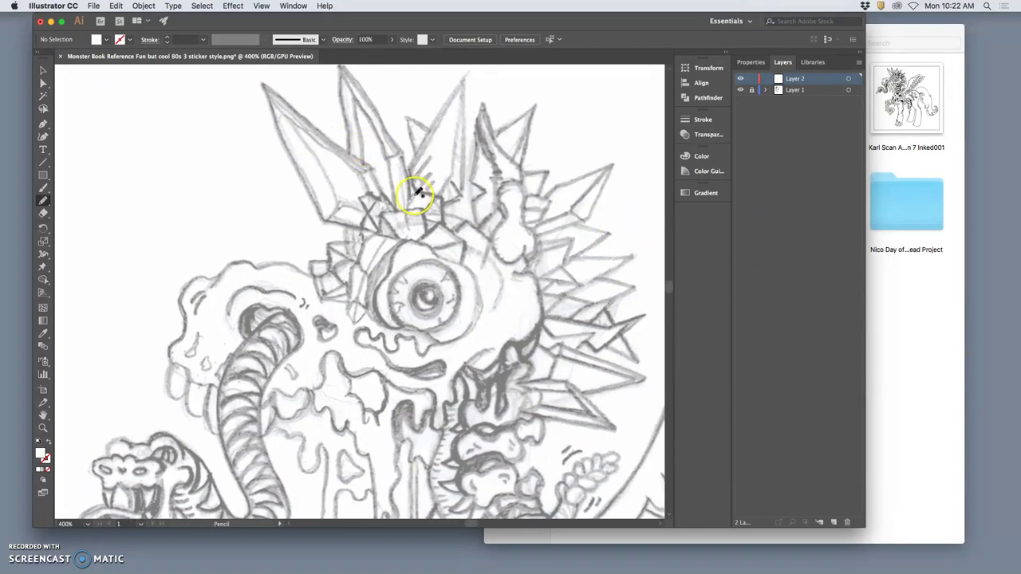
Open the live-trace .ai file from the Assignment #7 folder in Finder
click(884, 285)
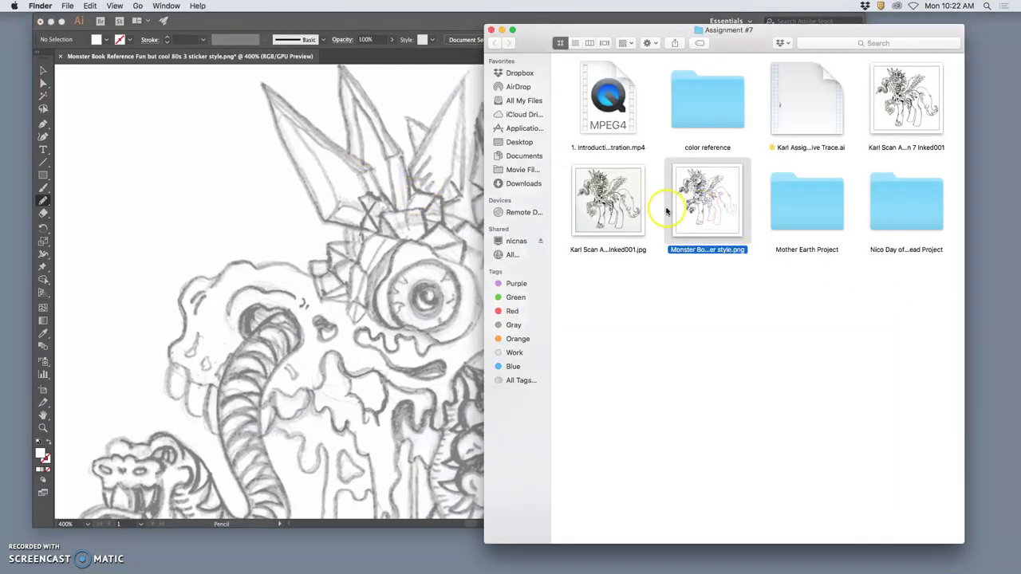
double_click(826, 96)
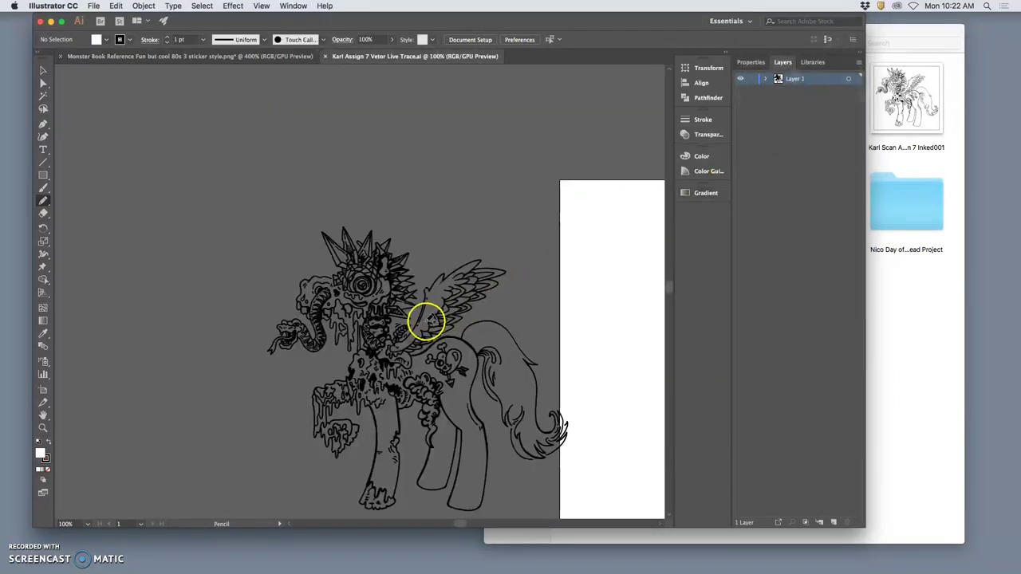
key(super+minus)
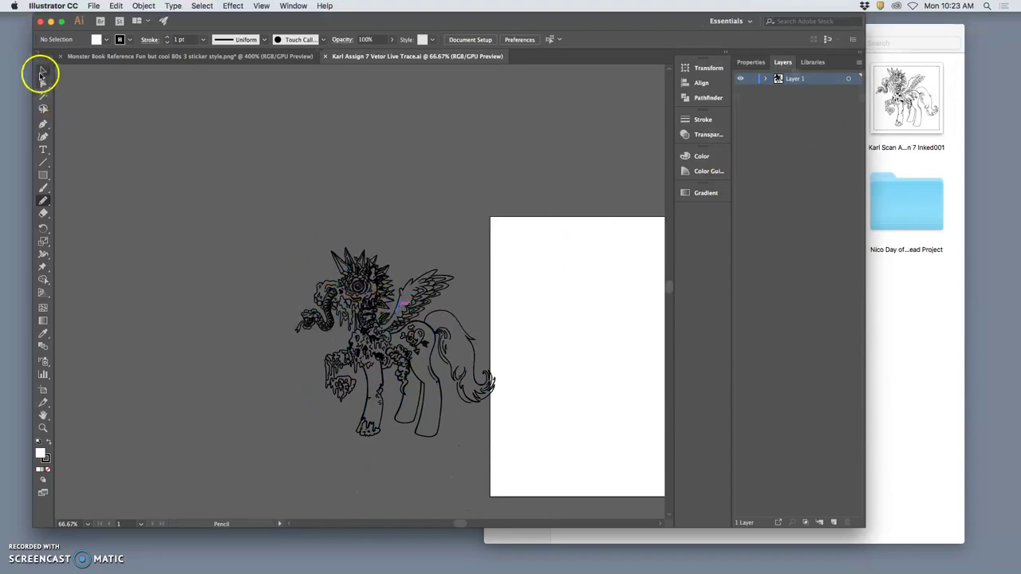
click(43, 70)
click(341, 289)
drag(341, 290, 560, 279)
click(427, 312)
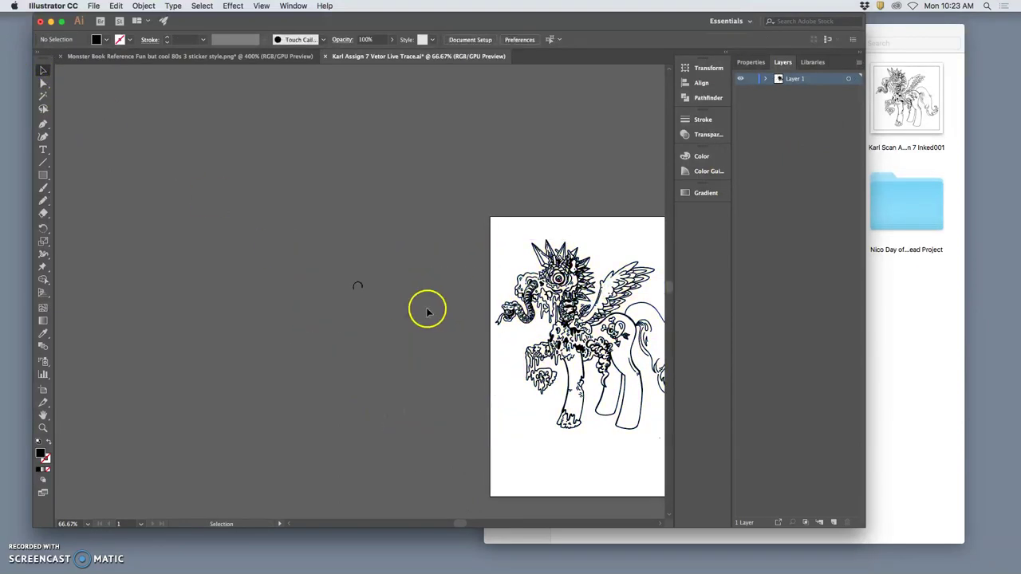
key(super+z)
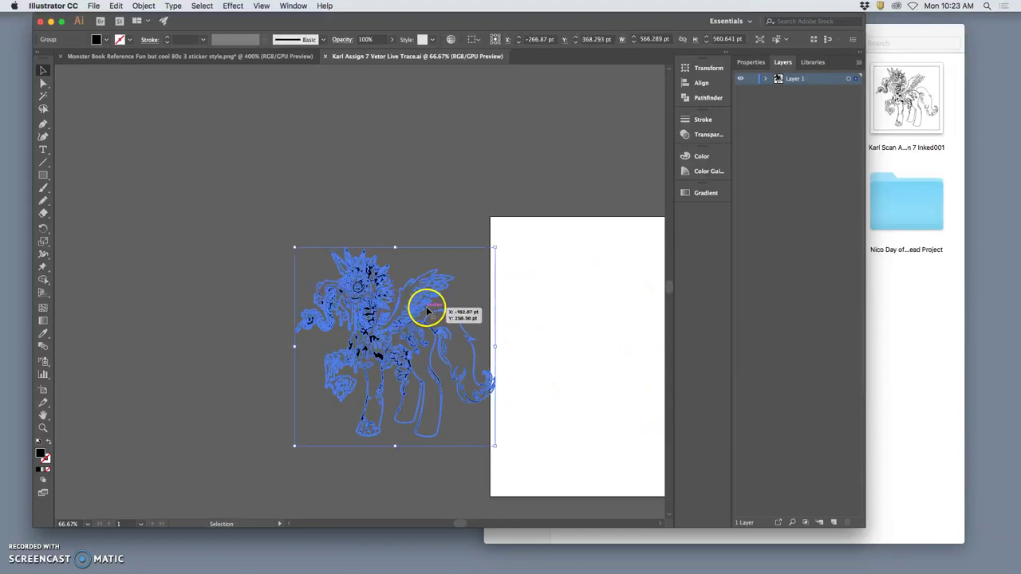
Select all artwork on Layer 1, move the traced figure onto the artboard and deselect it
click(848, 80)
drag(348, 301, 547, 294)
click(410, 319)
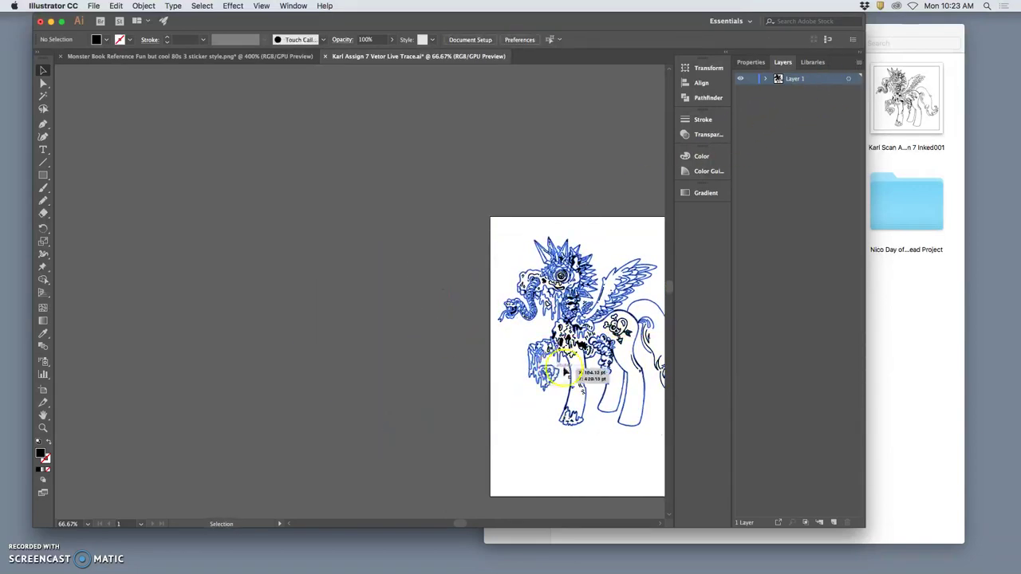
Examine the traced figure on the artboard, then its head and eye at 400% magnification
key(super+minus)
key(super+minus)
key(super+minus)
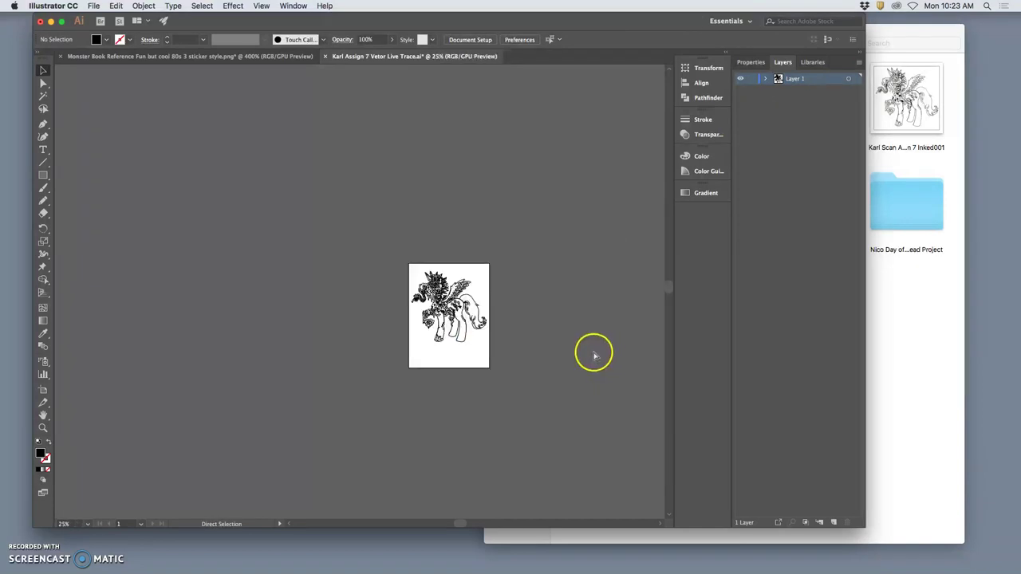
key(super+equal)
key(super+equal)
key(super+equal)
key(super+equal)
key(super+equal)
drag(568, 335, 200, 357)
drag(494, 336, 441, 339)
key(super+equal)
key(super+equal)
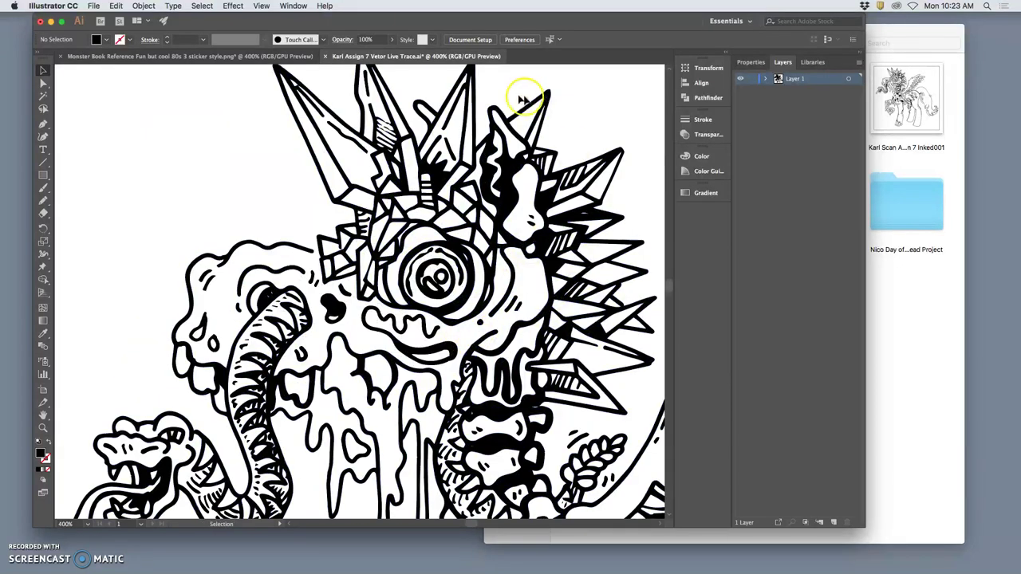
Compare the eye in the dimmed reference sketch with the same area in the live-trace document
click(268, 57)
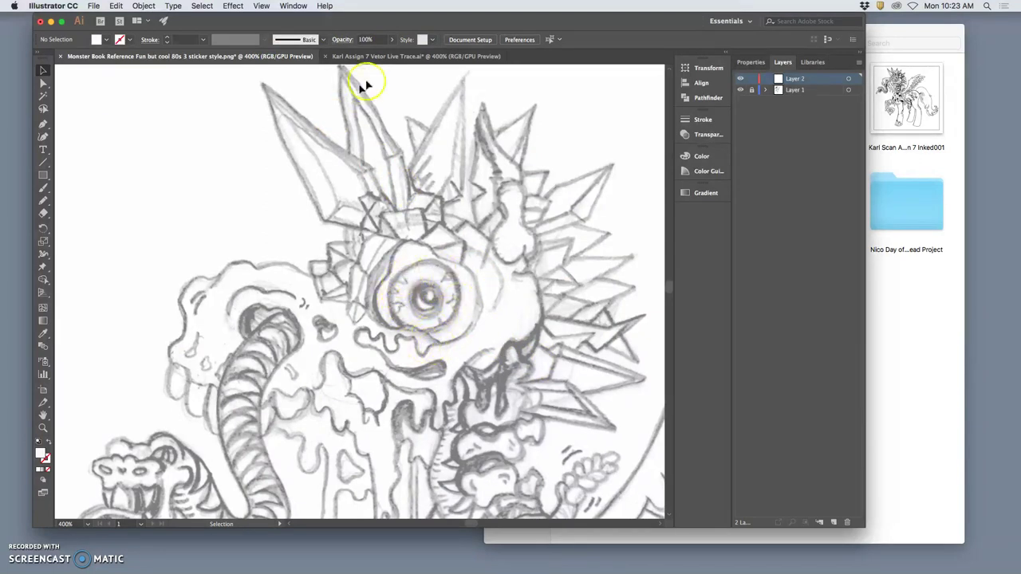
click(421, 57)
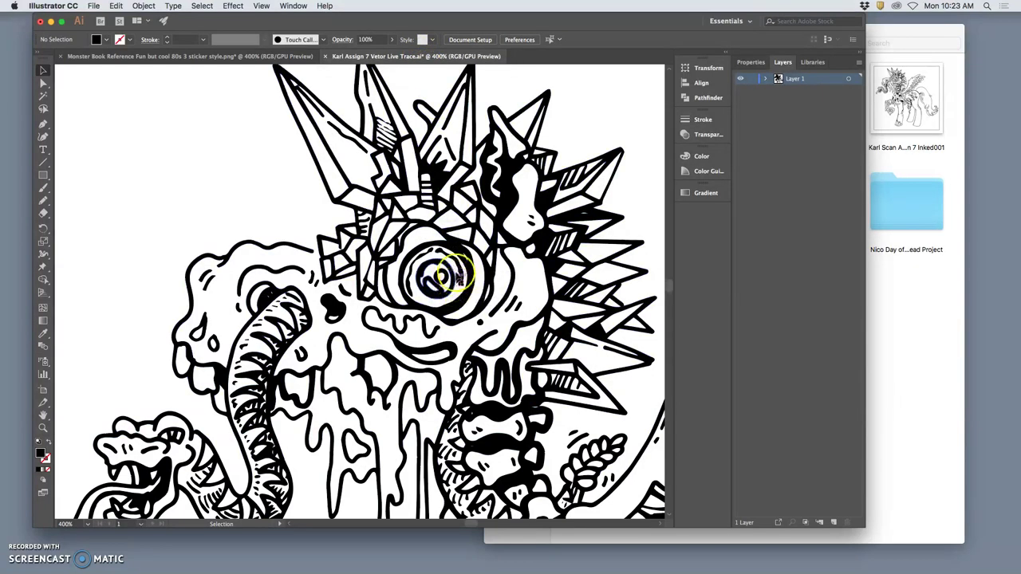
drag(450, 276, 451, 276)
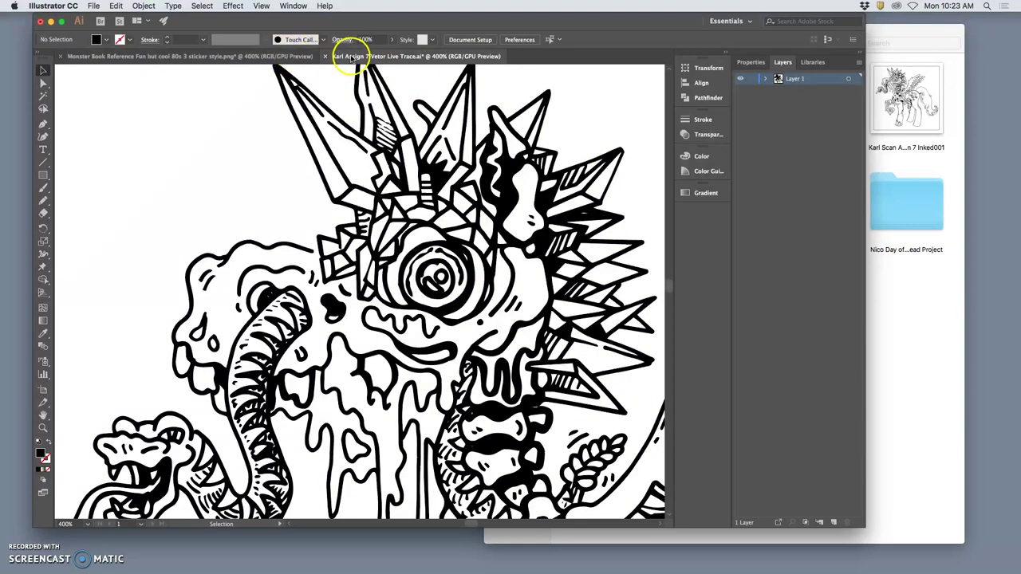
Return to the monster sketch document, activate the Paintbrush tool and set the fill colour to black (000000)
click(286, 57)
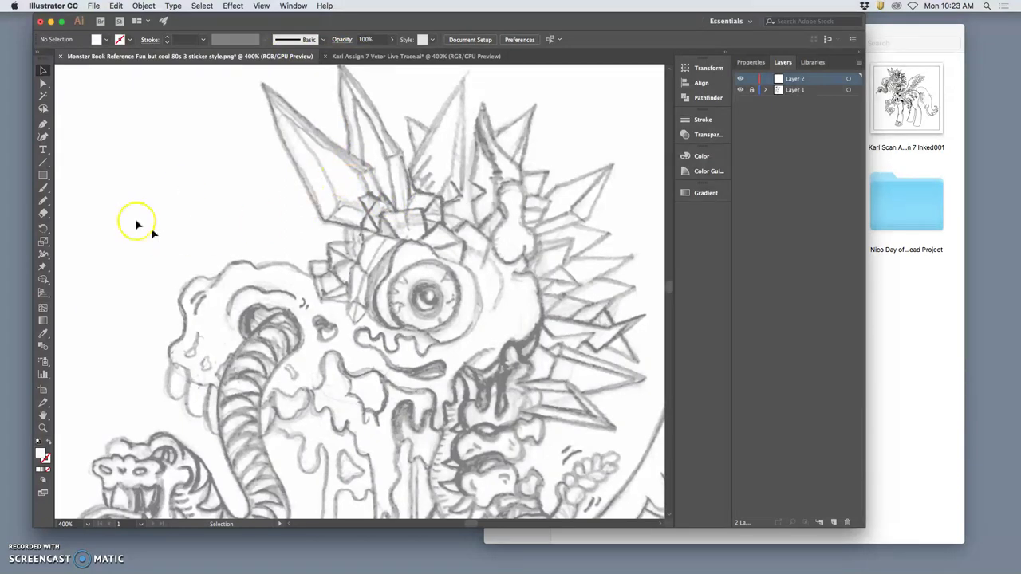
click(80, 192)
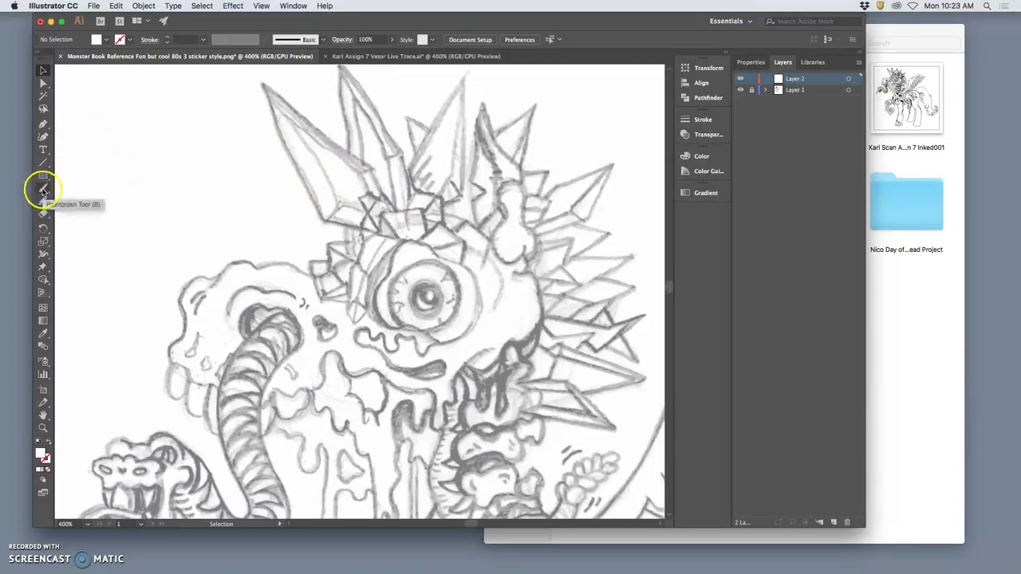
click(44, 190)
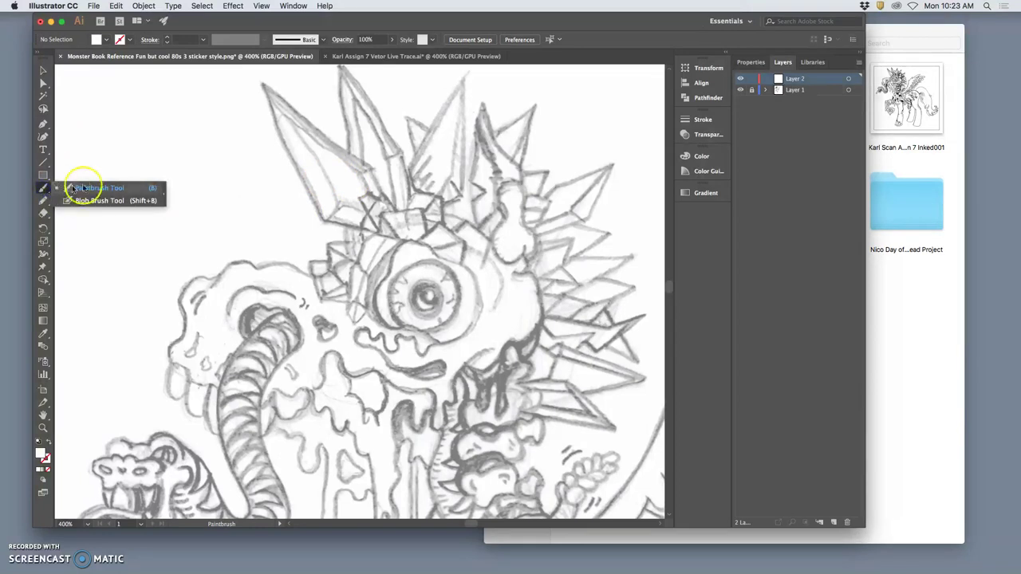
mouse_move(102, 191)
mouse_down()
mouse_move(101, 204)
mouse_move(50, 183)
mouse_move(43, 191)
mouse_up()
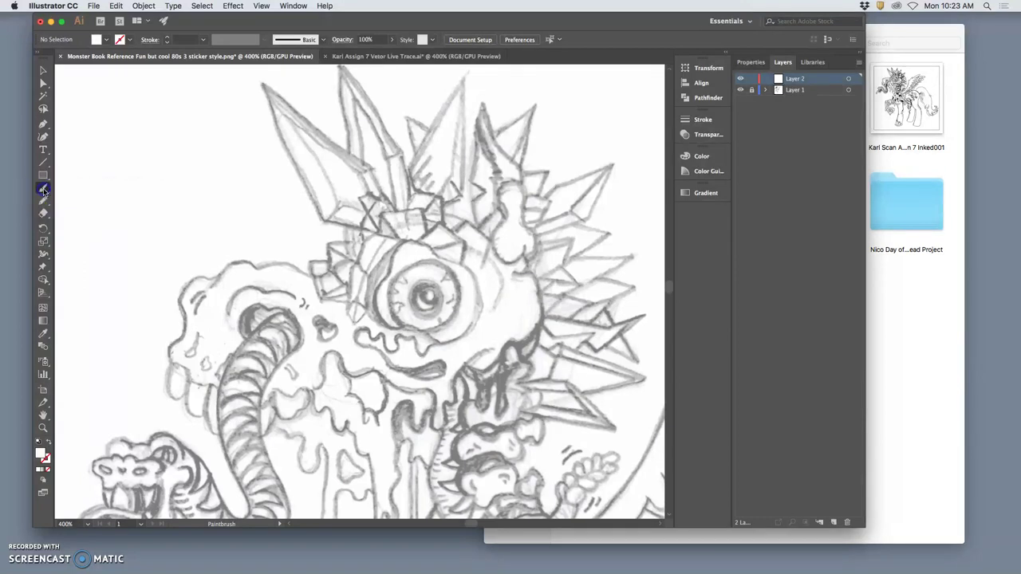
double_click(40, 454)
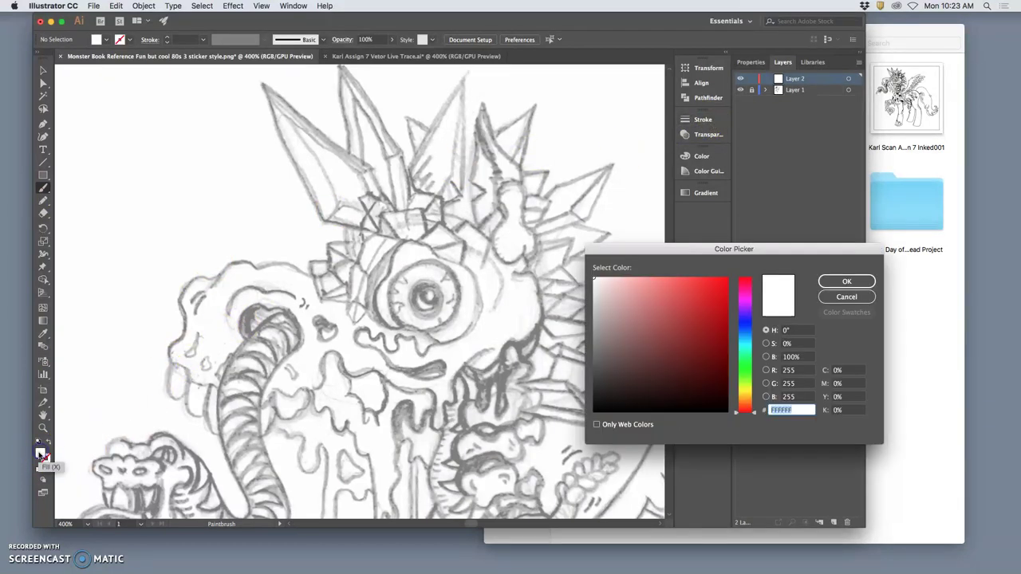
click(598, 410)
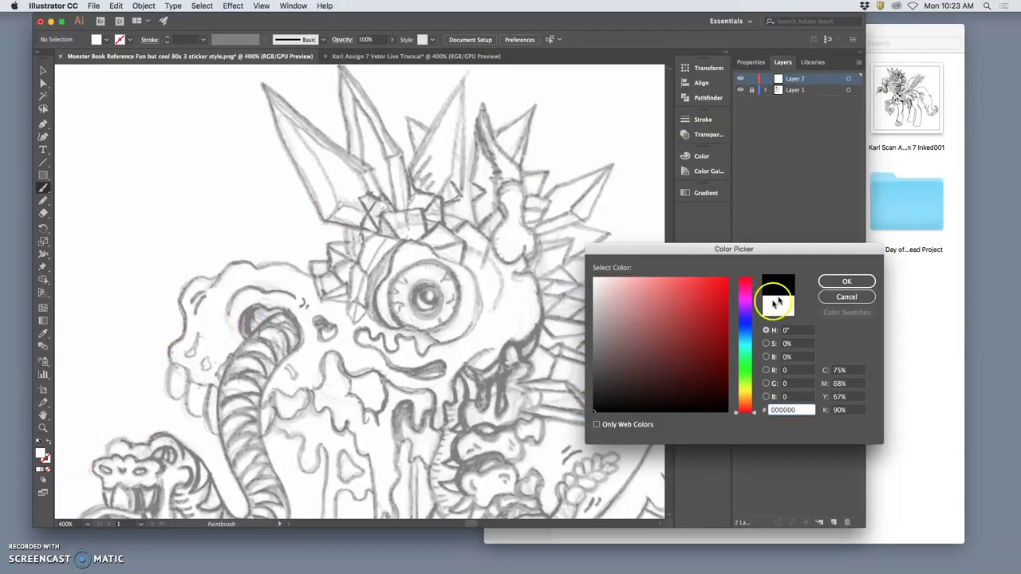
click(834, 282)
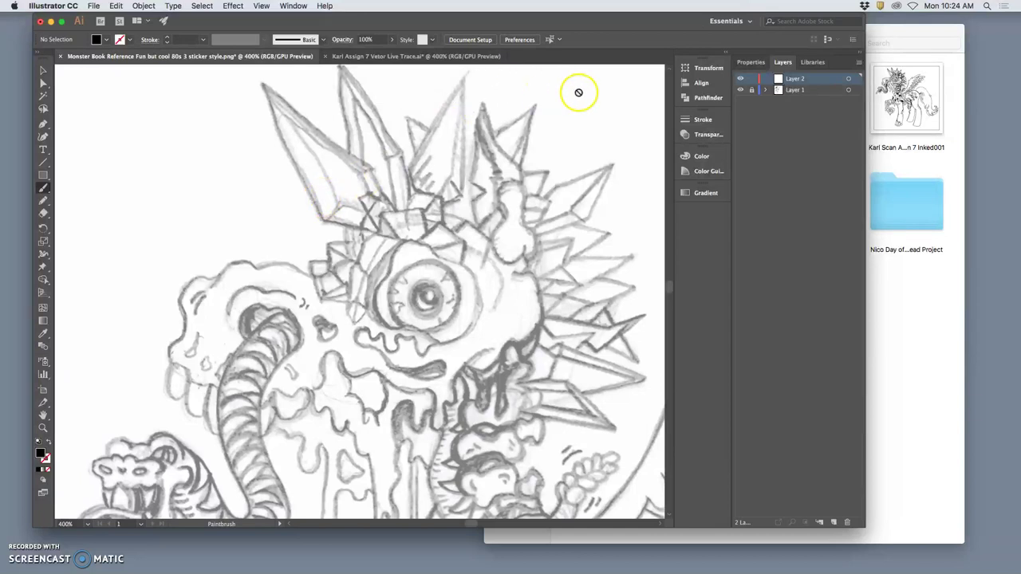
Switch to the Blob Brush tool and set its size to 24 pt with a pressure variation of 20 pt
drag(43, 188, 80, 201)
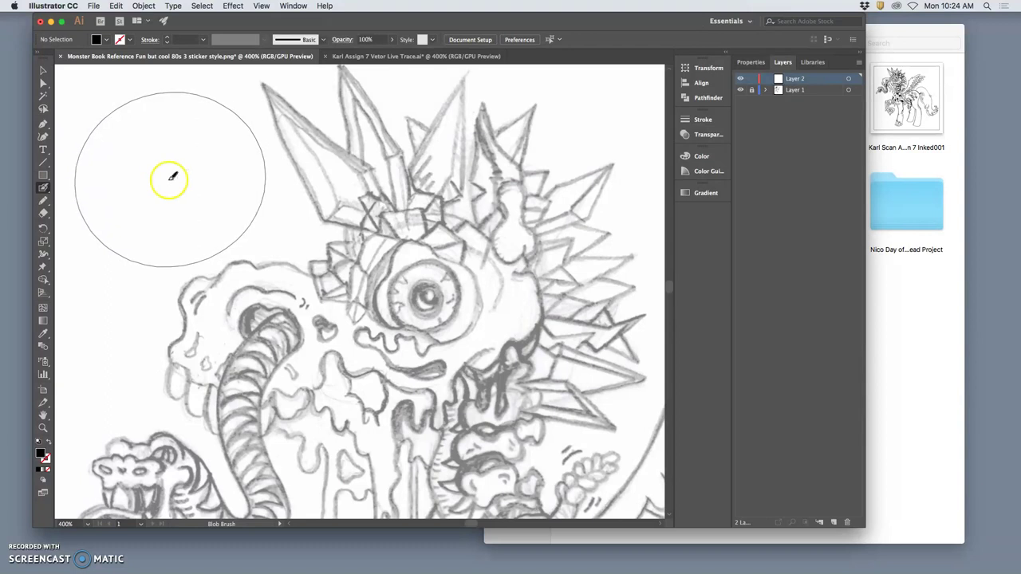
double_click(44, 188)
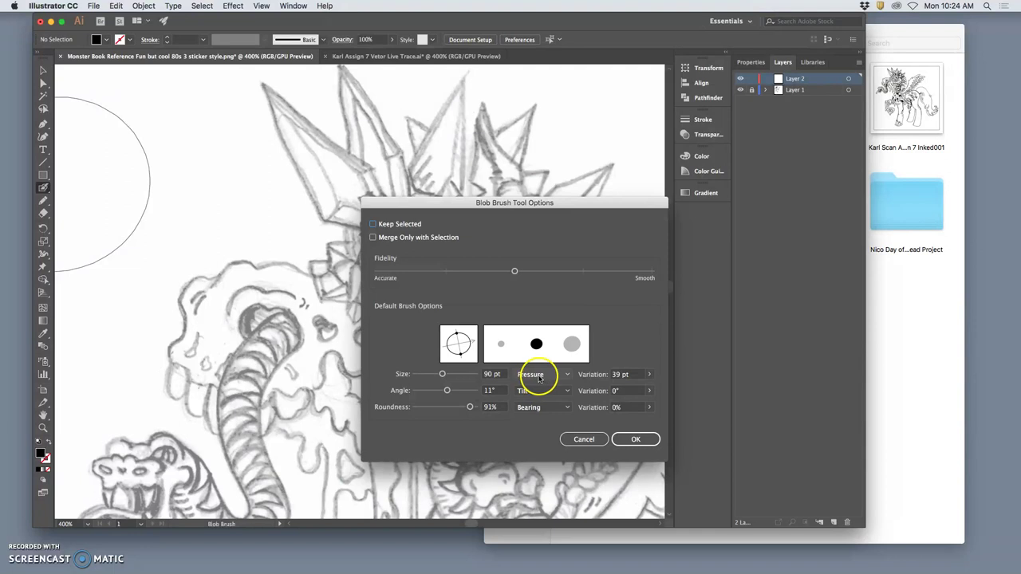
drag(443, 374, 421, 374)
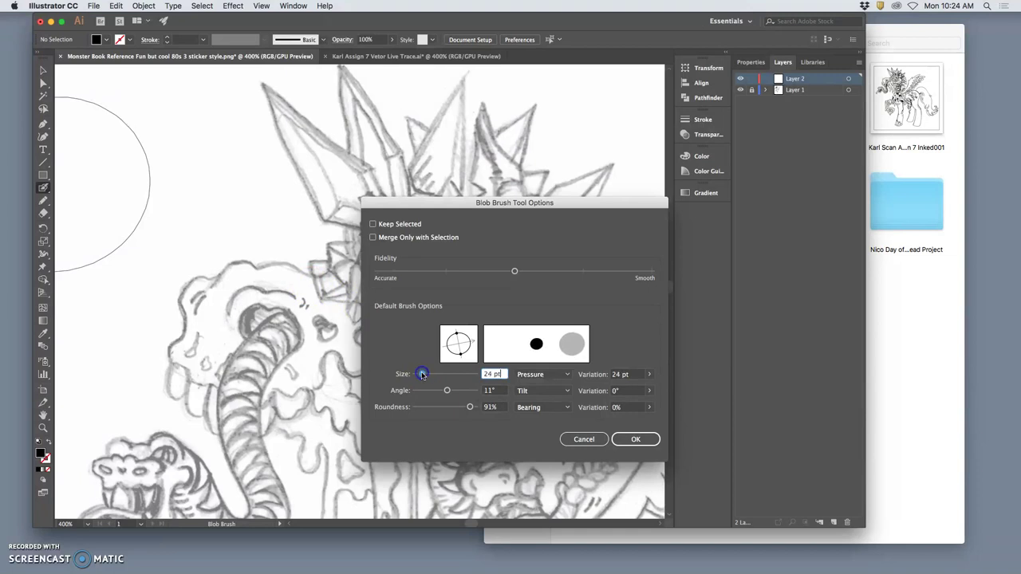
click(649, 375)
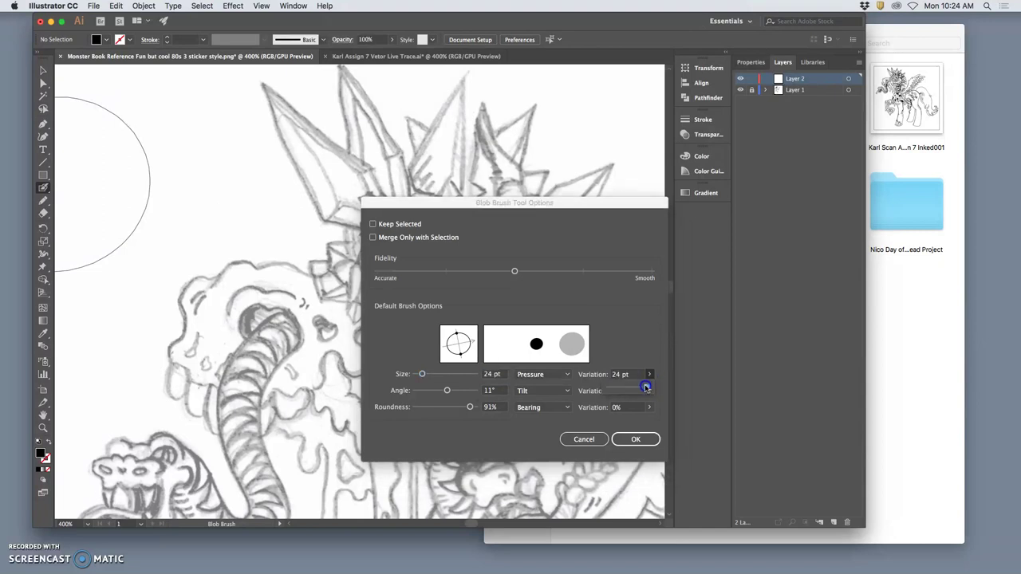
click(637, 437)
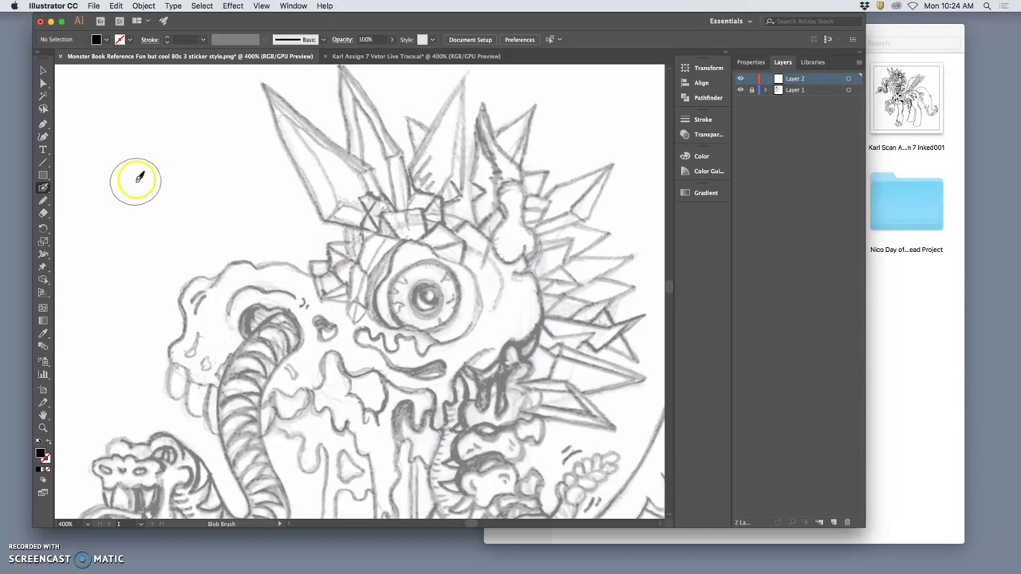
Review the Blob Brush options, paint one curved test stroke in the empty area beside the monster's head and undo it
double_click(43, 188)
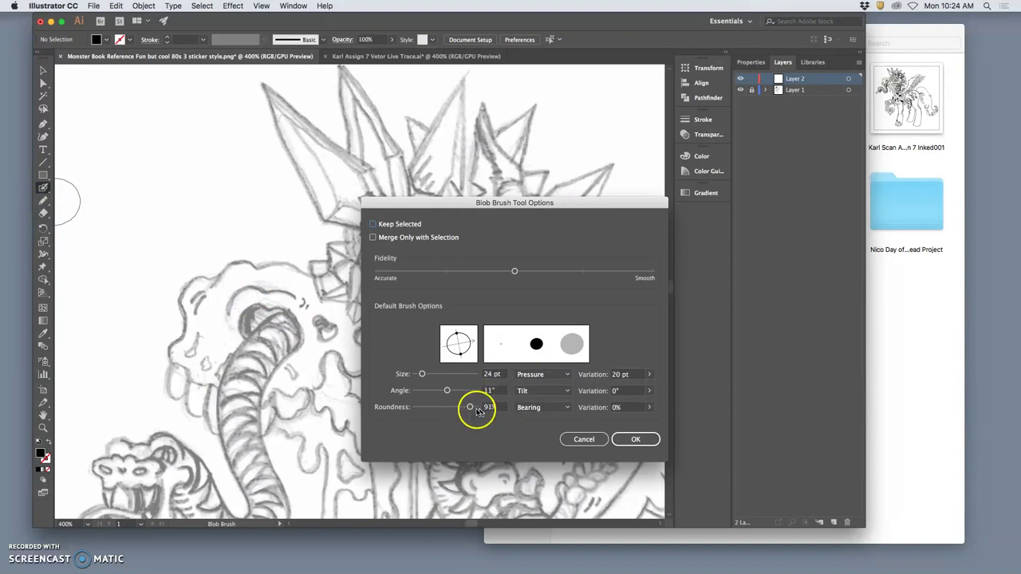
click(636, 438)
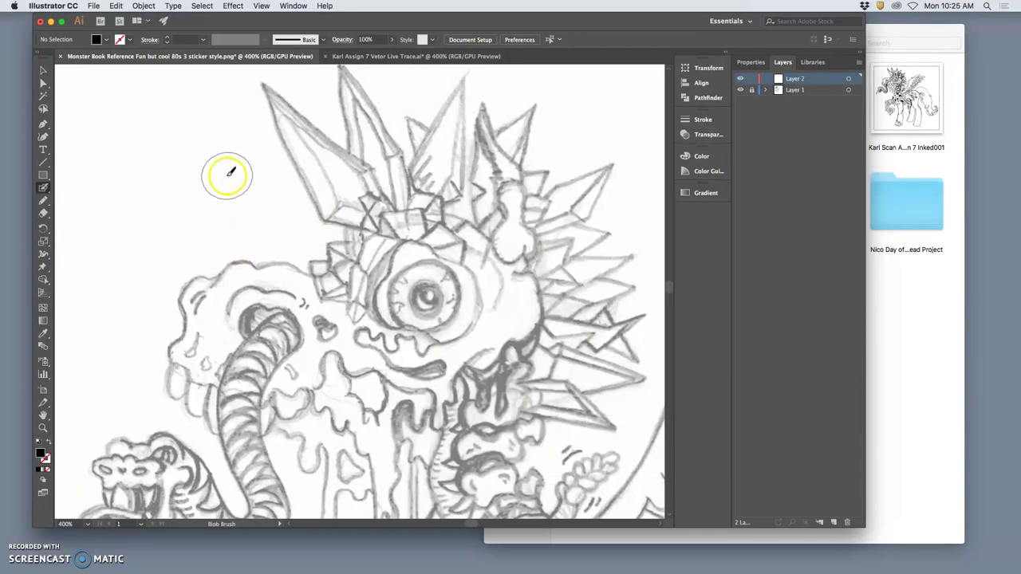
mouse_move(226, 156)
mouse_down()
mouse_move(198, 192)
mouse_move(148, 221)
mouse_move(124, 294)
mouse_up()
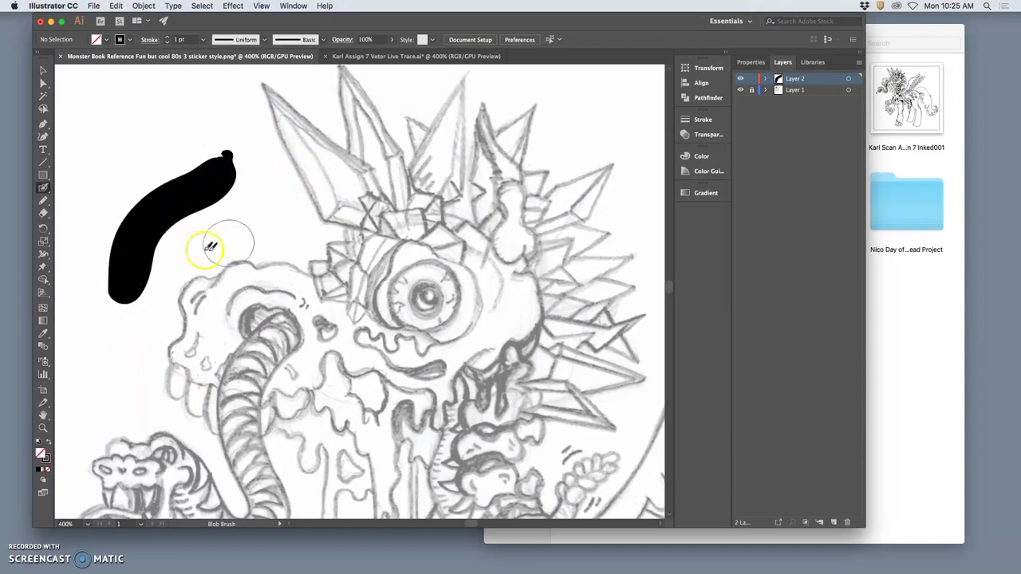
key(ctrl+z)
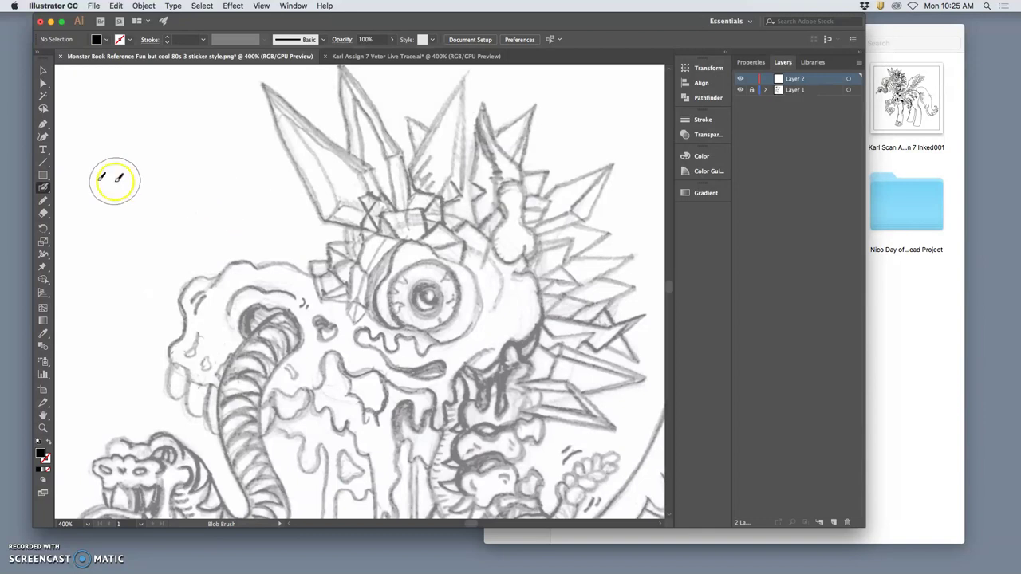
Set the Blob Brush size to 11 pt and ink the pupil of the monster's eye on Layer 2
double_click(43, 187)
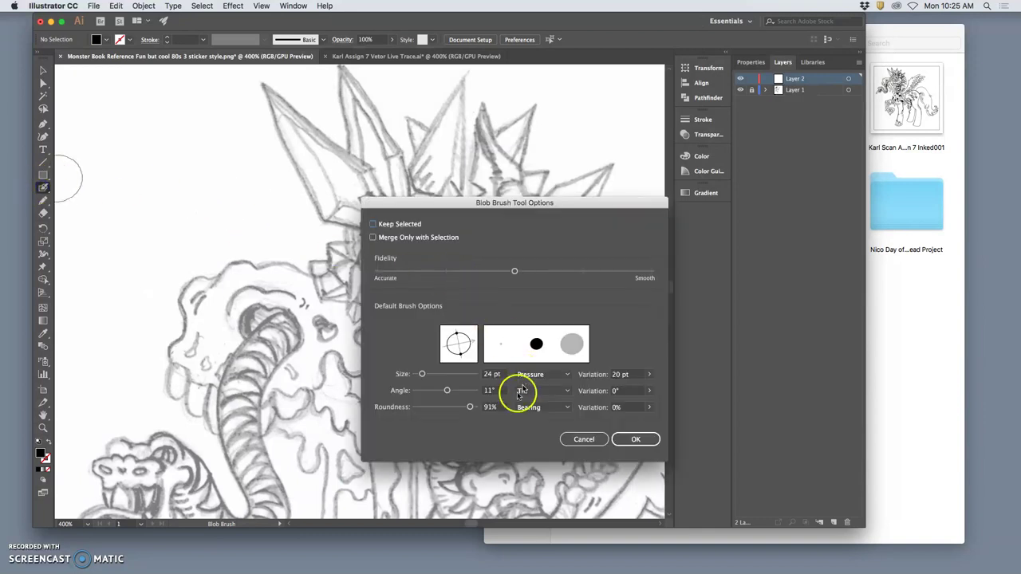
drag(423, 375, 420, 376)
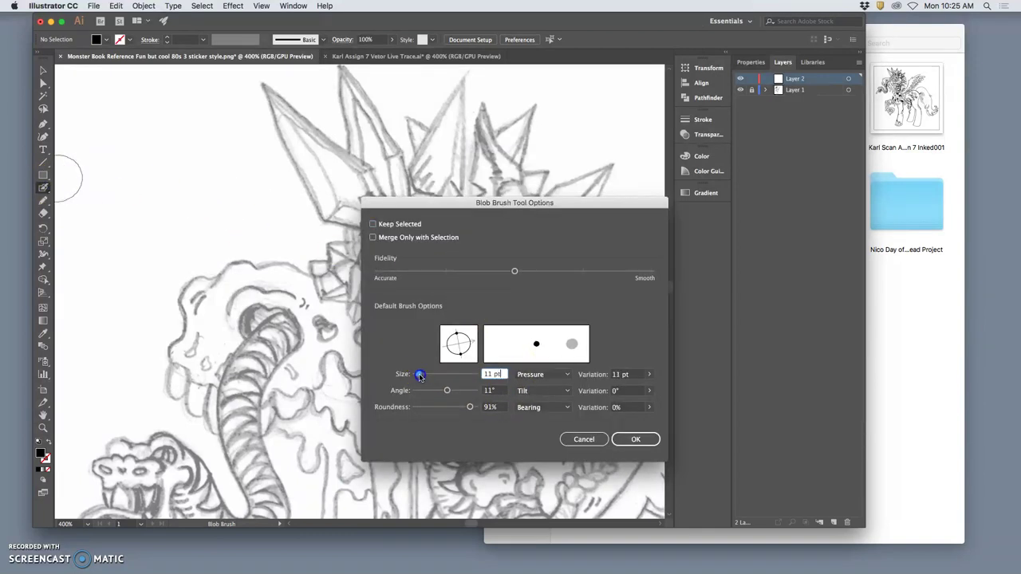
click(637, 437)
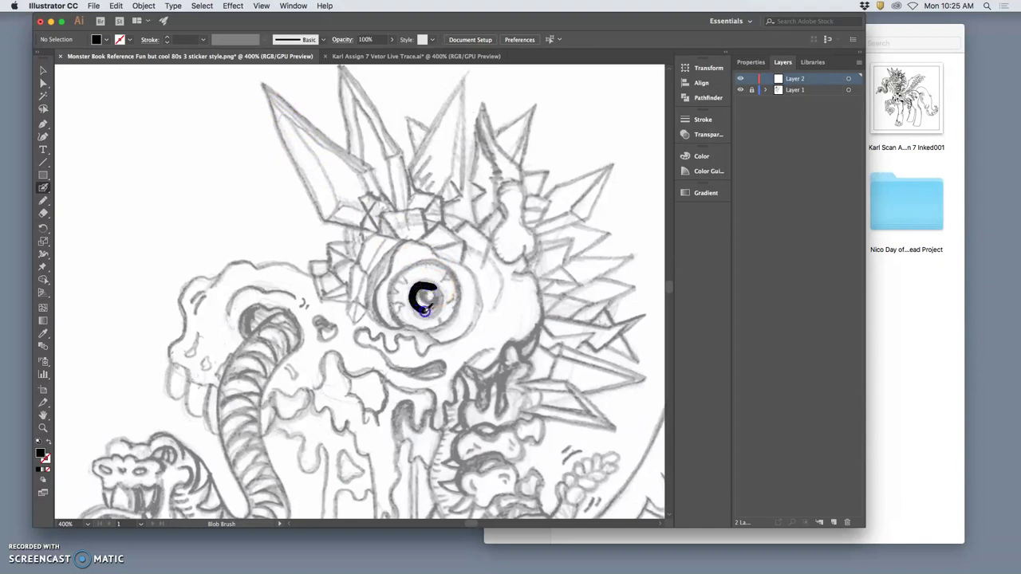
drag(431, 303, 432, 302)
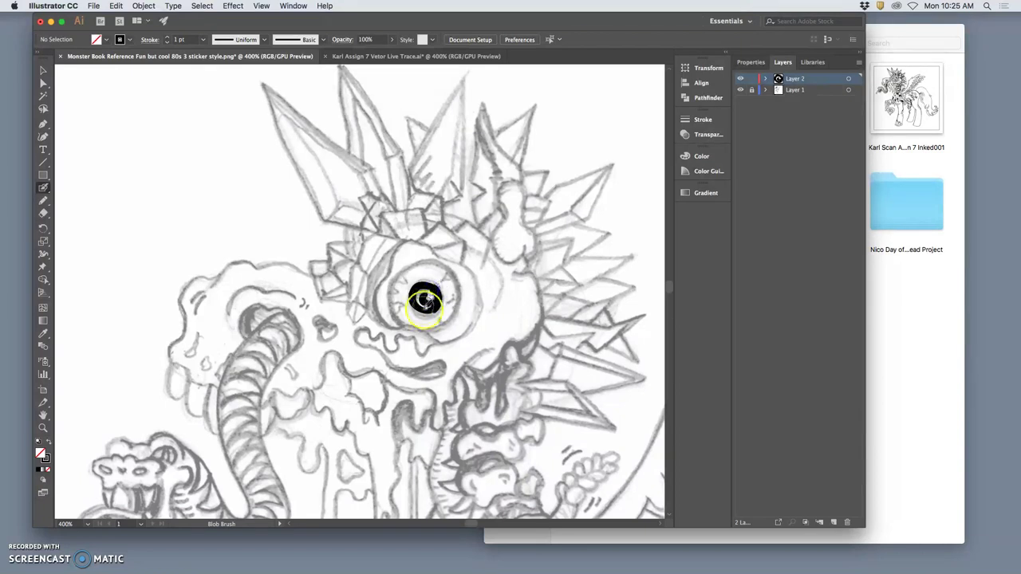
drag(425, 300, 432, 301)
Touch up the inked pupil at 1600% magnification and select its merged shape to inspect the path
key(super+equal)
key(super+equal)
key(super+equal)
key(super+equal)
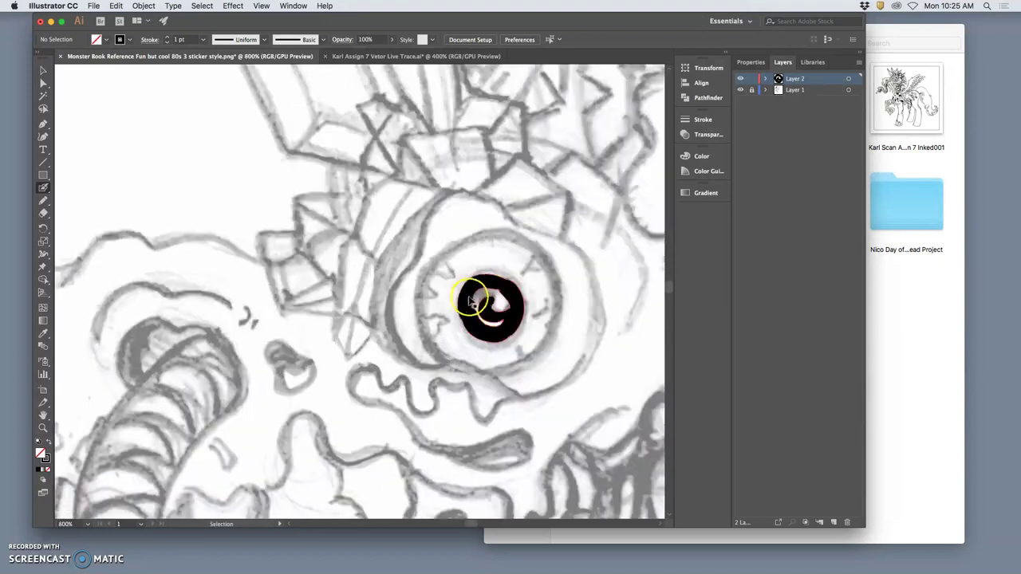
mouse_move(490, 247)
mouse_down()
mouse_move(343, 230)
mouse_move(298, 178)
mouse_up()
mouse_move(407, 257)
mouse_down()
mouse_move(392, 290)
mouse_move(415, 257)
mouse_move(391, 258)
mouse_move(391, 247)
mouse_up()
key(super+z)
drag(406, 209, 397, 220)
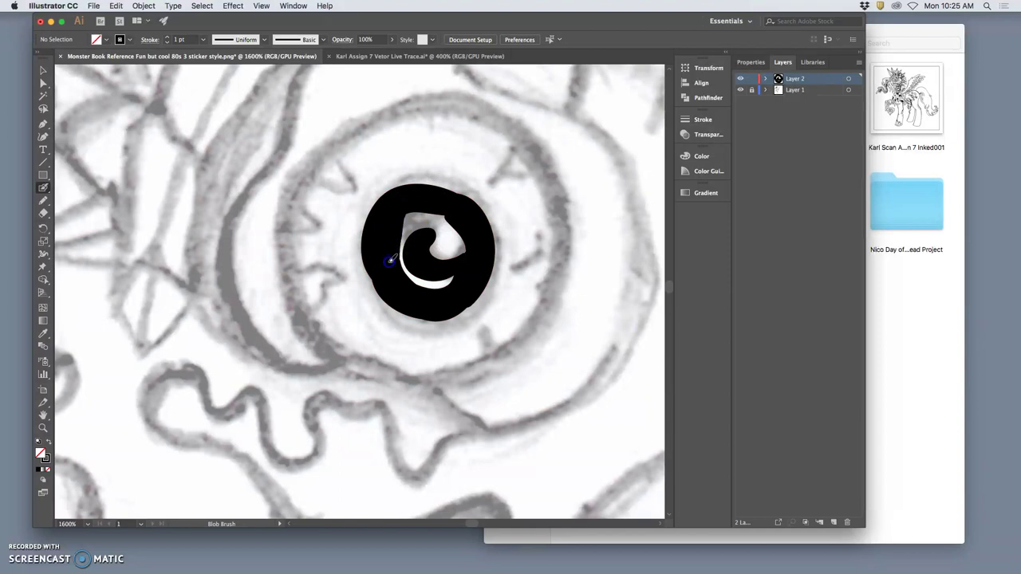
drag(390, 262, 391, 266)
super+click(420, 301)
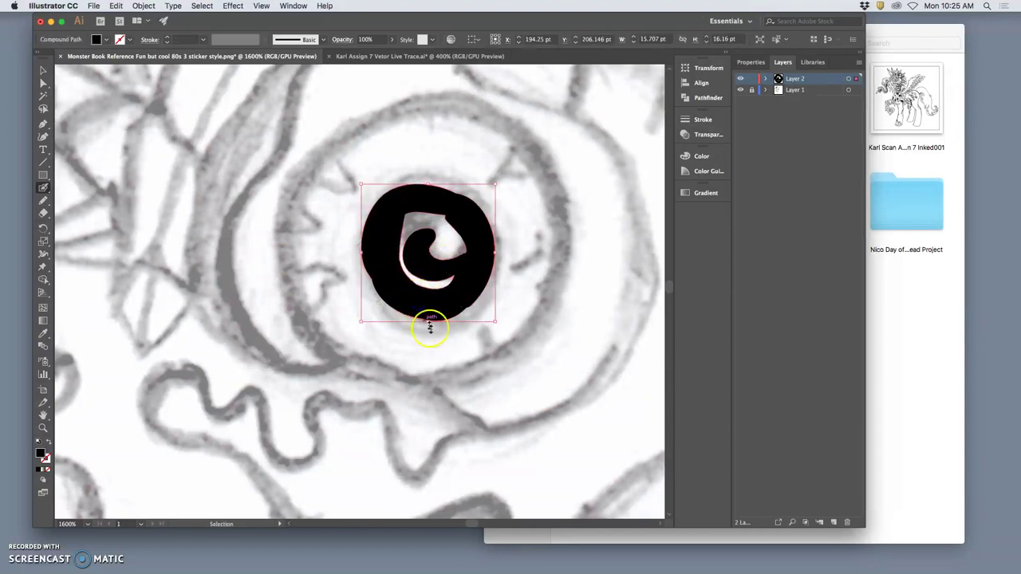
key(shift+b)
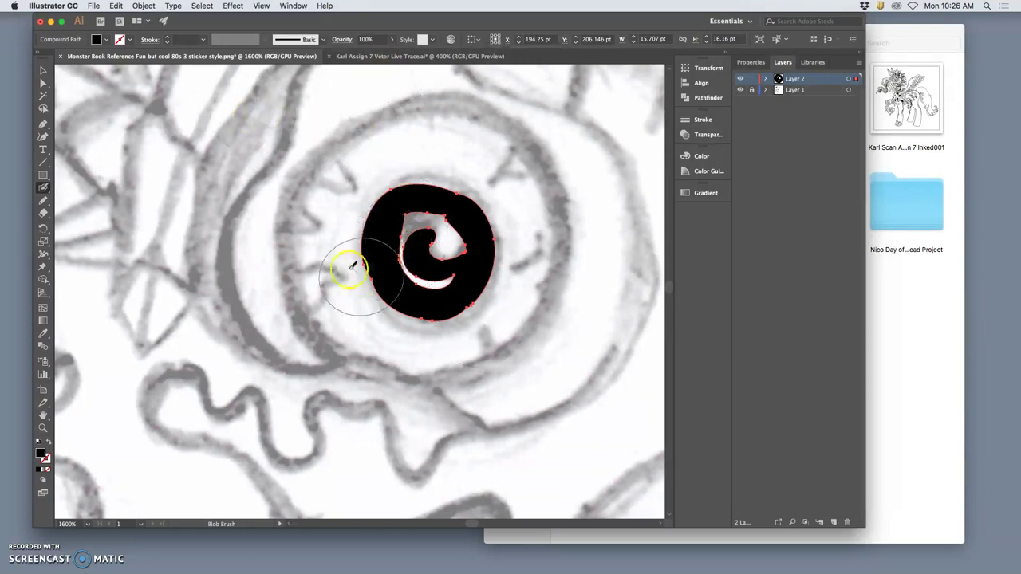
Set the Blob Brush size to 6 pt and ink the round outline of the eyeball over the sketch
double_click(43, 188)
drag(420, 376, 418, 379)
click(638, 440)
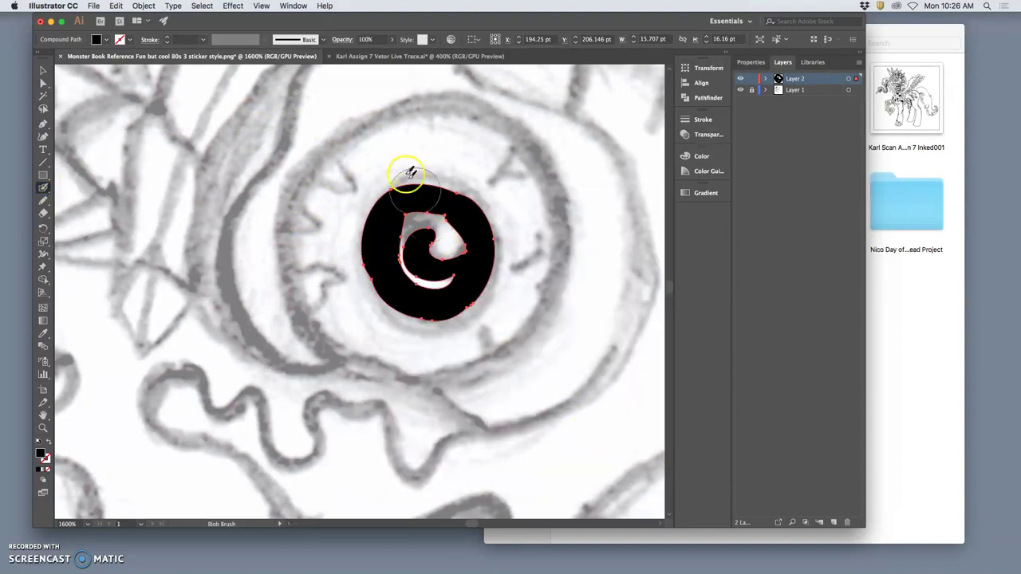
mouse_move(360, 130)
mouse_down()
mouse_move(311, 172)
mouse_move(296, 221)
mouse_move(307, 305)
mouse_move(342, 352)
mouse_move(401, 379)
mouse_move(478, 375)
mouse_move(507, 362)
mouse_move(556, 306)
mouse_up()
mouse_move(574, 242)
mouse_down()
mouse_move(563, 171)
mouse_move(518, 128)
mouse_move(466, 103)
mouse_move(405, 105)
mouse_move(351, 134)
mouse_up()
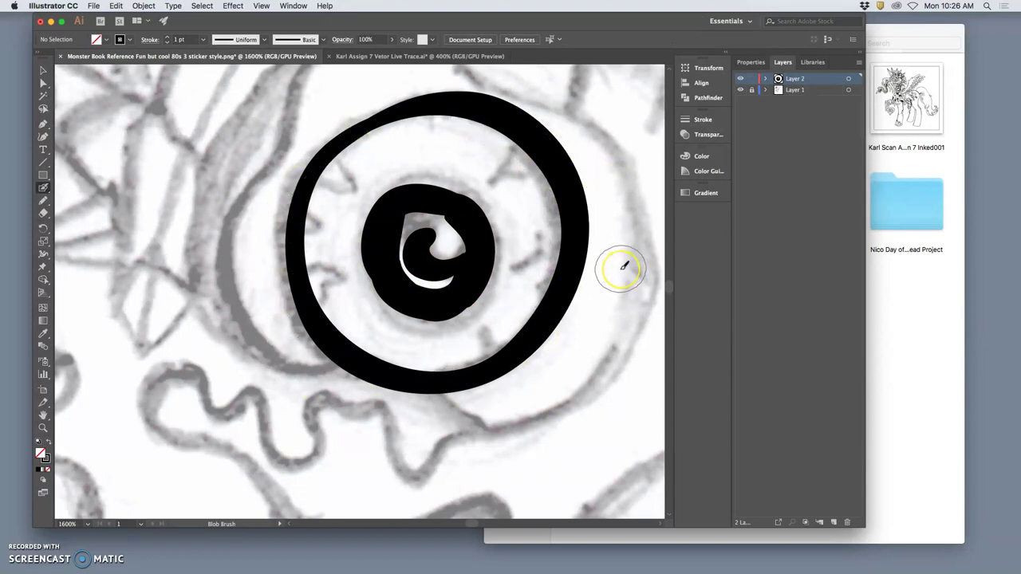
Ink short wavy veins around the inside of the eyeball outline, keeping the 6 pt Blob Brush
double_click(43, 189)
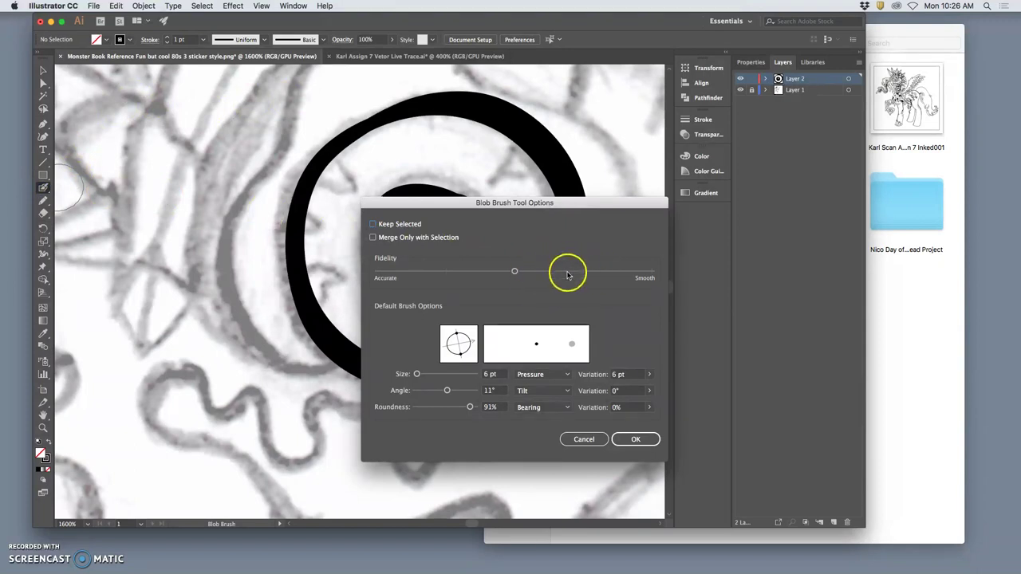
click(642, 440)
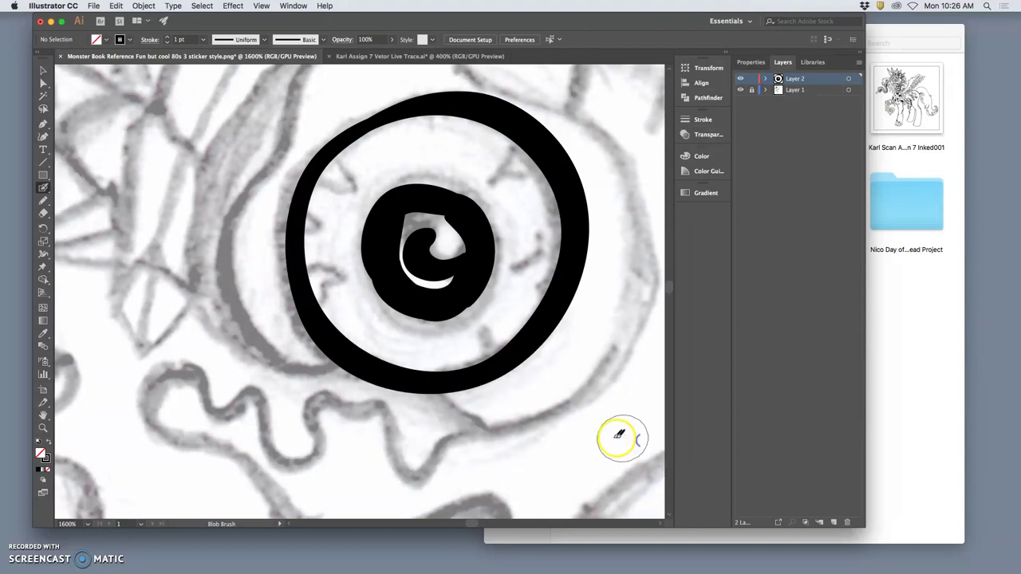
drag(320, 183, 347, 195)
drag(342, 150, 368, 191)
mouse_move(517, 147)
mouse_down()
mouse_move(486, 185)
mouse_move(551, 180)
mouse_up()
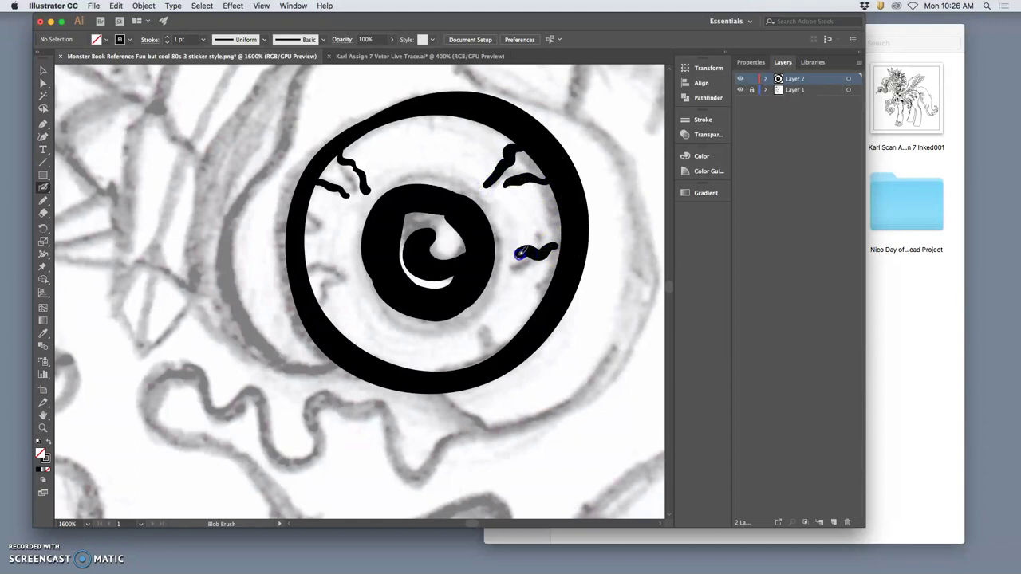
mouse_move(520, 254)
mouse_down()
mouse_move(508, 263)
mouse_move(551, 286)
mouse_up()
drag(477, 327, 496, 351)
drag(340, 276, 319, 303)
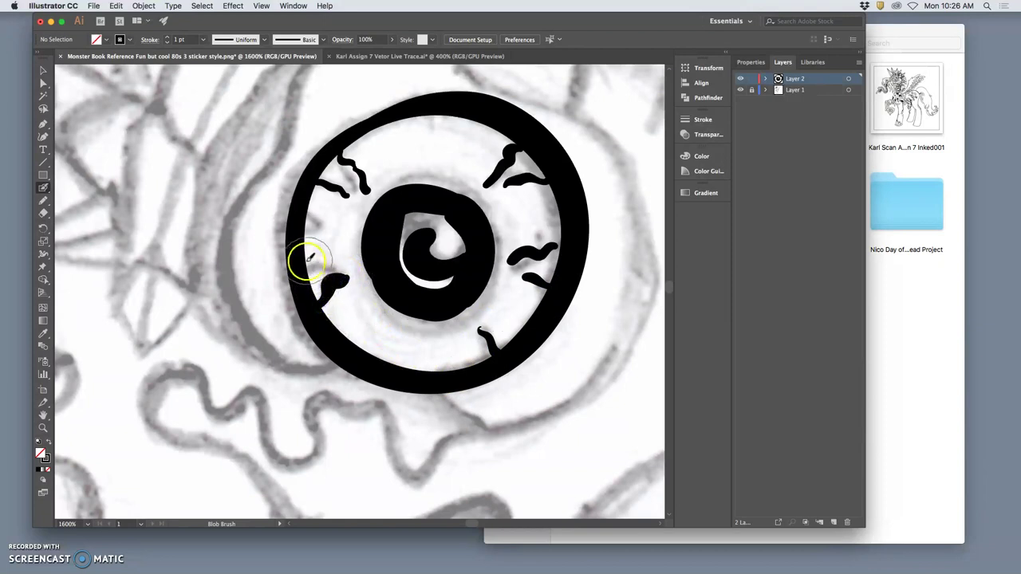
drag(310, 257, 346, 264)
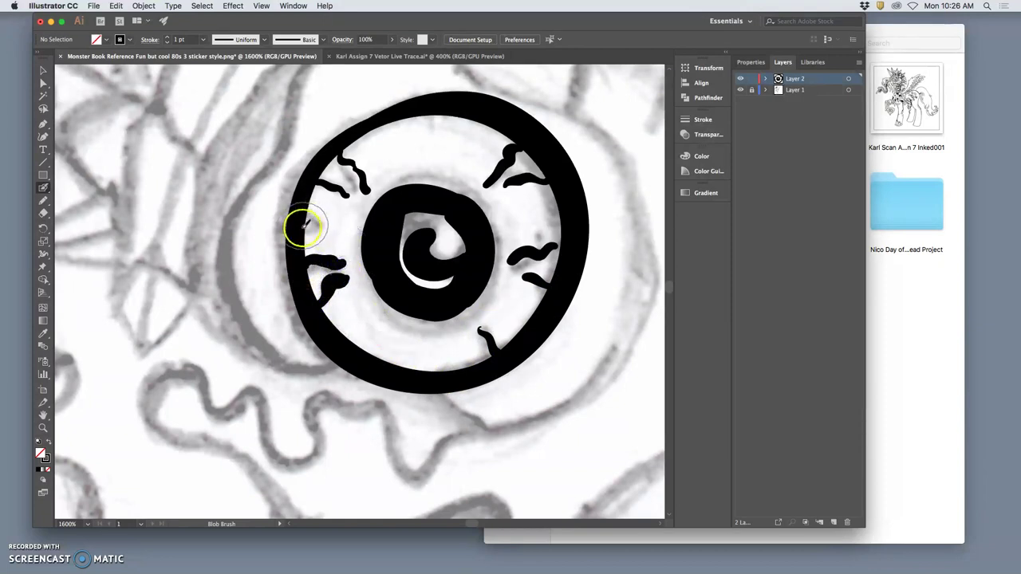
drag(303, 227, 335, 228)
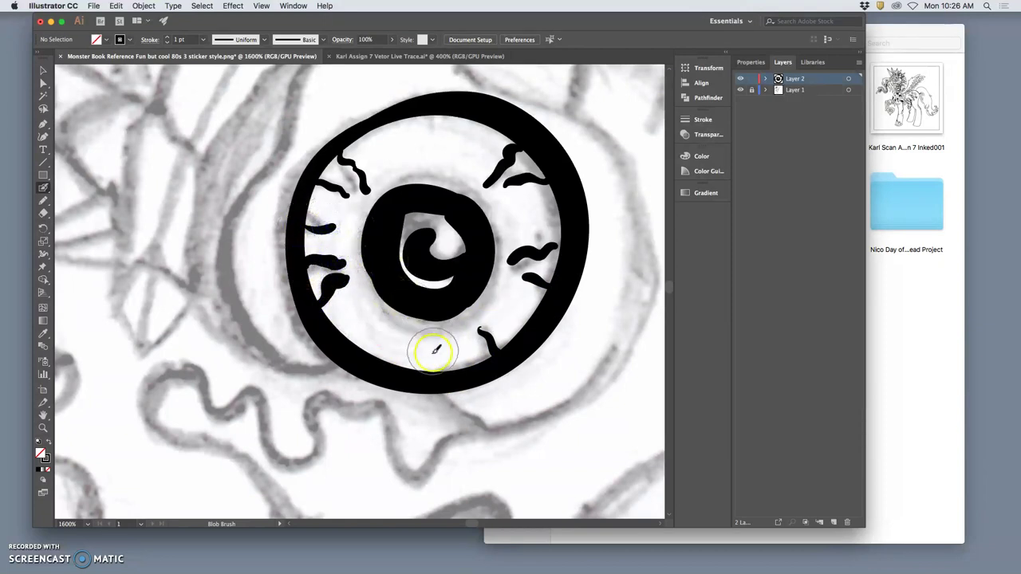
drag(426, 342, 434, 379)
Examine the edges of the inked veins and lower eyeball outline at up to 8500% magnification
key(super+equal)
key(super+equal)
key(super+equal)
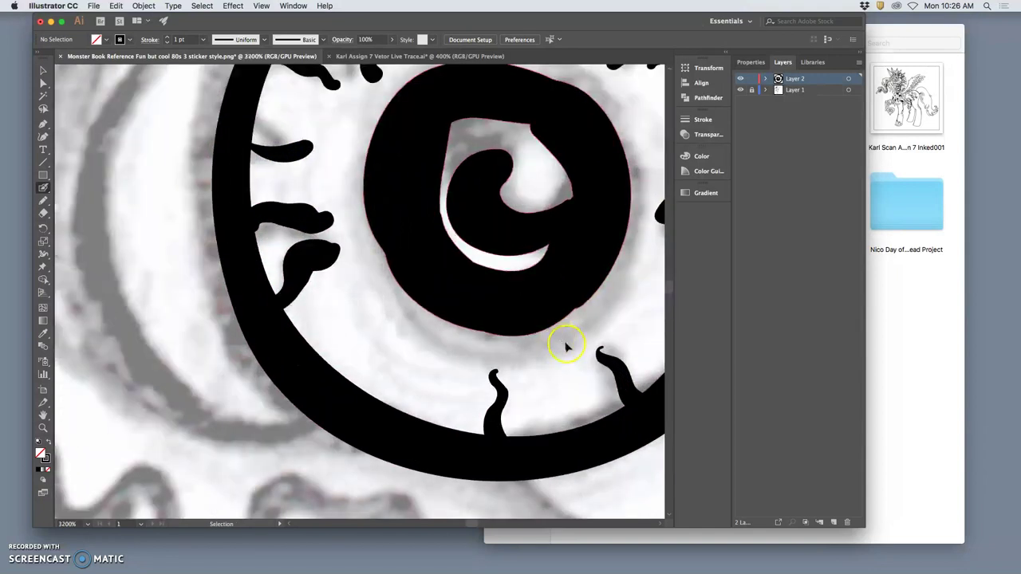
drag(548, 349, 358, 140)
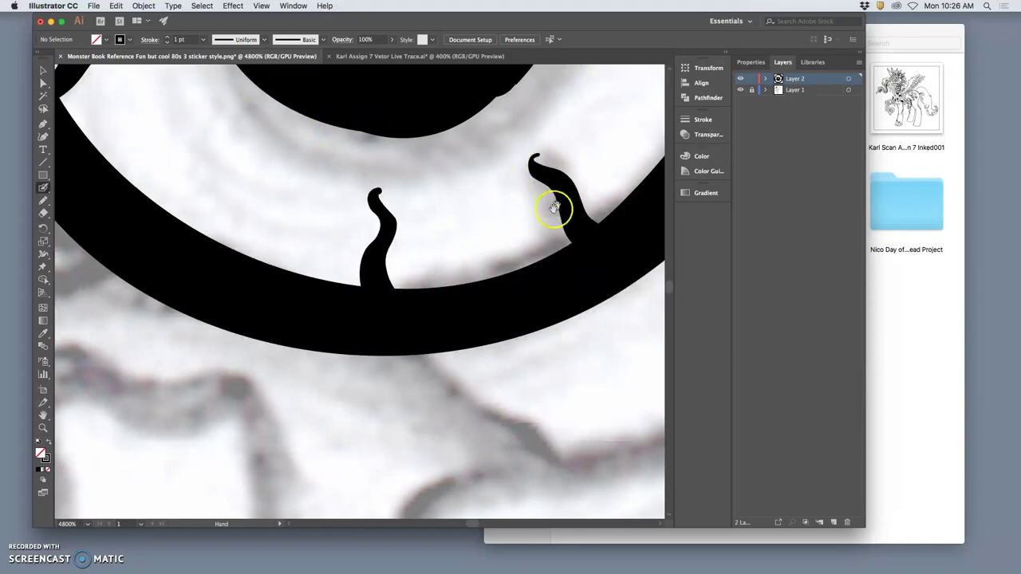
scroll(558, 196, up, 3)
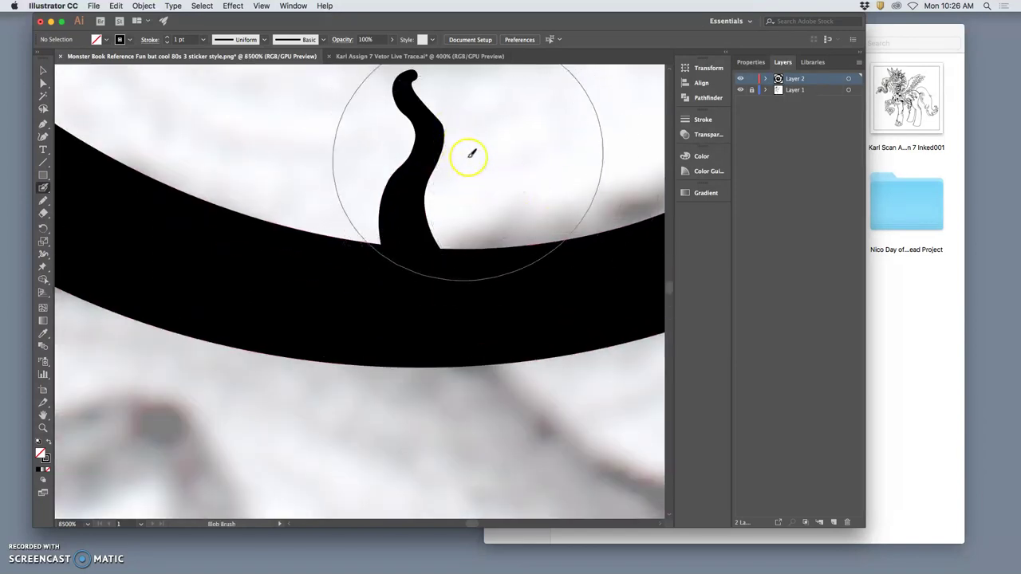
Ink the bulging eyelid contours around the eyeball and the wavy dripping edge beneath it, following the sketch with the Blob Brush
scroll(488, 152, down, 4)
scroll(494, 156, down, 4)
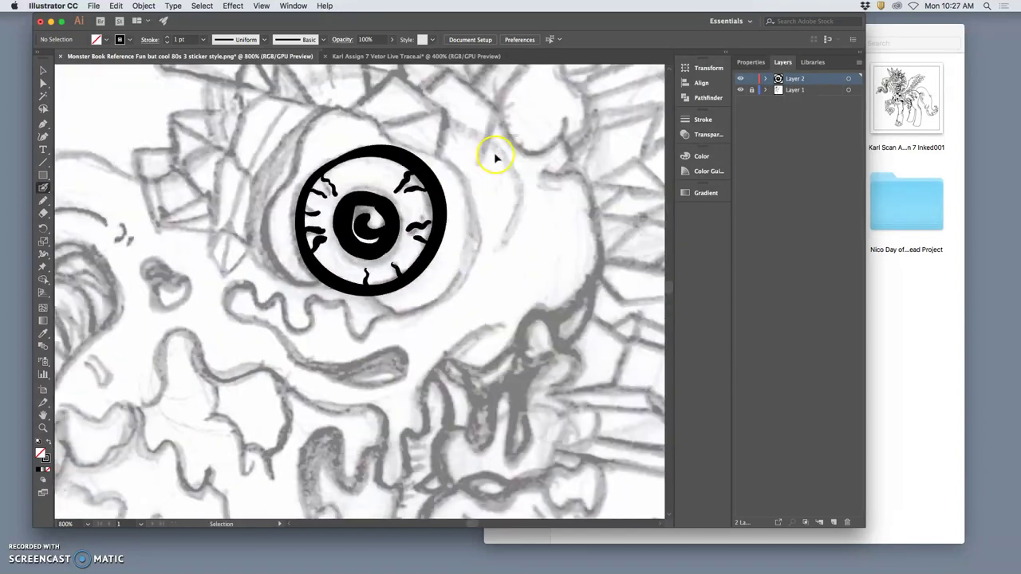
scroll(388, 207, down, 1)
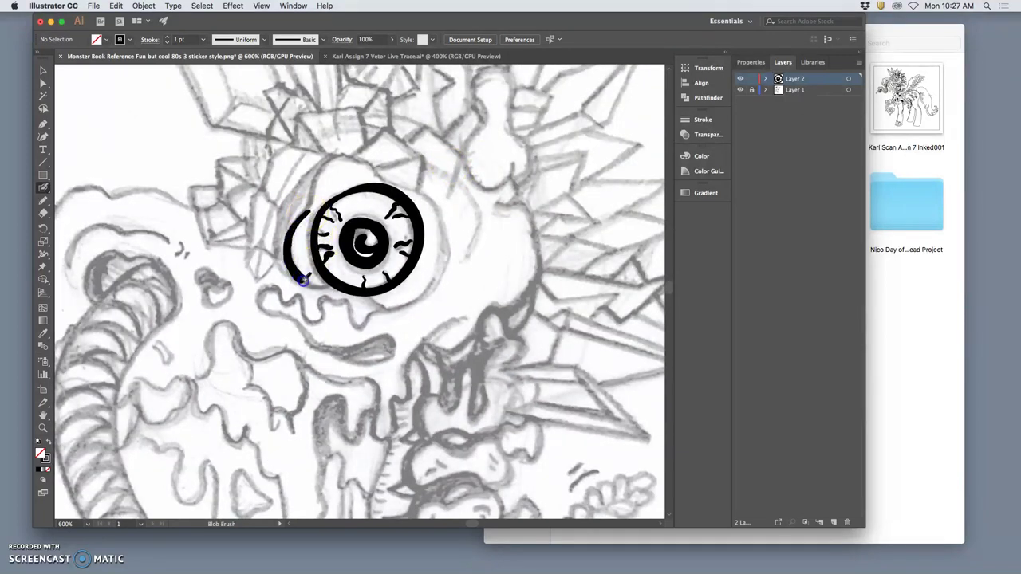
drag(326, 285, 330, 286)
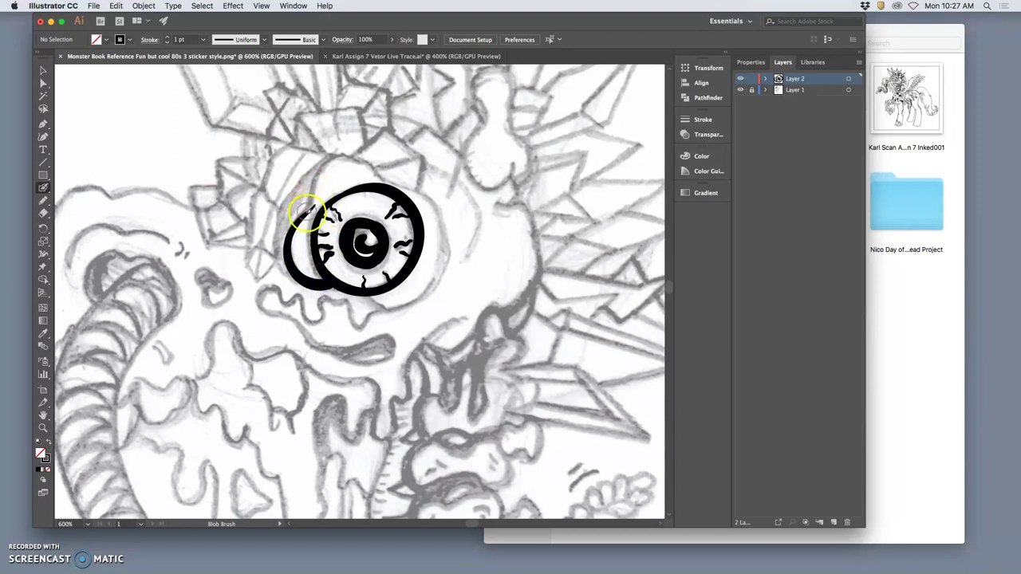
drag(306, 216, 335, 158)
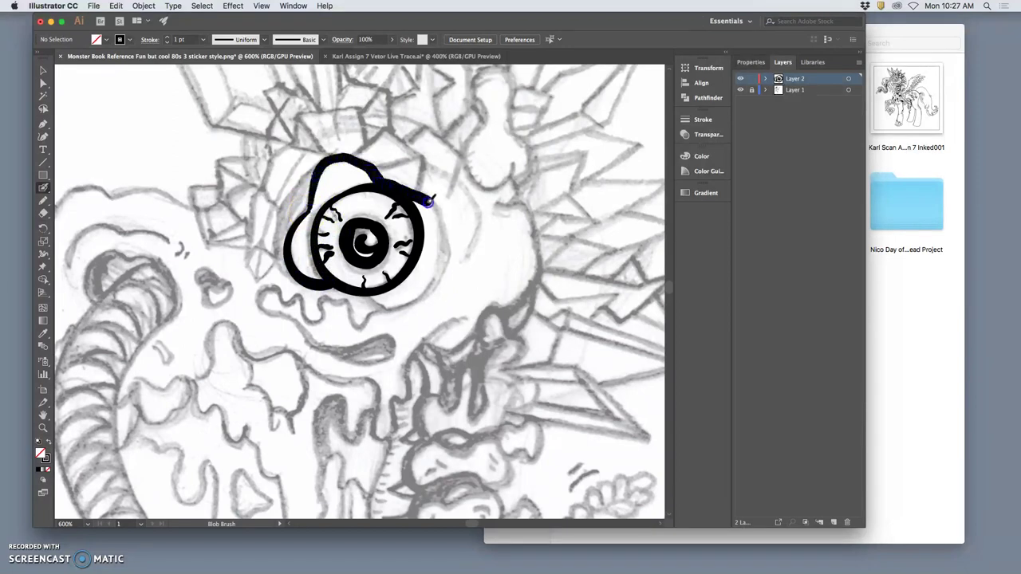
mouse_move(430, 203)
mouse_down()
mouse_move(444, 232)
mouse_move(442, 269)
mouse_move(394, 308)
mouse_move(375, 299)
mouse_up()
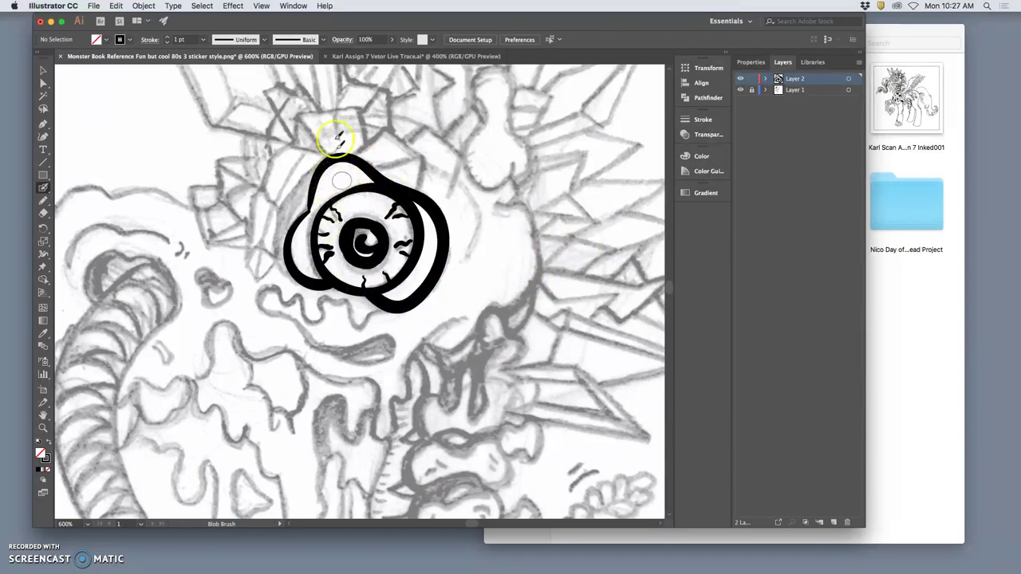
mouse_move(265, 311)
mouse_down()
mouse_move(278, 290)
mouse_move(286, 304)
mouse_up()
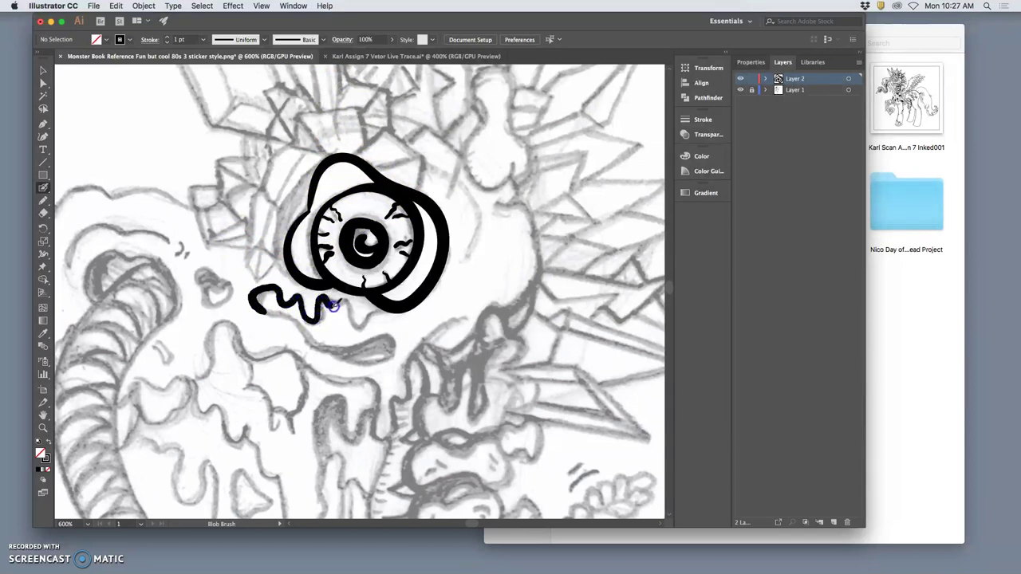
drag(367, 321, 378, 314)
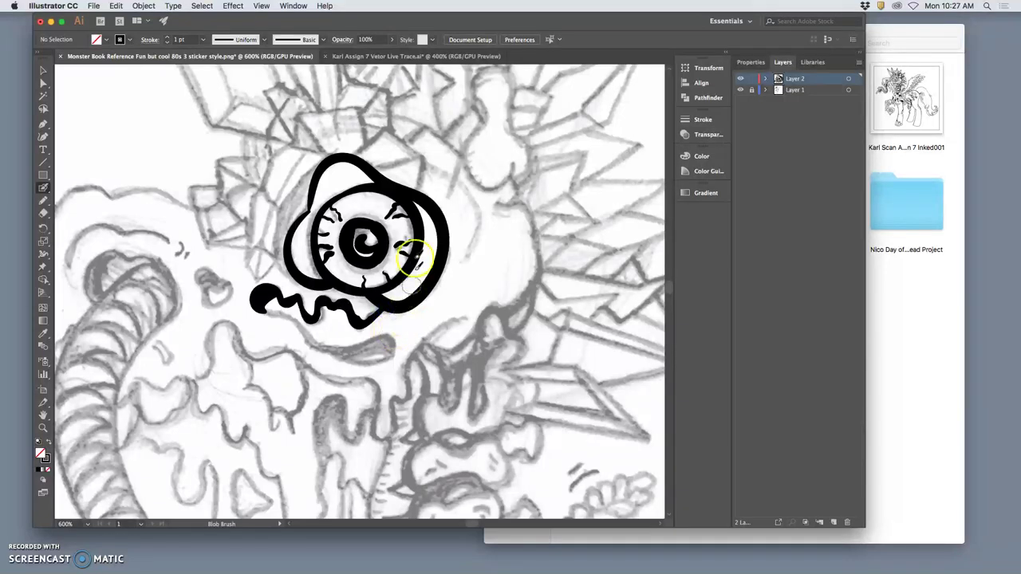
Ink the outer edge and faceted base of the leftmost large crystal spike above the eye
drag(383, 155, 434, 292)
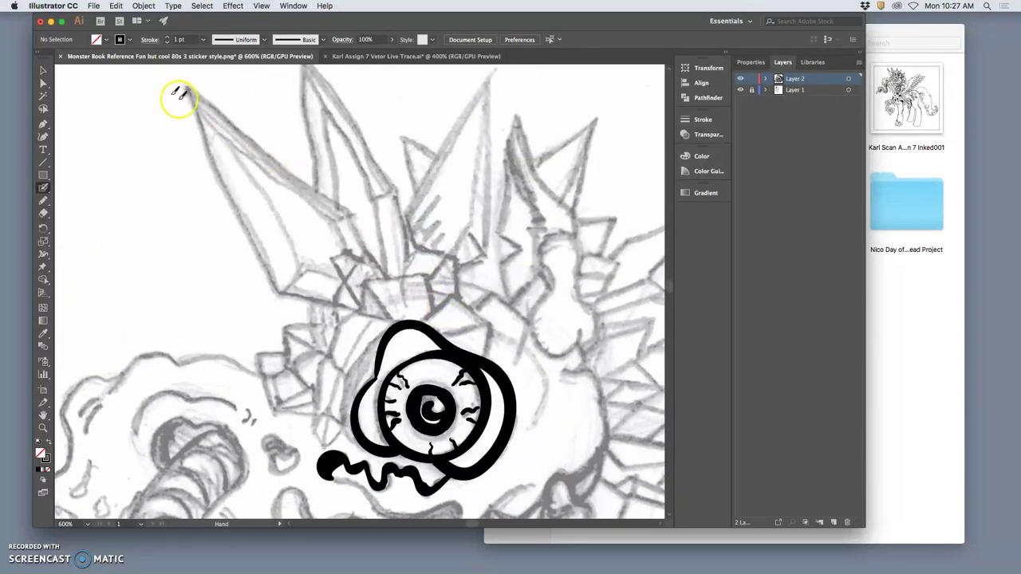
drag(188, 87, 258, 257)
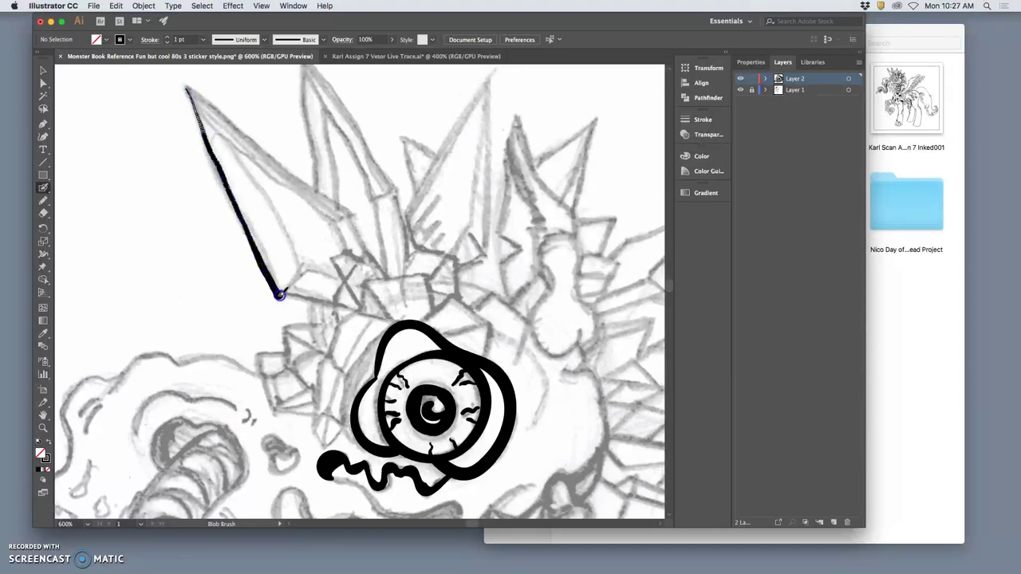
mouse_move(307, 279)
mouse_down()
mouse_move(285, 300)
mouse_move(274, 296)
mouse_move(363, 315)
mouse_up()
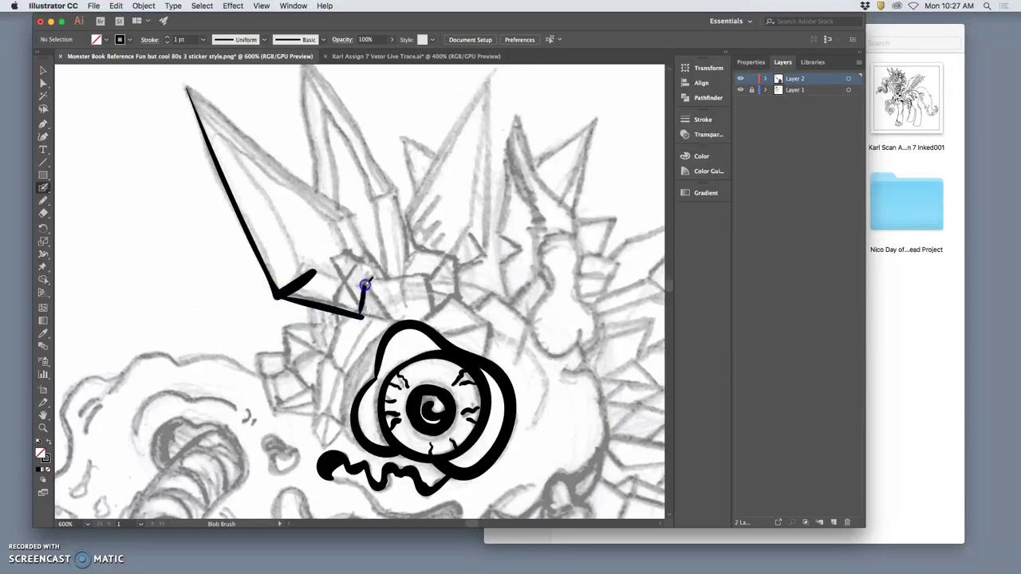
drag(378, 304, 384, 317)
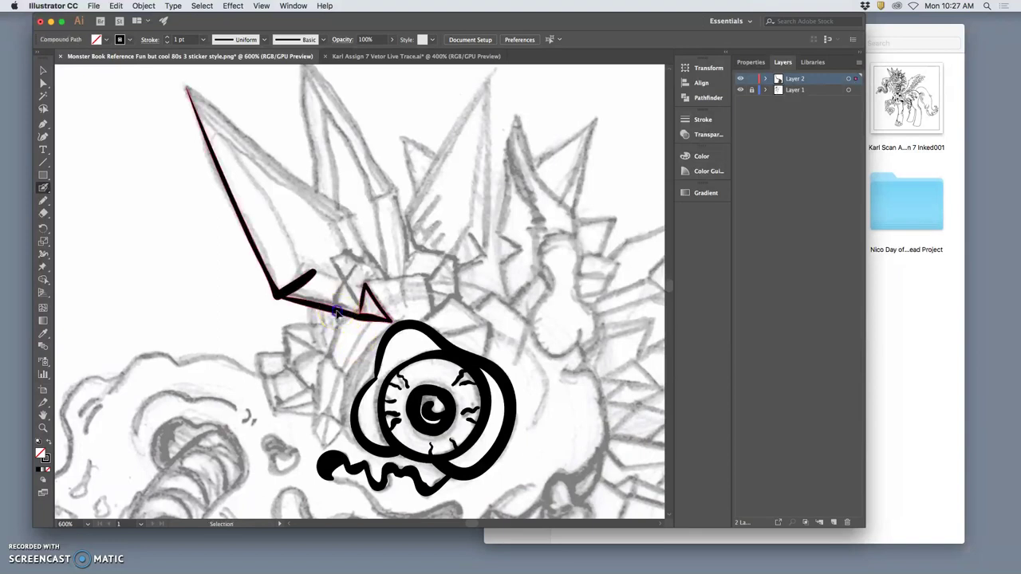
Select the inked spike outline with Direct Selection to examine its anchor points, and return to the Blob Brush
super+click(337, 313)
click(42, 83)
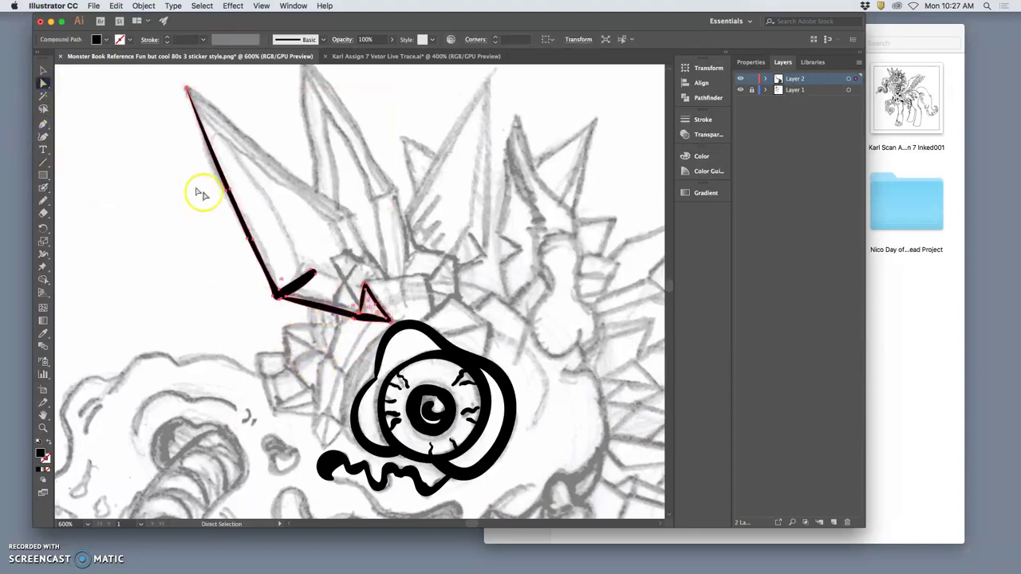
super+click(308, 303)
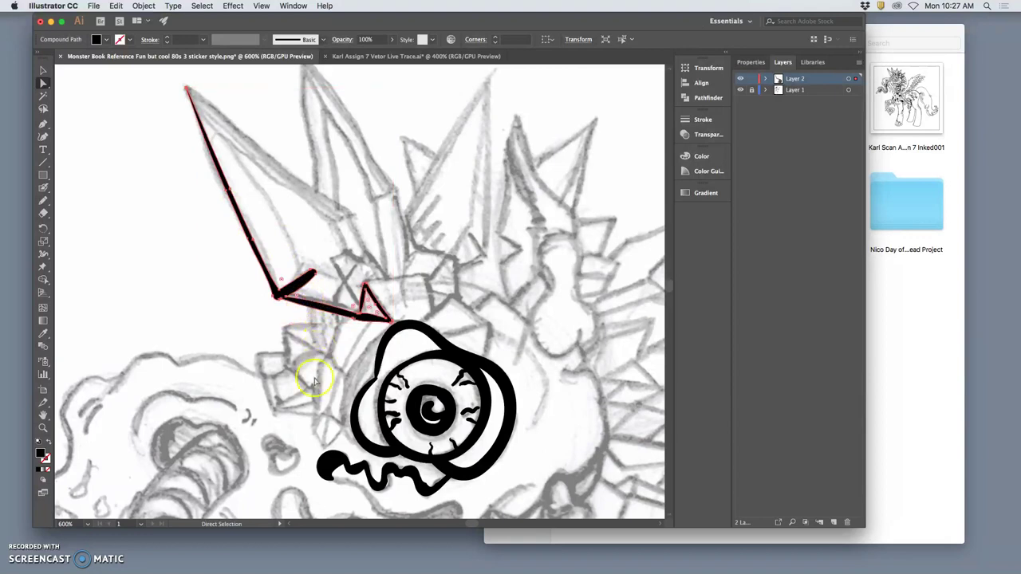
click(43, 186)
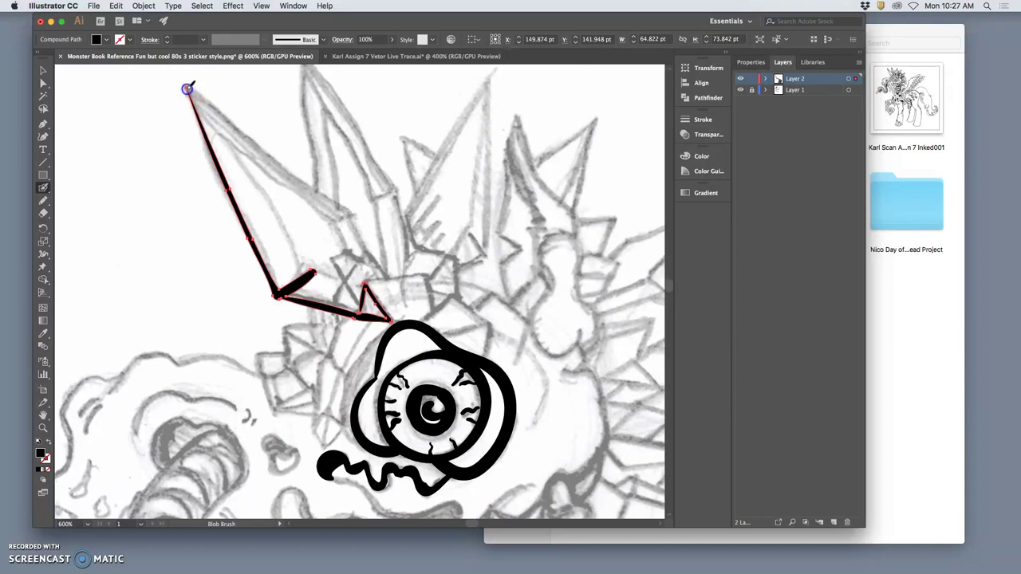
Complete the leftmost crystal spike by inking its upper edge, inner facet lines and the small crystals at its base
mouse_move(200, 97)
mouse_down()
mouse_move(338, 215)
mouse_move(346, 253)
mouse_up()
mouse_move(338, 214)
mouse_down()
mouse_move(378, 271)
mouse_move(343, 253)
mouse_move(367, 278)
mouse_move(330, 260)
mouse_move(343, 256)
mouse_move(333, 264)
mouse_move(347, 282)
mouse_move(367, 256)
mouse_move(348, 286)
mouse_move(363, 300)
mouse_move(363, 274)
mouse_move(403, 278)
mouse_move(408, 326)
mouse_move(338, 290)
mouse_move(337, 270)
mouse_move(312, 273)
mouse_move(346, 285)
mouse_move(342, 258)
mouse_move(314, 271)
mouse_move(195, 102)
mouse_move(288, 236)
mouse_up()
drag(312, 272, 314, 272)
drag(195, 104, 194, 106)
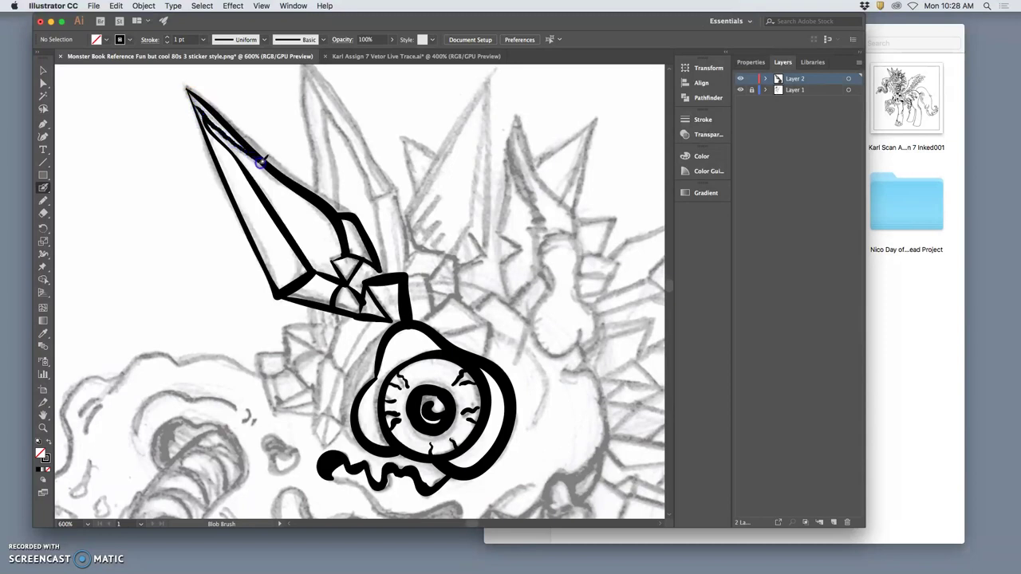
drag(262, 162, 273, 166)
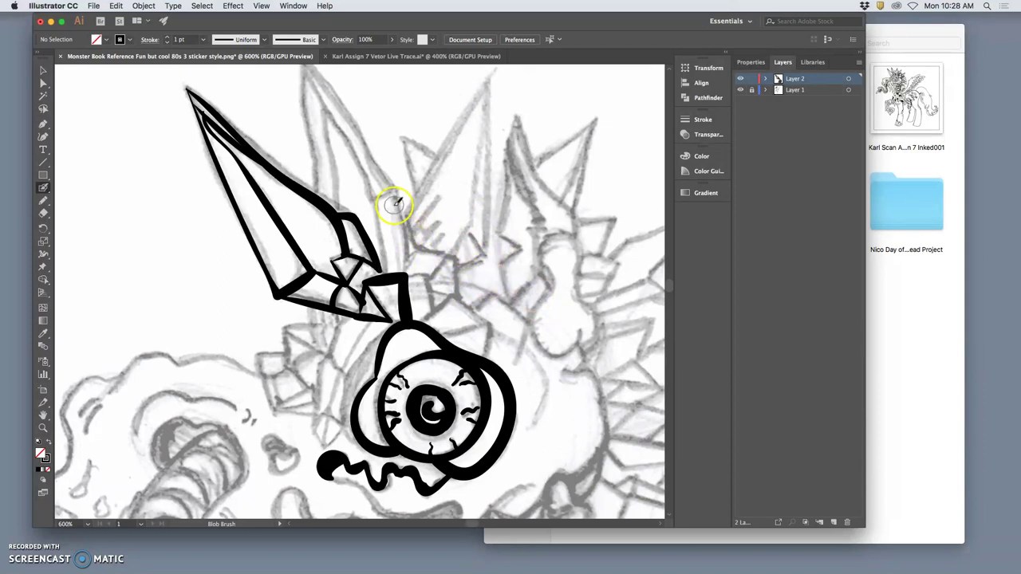
Ink the second tall crystal spike beside the first, including its narrow base, outer edges and inner facet lines
drag(375, 205, 375, 210)
drag(385, 273, 386, 276)
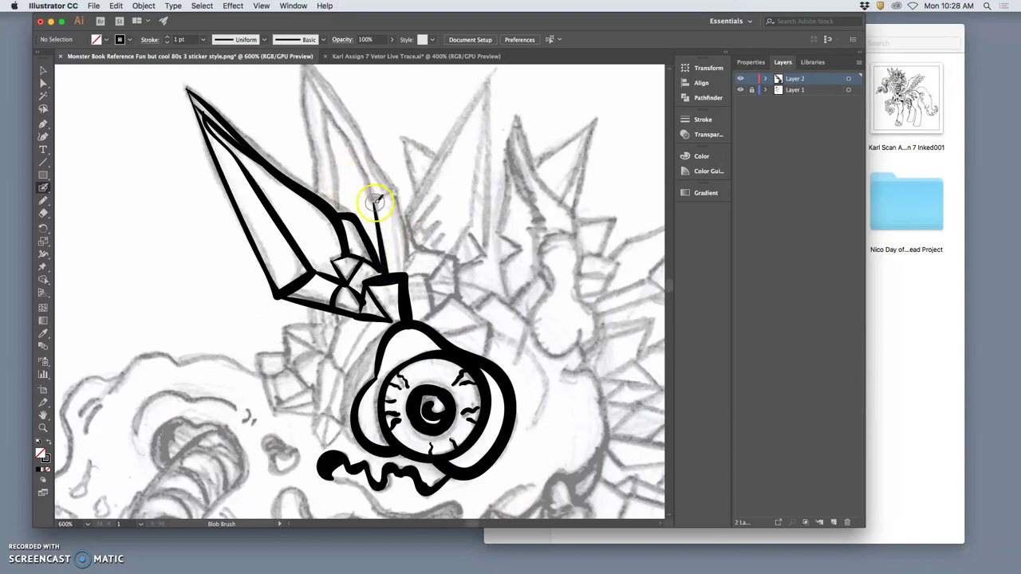
mouse_move(382, 195)
mouse_down()
mouse_move(375, 203)
mouse_move(396, 194)
mouse_up()
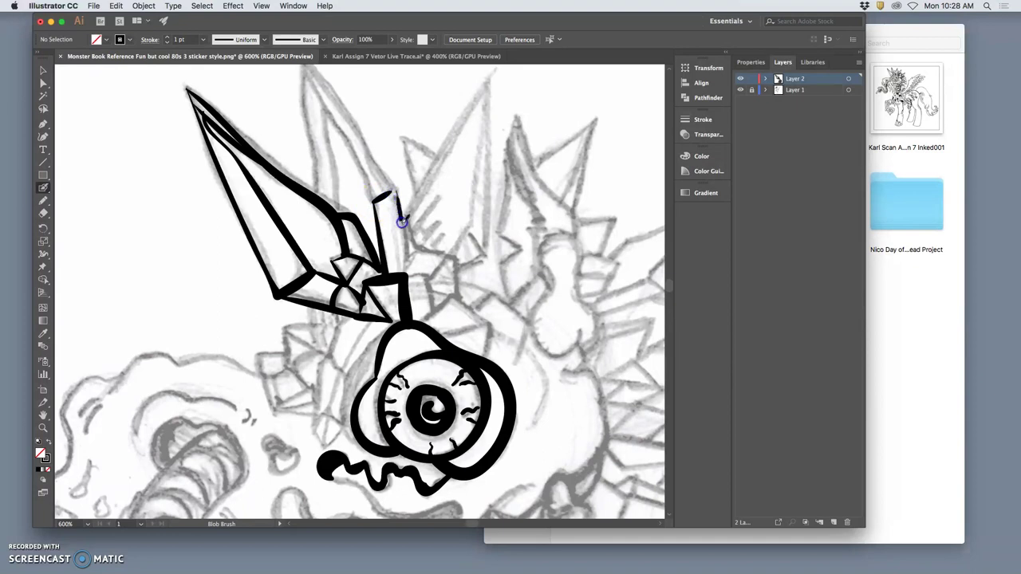
drag(406, 276, 407, 277)
drag(317, 193, 318, 191)
drag(316, 129, 312, 68)
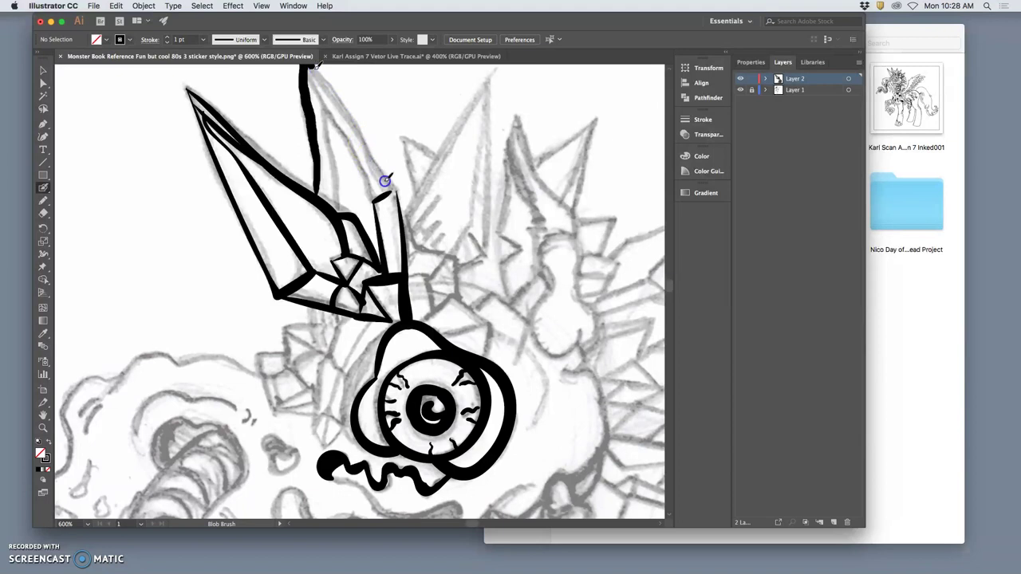
mouse_move(393, 192)
mouse_down()
mouse_move(370, 183)
mouse_move(339, 141)
mouse_move(312, 74)
mouse_move(340, 216)
mouse_up()
drag(317, 93, 377, 199)
Ink a small crystal stub under the leftmost spike and short hatch marks inside the eyelid folds around the eyeball
mouse_move(312, 314)
mouse_down()
mouse_move(314, 326)
mouse_move(323, 311)
mouse_up()
drag(325, 378, 449, 260)
mouse_move(542, 230)
mouse_down()
mouse_move(518, 246)
mouse_move(531, 243)
mouse_move(520, 240)
mouse_move(533, 229)
mouse_move(506, 246)
mouse_move(518, 242)
mouse_move(502, 309)
mouse_up()
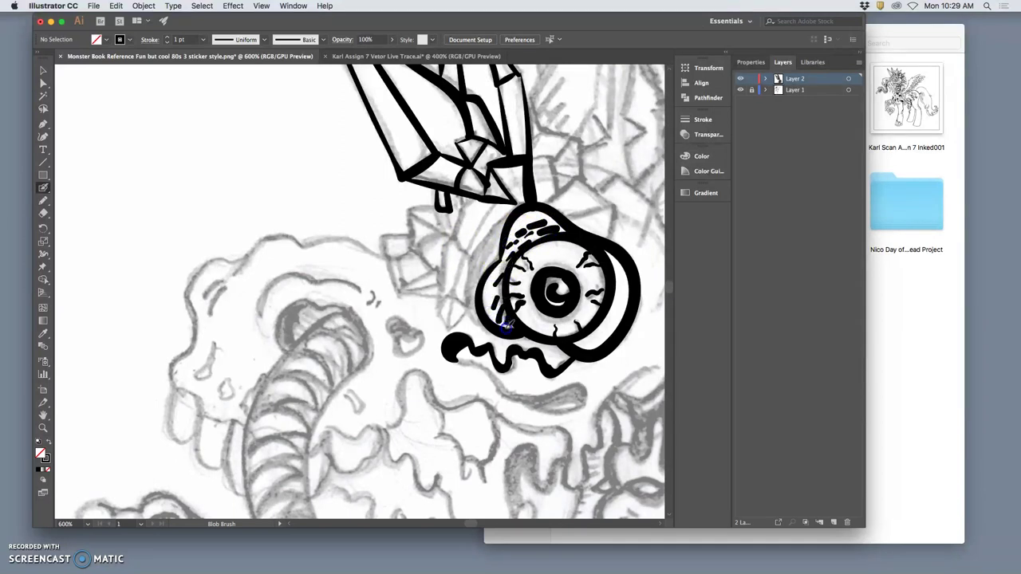
mouse_move(597, 337)
mouse_down()
mouse_move(588, 342)
mouse_move(625, 287)
mouse_move(621, 262)
mouse_up()
Hide the sketch on Layer 1 to review the inked line work alone at 300% magnification, and show it again
key(super+minus)
key(super+minus)
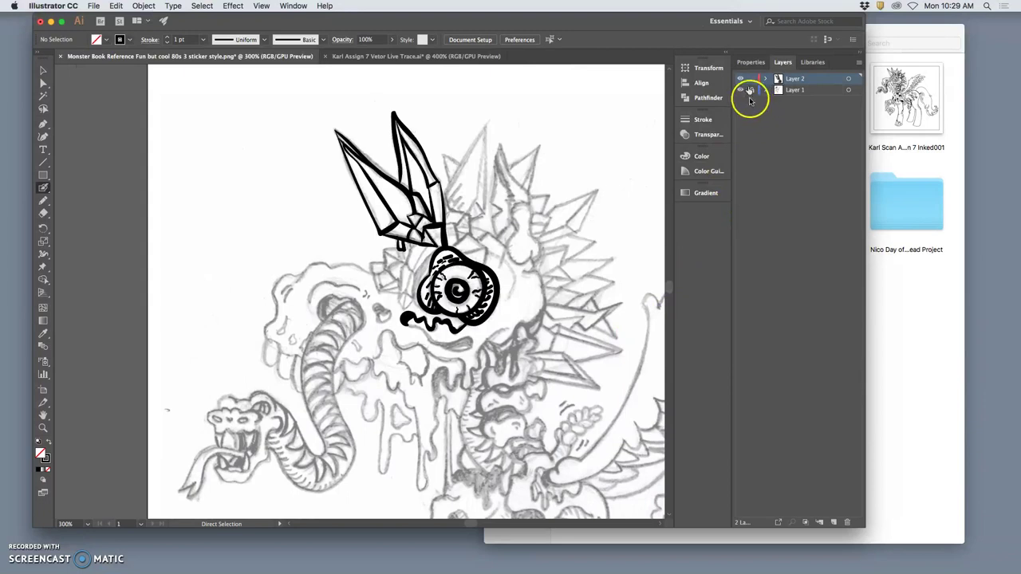
click(740, 90)
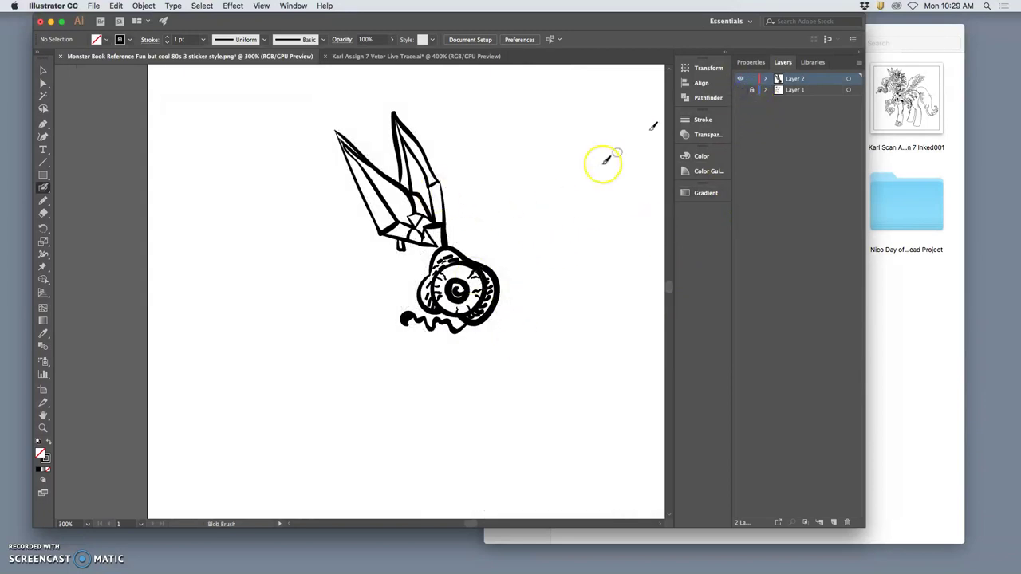
click(740, 89)
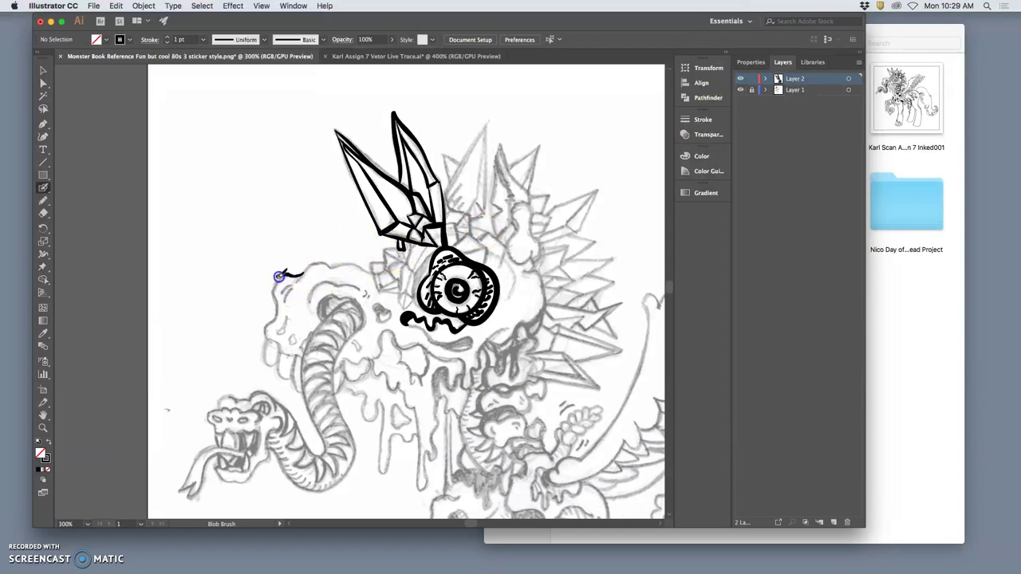
Ink the wavy outline of the monster's snout from its lower front edge over the top toward the crystals
drag(270, 296, 265, 325)
drag(301, 357, 302, 356)
drag(303, 273, 312, 263)
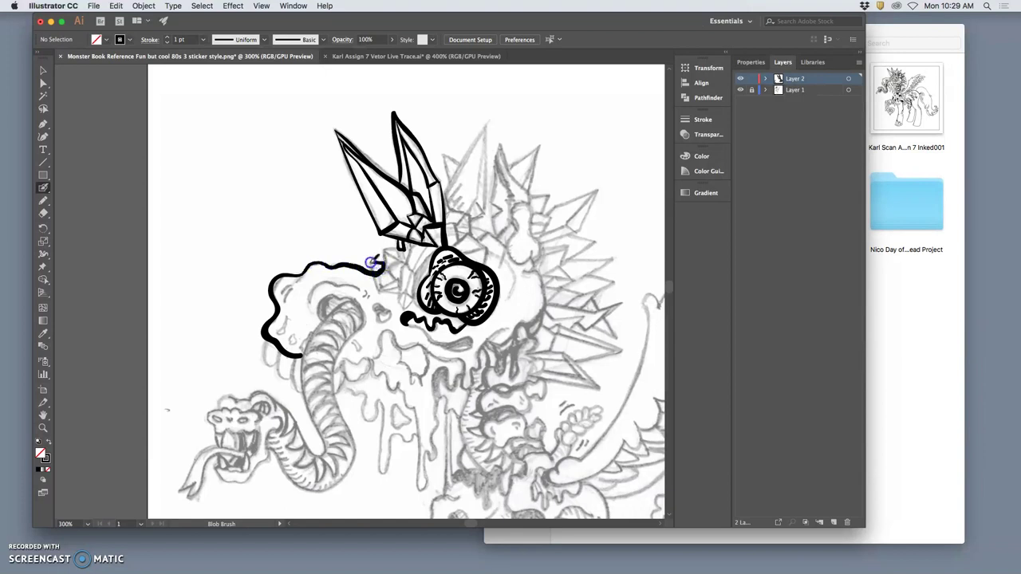
Ink the cluster of small faceted crystals between the snout and the eye, continuing over the top of the eyelid
drag(375, 269, 383, 267)
click(386, 263)
drag(386, 256, 407, 261)
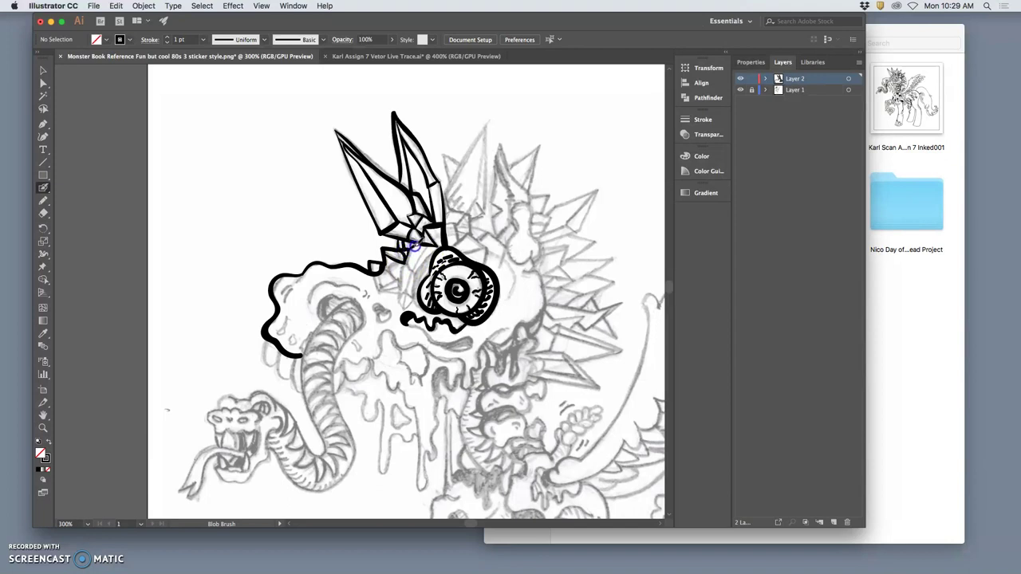
click(427, 272)
drag(444, 249, 431, 261)
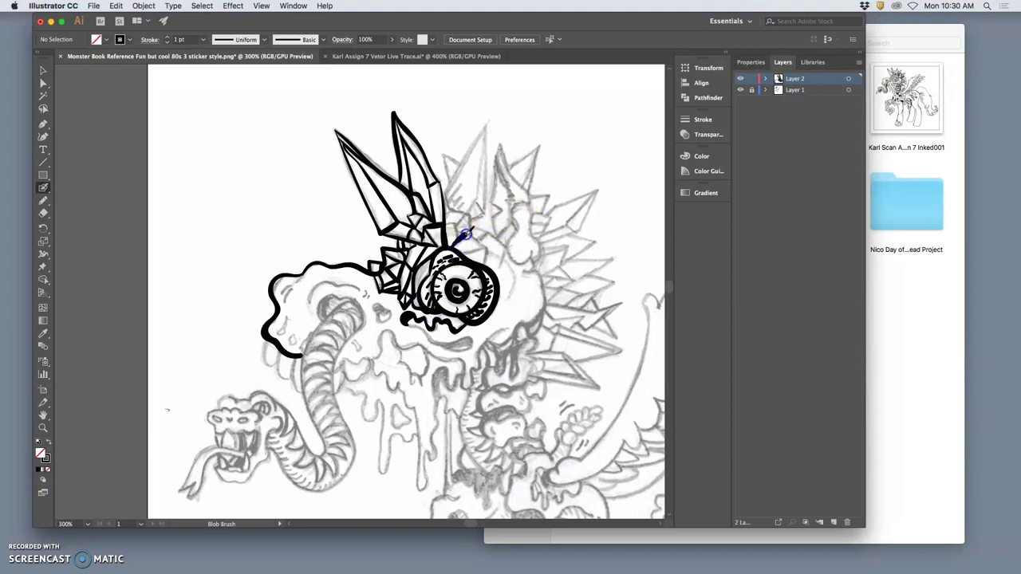
mouse_move(478, 241)
mouse_down()
mouse_move(488, 249)
mouse_move(459, 254)
mouse_move(487, 251)
mouse_up()
drag(443, 225, 455, 217)
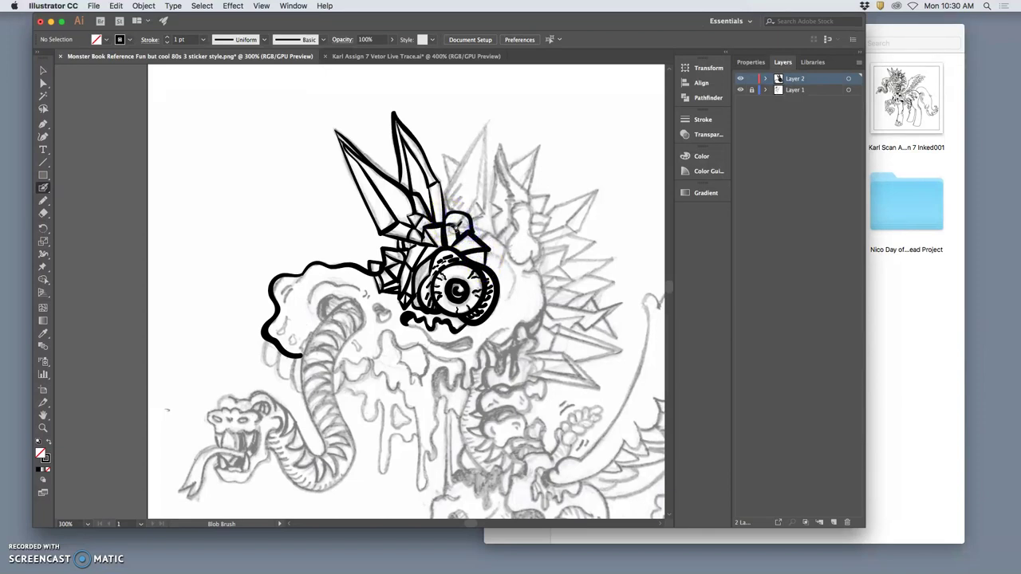
Ink the third tall crystal spike above the eye with its base facets, hatching and the small spike behind it
mouse_move(463, 215)
mouse_down()
mouse_move(452, 190)
mouse_move(442, 198)
mouse_move(455, 208)
mouse_move(444, 189)
mouse_move(490, 120)
mouse_up()
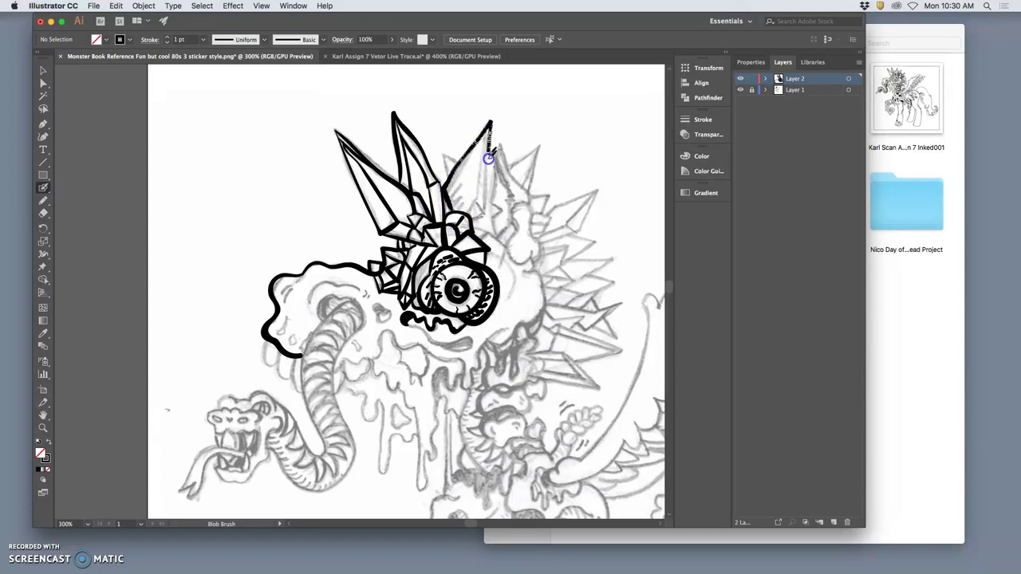
mouse_move(489, 162)
mouse_down()
mouse_move(488, 203)
mouse_move(467, 214)
mouse_up()
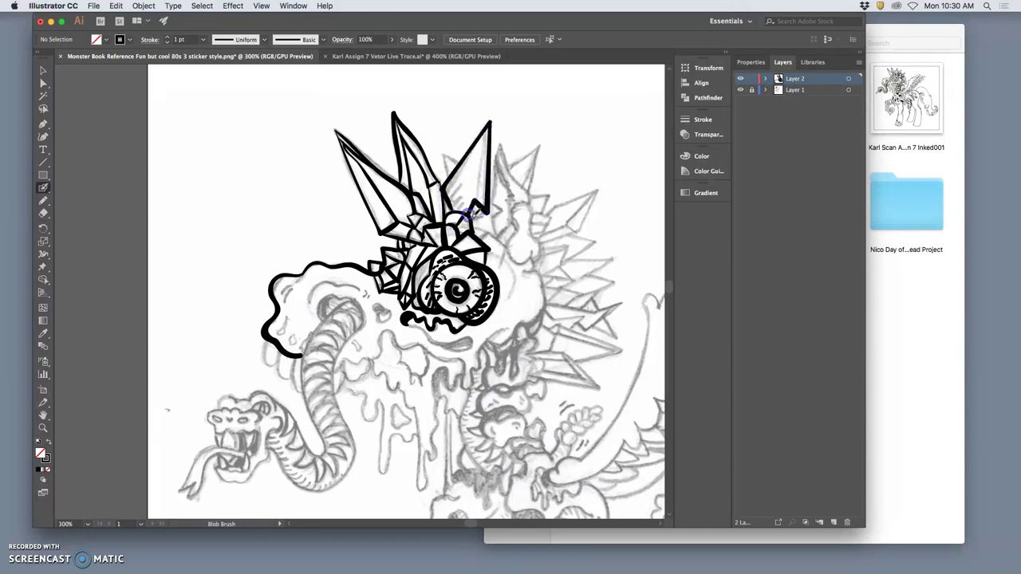
mouse_move(459, 184)
mouse_down()
mouse_move(488, 126)
mouse_move(479, 209)
mouse_up()
click(477, 284)
click(455, 196)
mouse_move(454, 154)
mouse_down()
mouse_move(446, 163)
mouse_move(461, 164)
mouse_up()
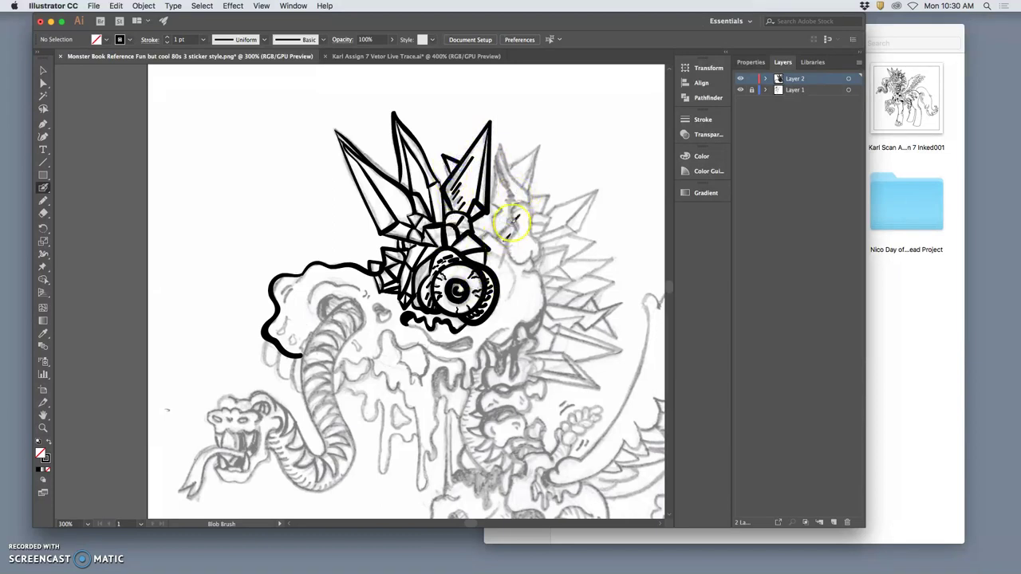
Ink the small hole on the snout and the long curved drip below the eye
drag(379, 305, 391, 311)
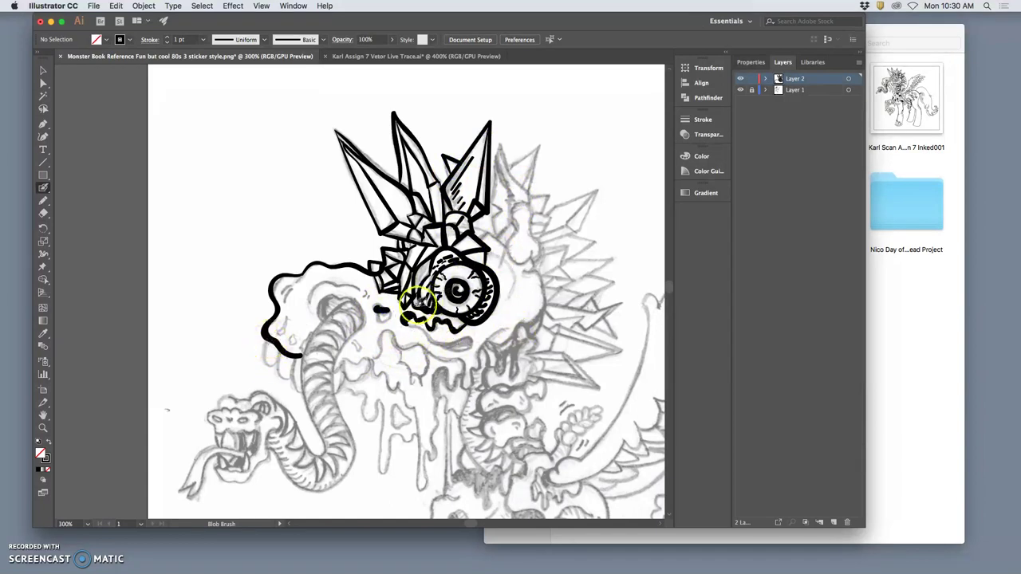
mouse_move(381, 312)
mouse_down()
mouse_move(465, 319)
mouse_move(447, 350)
mouse_move(424, 331)
mouse_up()
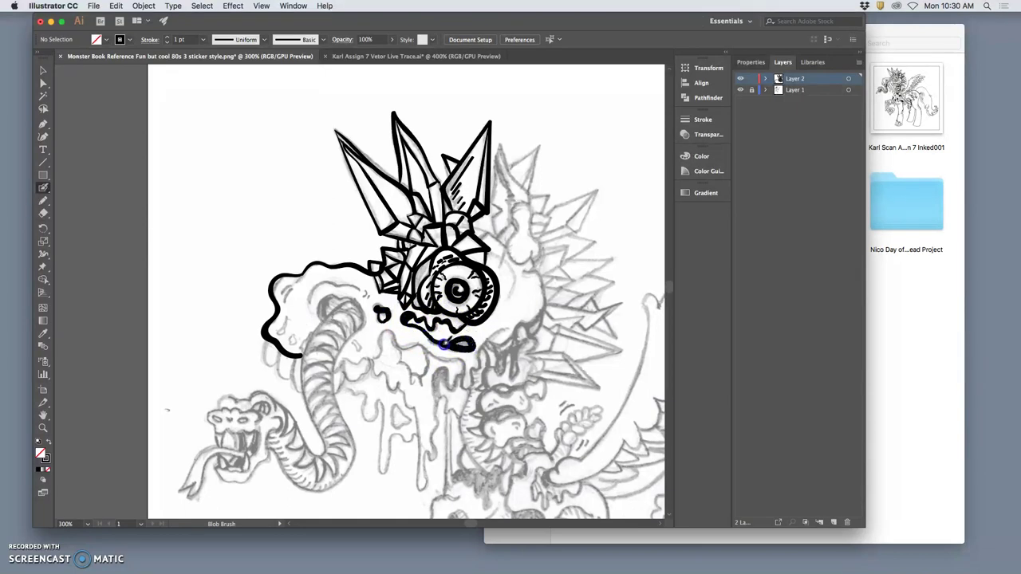
drag(420, 333, 468, 344)
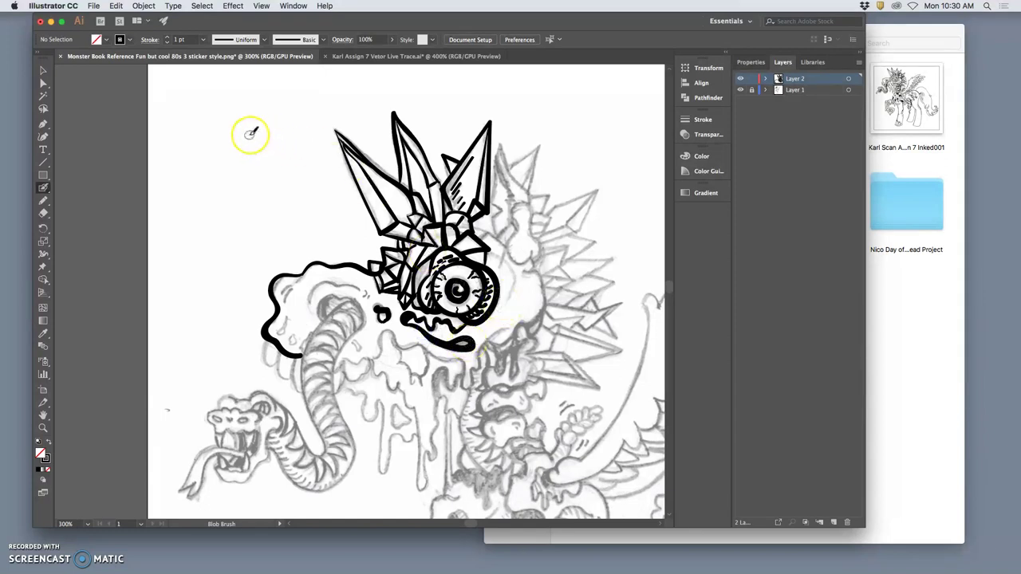
Brush a thick tapering curved stroke in the blank area above the snout and touch up the snout's lower front outline
mouse_move(251, 134)
mouse_down()
mouse_move(293, 187)
mouse_move(288, 253)
mouse_up()
click(275, 358)
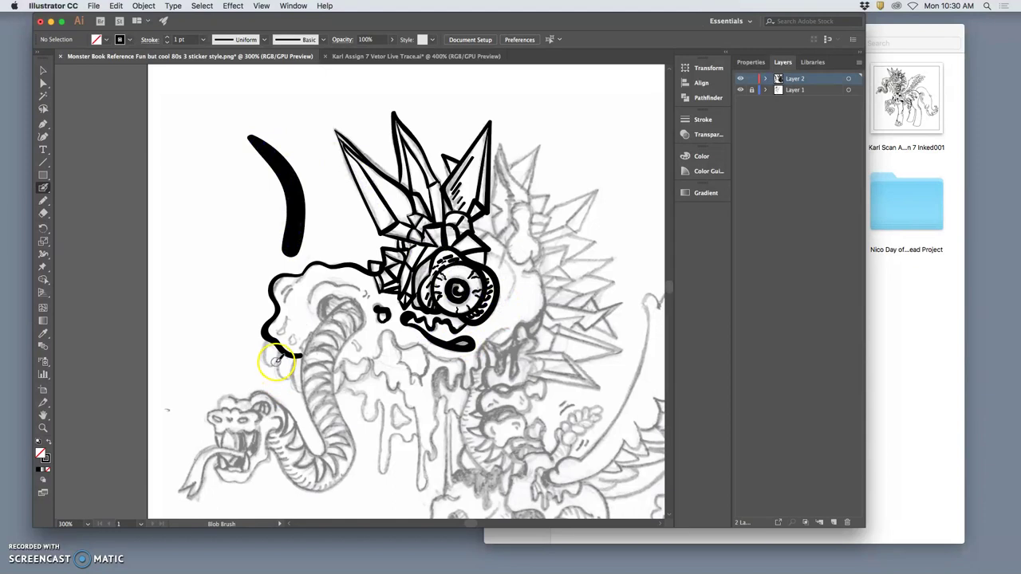
drag(279, 352, 277, 350)
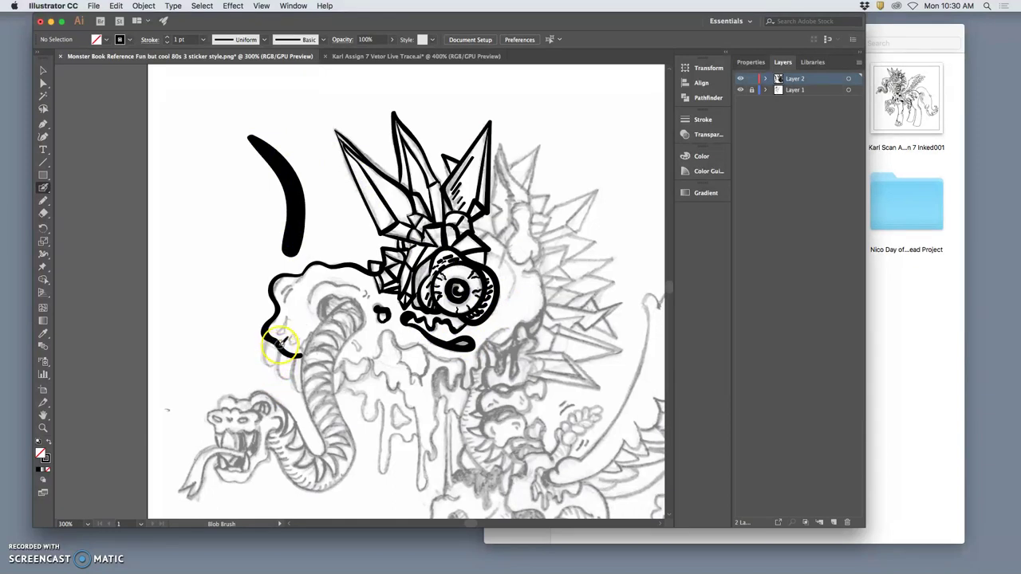
Undo the practice stroke above the snout and the snout touch-up, and ink the teeth hanging below the snout's front edge
key(super+z)
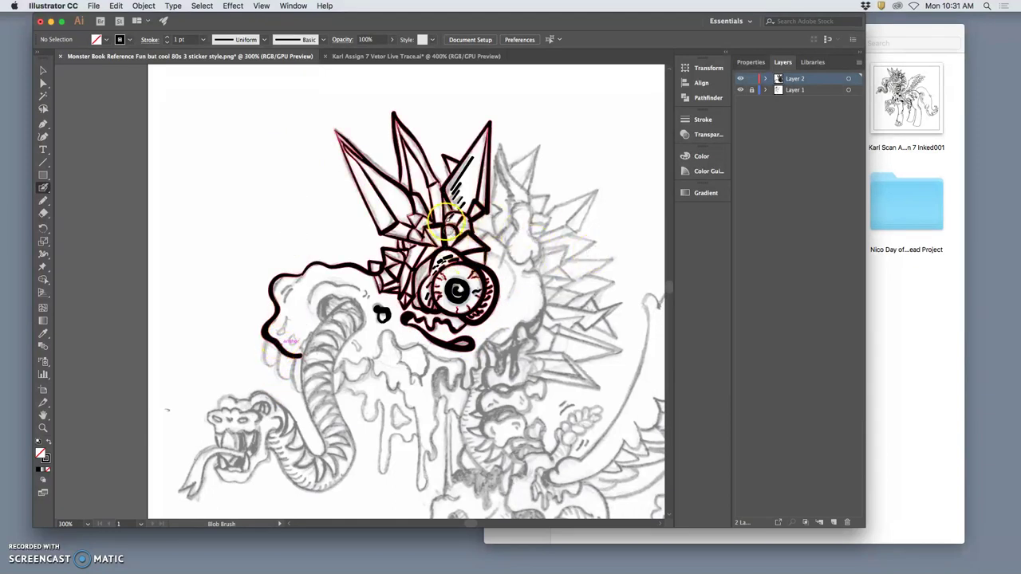
mouse_move(274, 331)
mouse_down()
mouse_move(271, 364)
mouse_move(281, 353)
mouse_move(293, 377)
mouse_up()
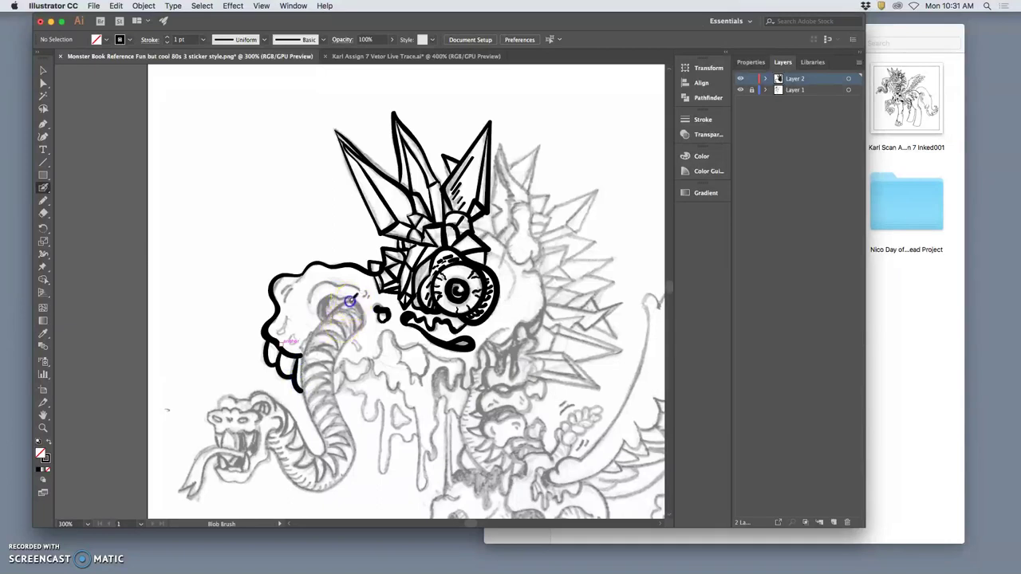
Ink the rim of the nostril the snake emerges from, the inner edge of its body and the top of its head
mouse_move(338, 303)
mouse_down()
mouse_move(358, 328)
mouse_move(337, 310)
mouse_move(306, 358)
mouse_up()
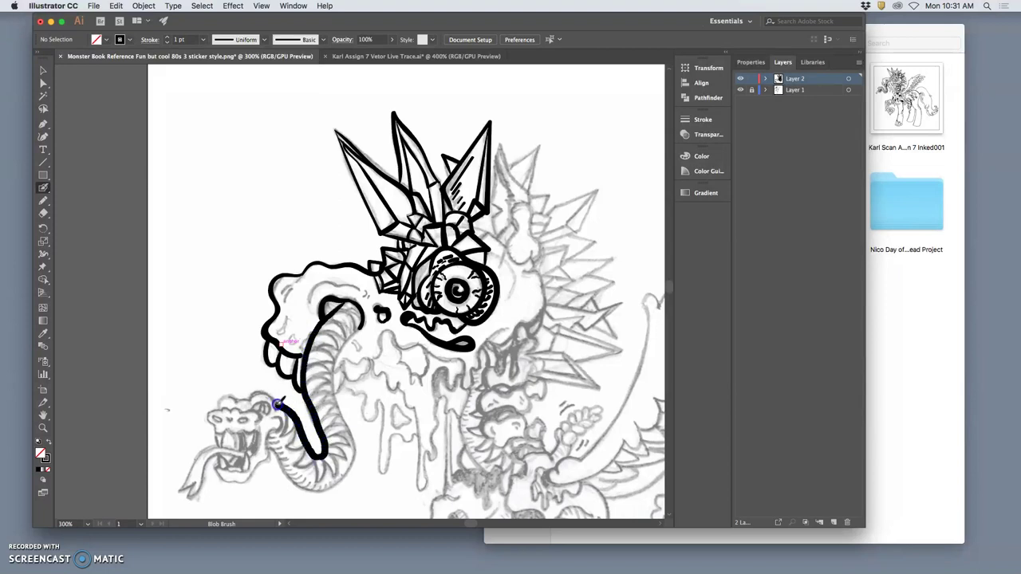
drag(263, 391, 219, 409)
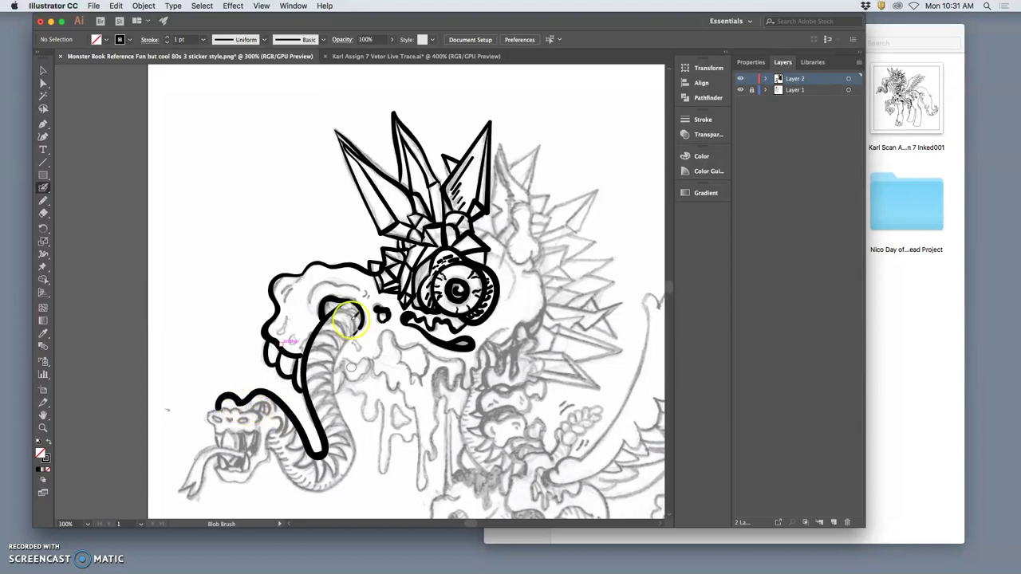
Ink the curved wrinkle on the snout just above the nostril the snake emerges from
super+click(324, 450)
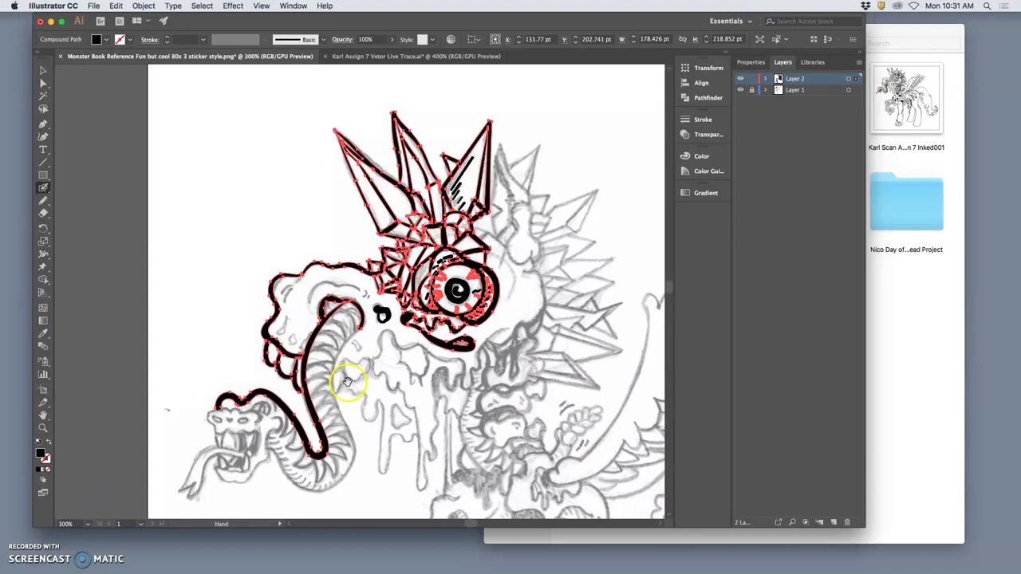
drag(349, 379, 391, 256)
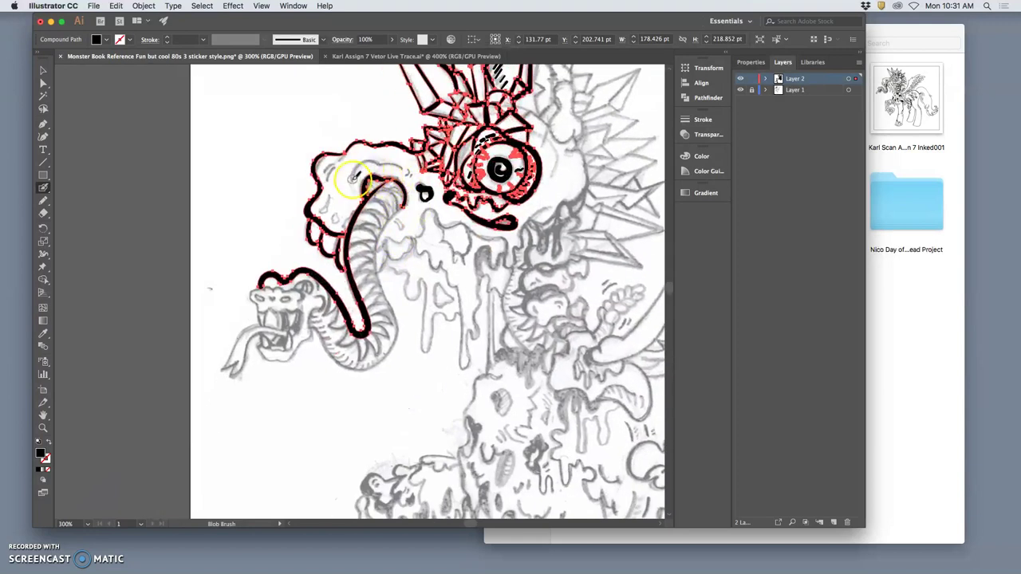
drag(380, 166, 403, 169)
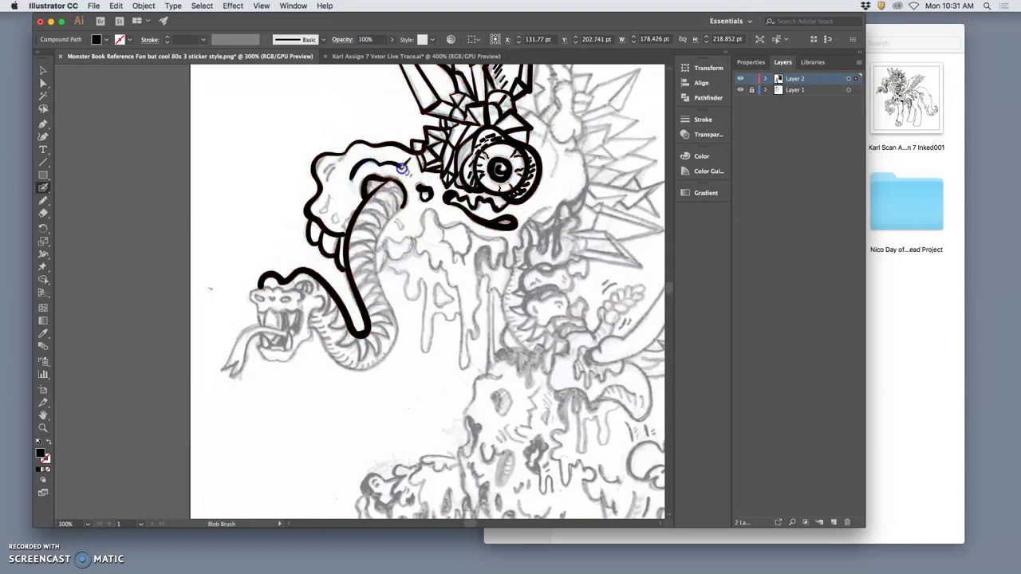